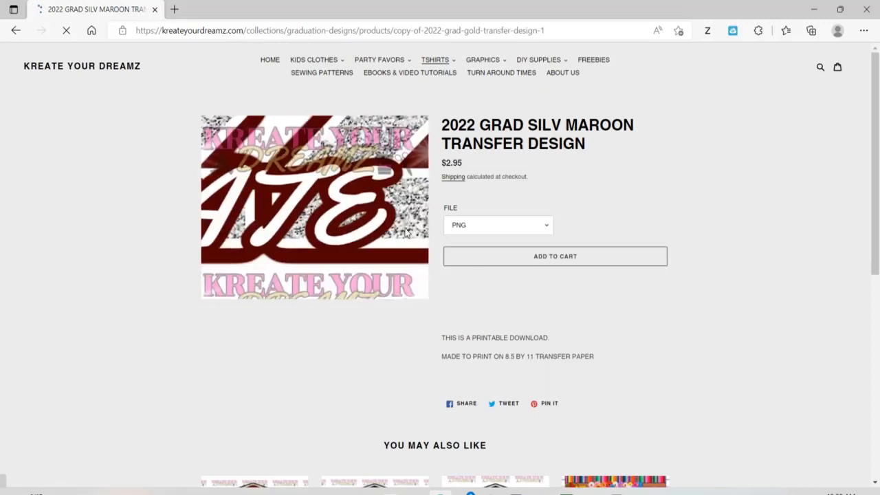
- Add the 2022 Grad Silv Maroon Transfer Design to the cart as a PNG file
click(542, 234)
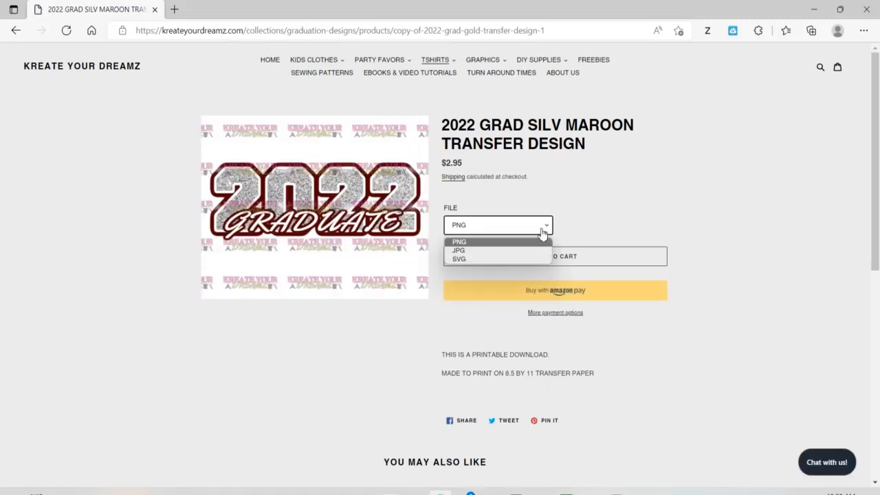
click(542, 234)
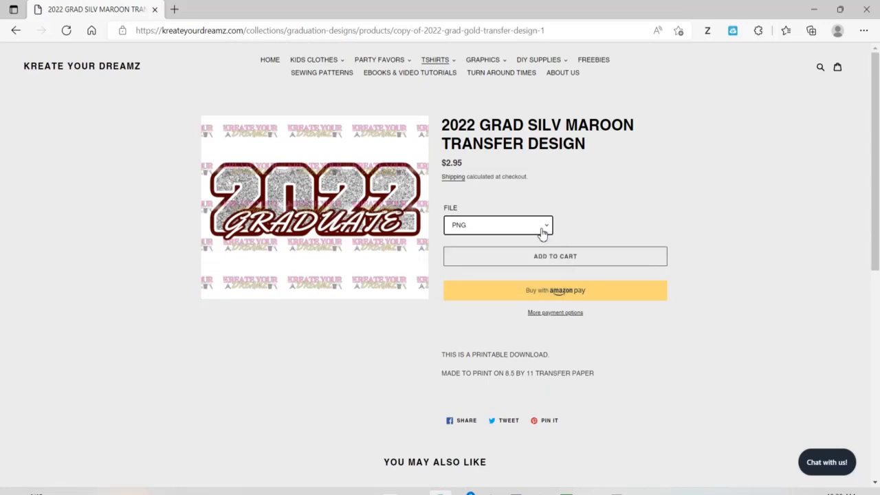
click(528, 261)
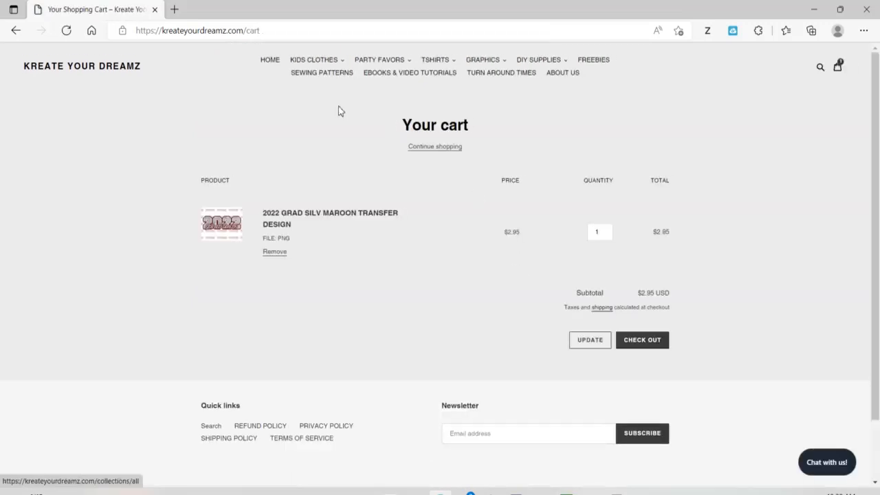
- Return to the graduation designs collection and add the Maroon Grad Cap Transfer Design to the cart as a PNG file
click(13, 39)
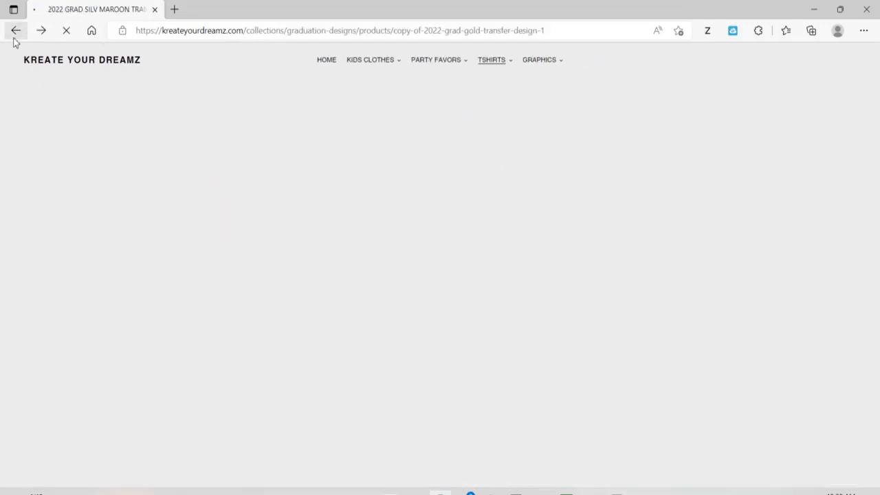
click(13, 39)
click(15, 36)
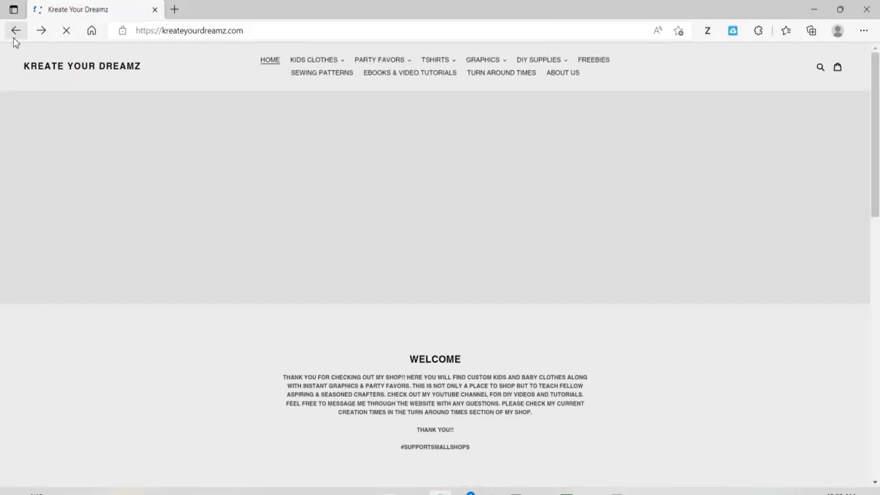
click(41, 32)
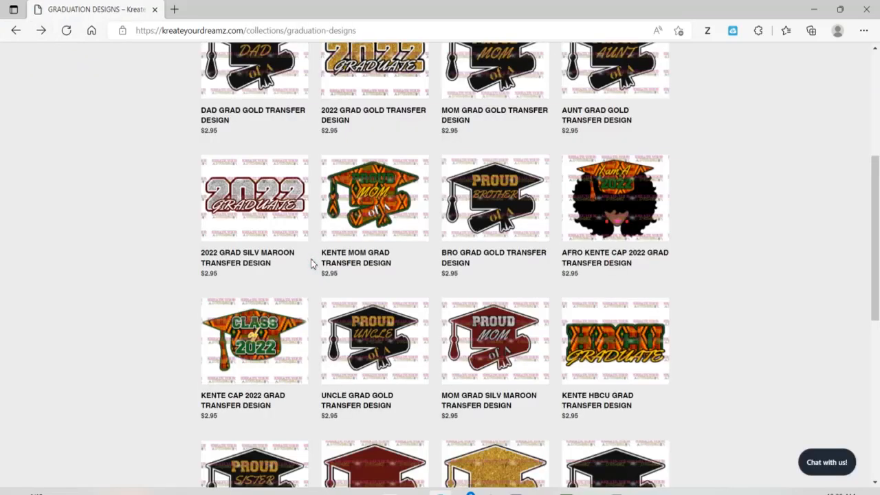
scroll(310, 263, down, 4)
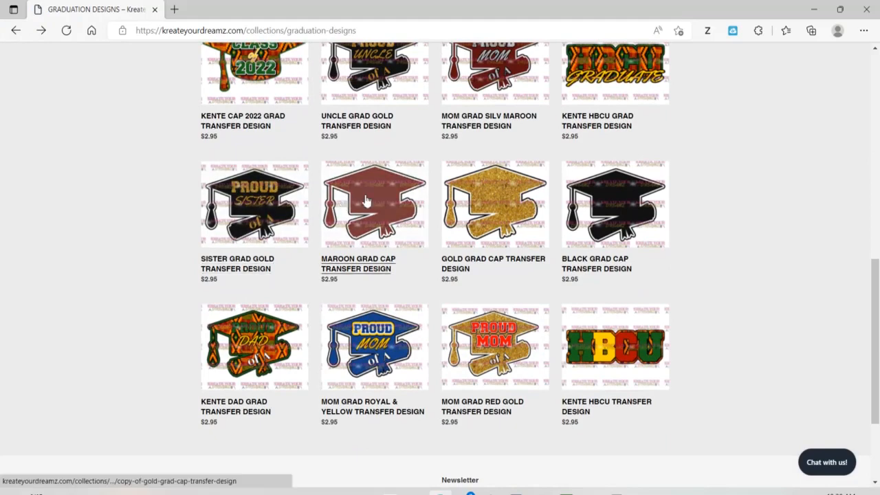
click(365, 200)
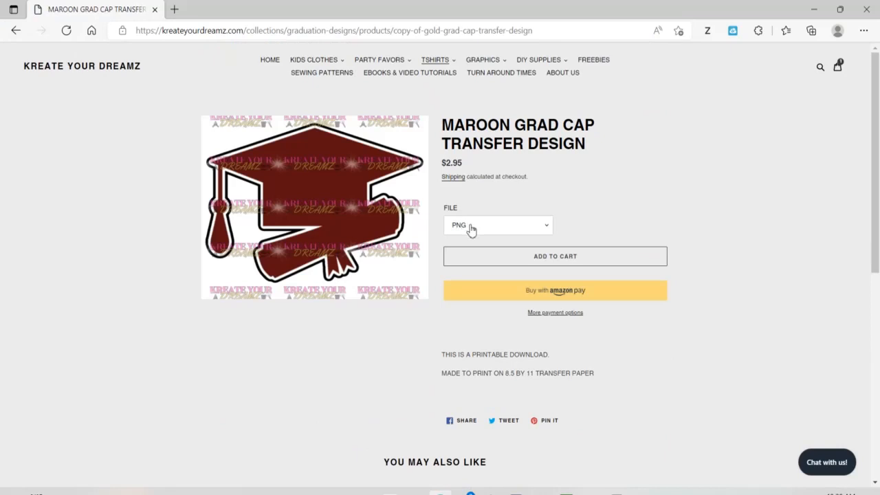
click(493, 262)
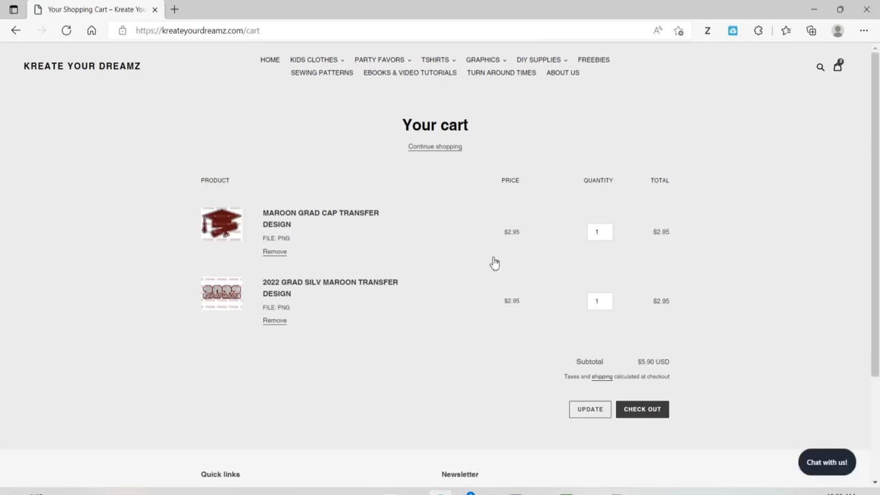
- Check out the cart and apply the discount code INSTANTBOGO
click(635, 411)
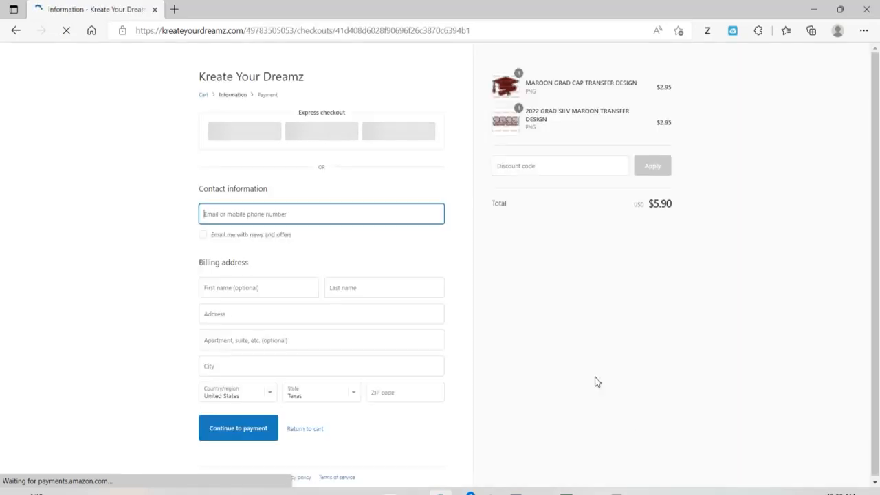
click(529, 165)
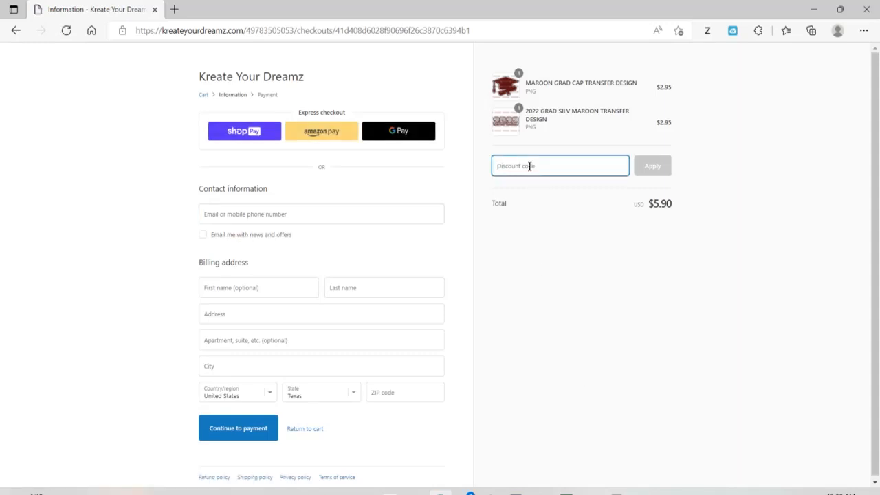
text(i)
key(BackSpace)
text(i)
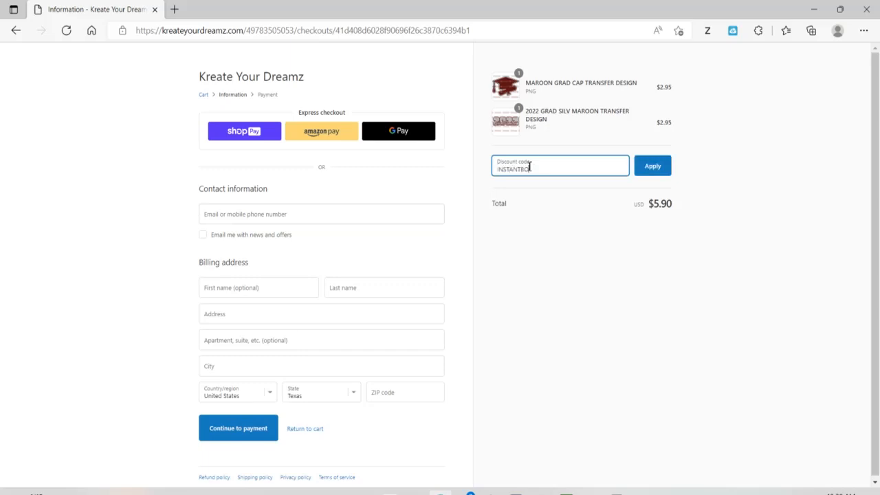
text(NSTANTBOGO)
click(658, 173)
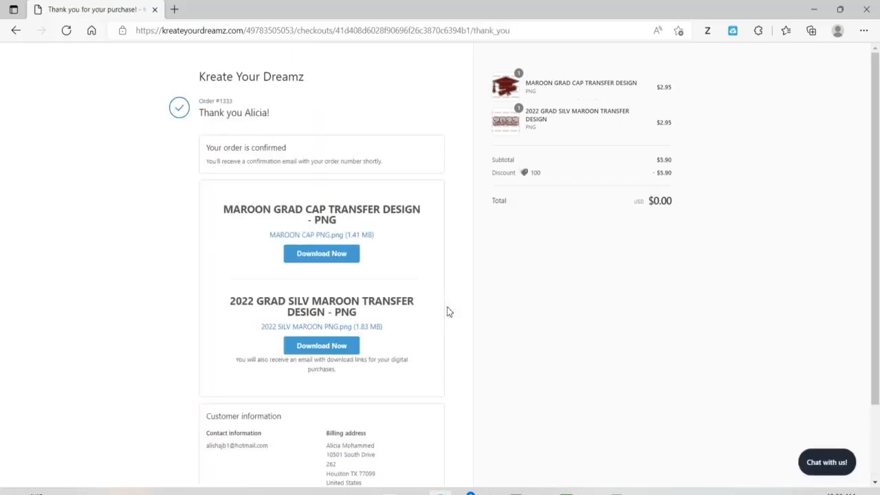
- Download MAROON CAP PNG.png from the order confirmation and open it to check the design
click(346, 258)
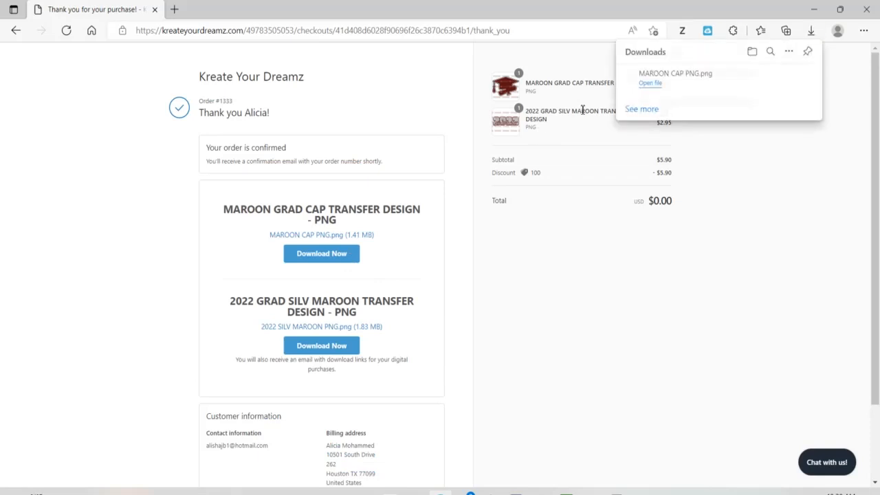
click(649, 83)
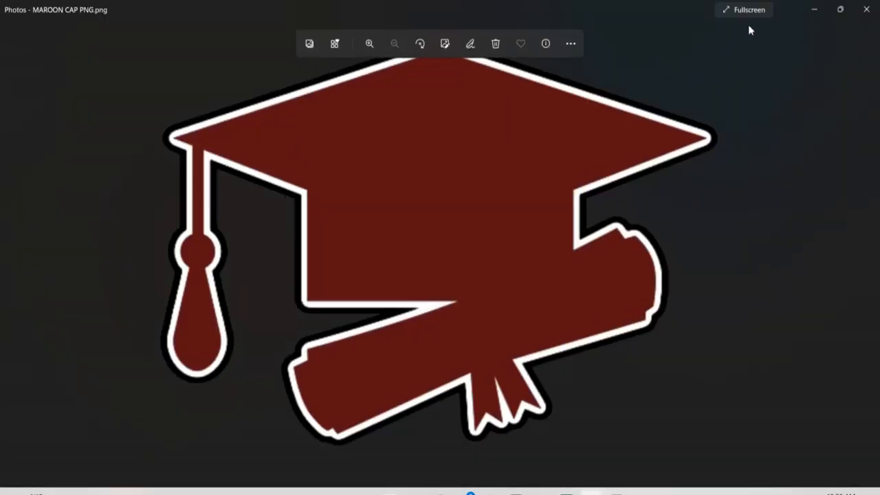
click(870, 8)
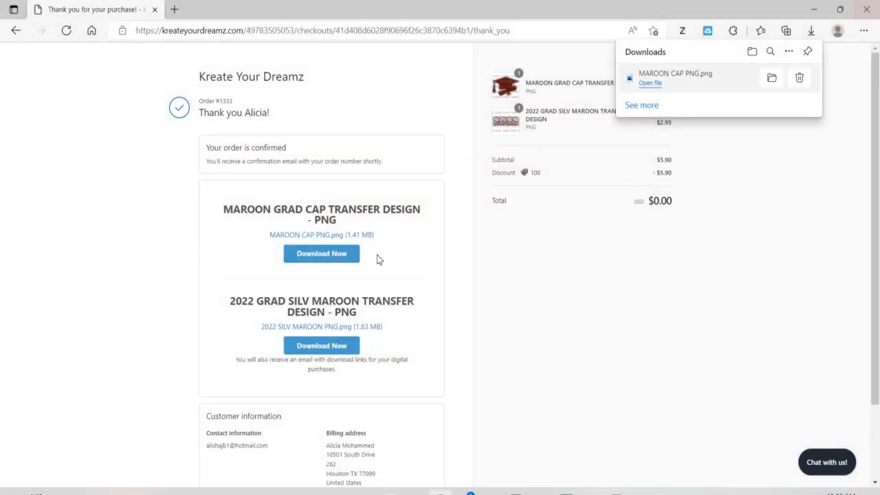
- Download 2022 SILV MAROON PNG.png from the order confirmation and open it to check the design
click(336, 346)
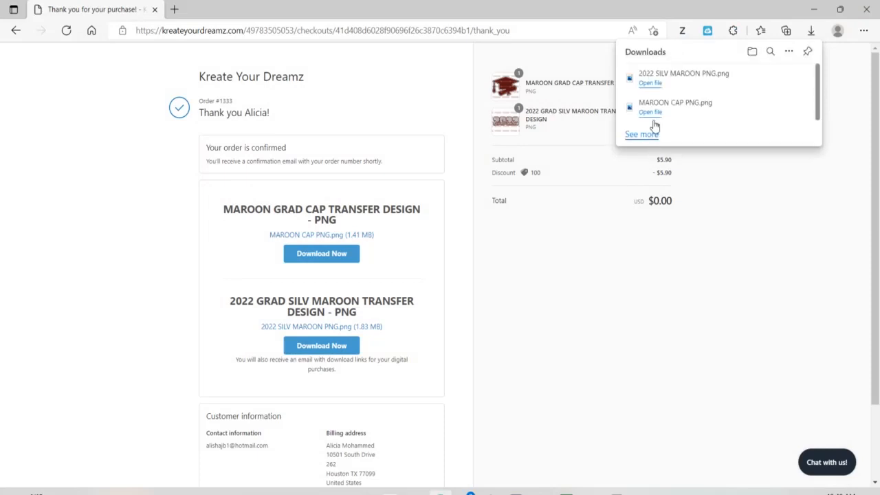
click(652, 87)
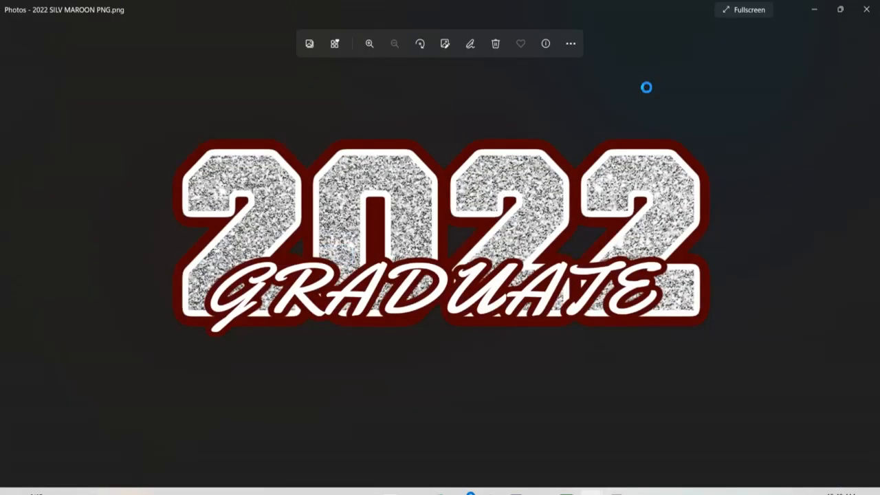
click(866, 9)
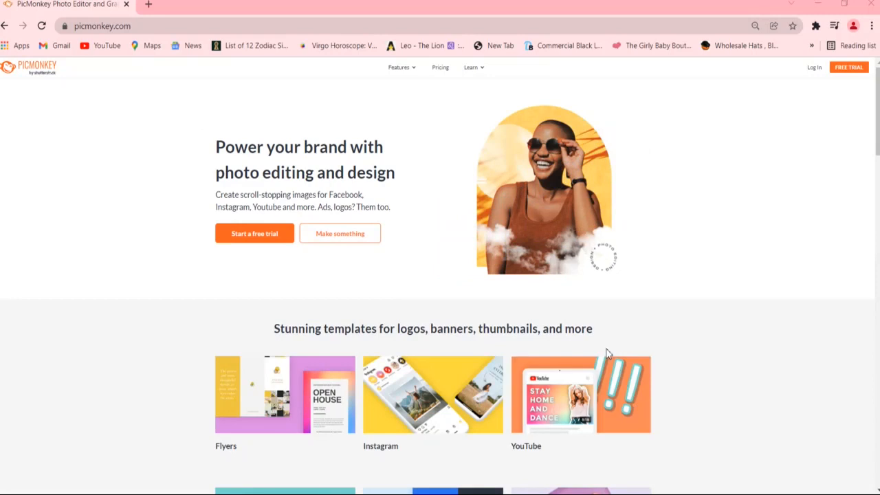
- Log in to PicMonkey and create a new blank canvas in the 11 x 8.5 in print size
click(813, 68)
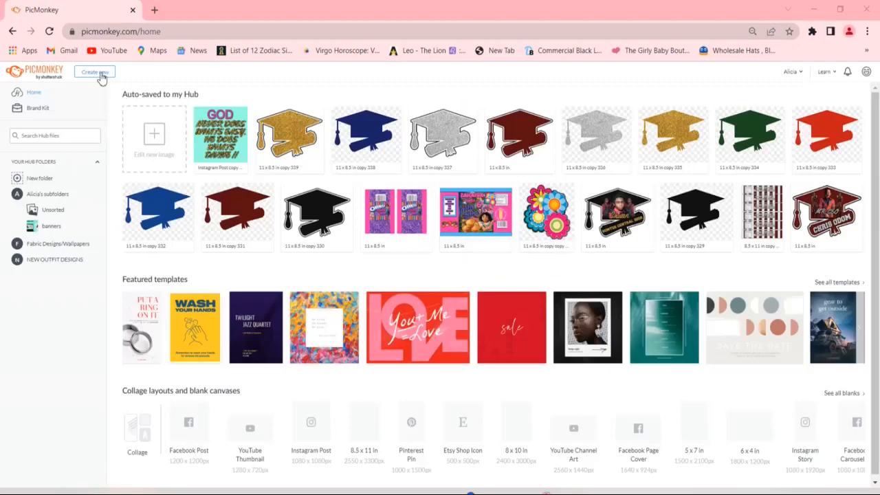
click(100, 75)
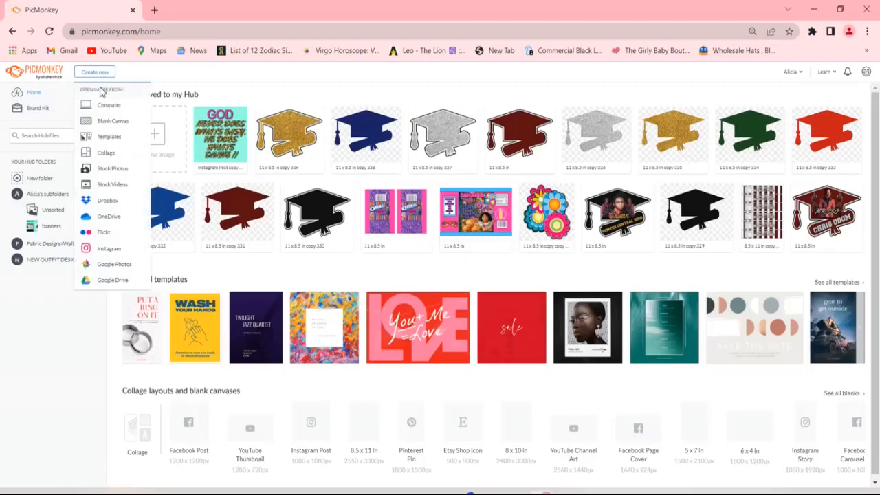
click(105, 122)
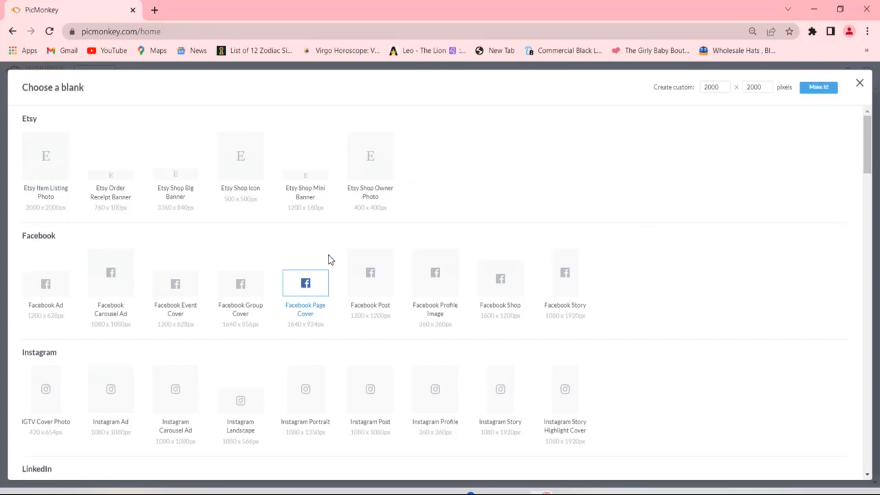
scroll(869, 478, down, 8)
scroll(869, 479, down, 7)
scroll(870, 479, down, 10)
scroll(868, 479, down, 8)
scroll(869, 479, down, 7)
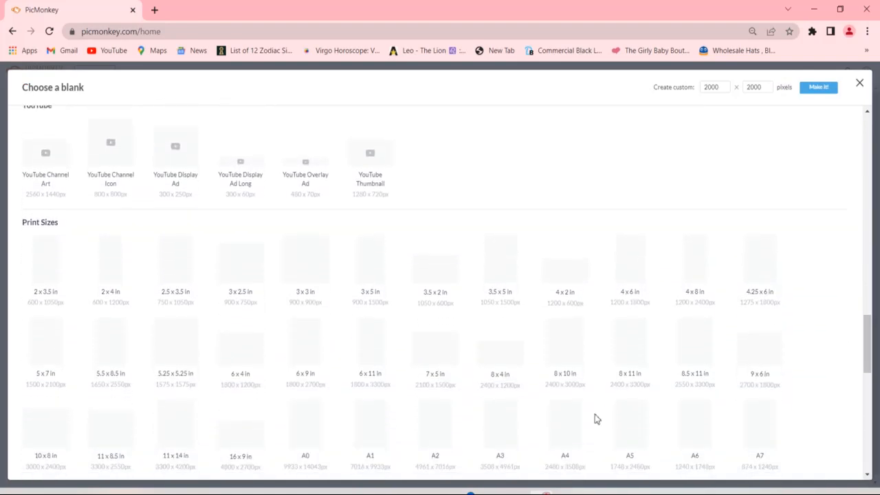
click(118, 439)
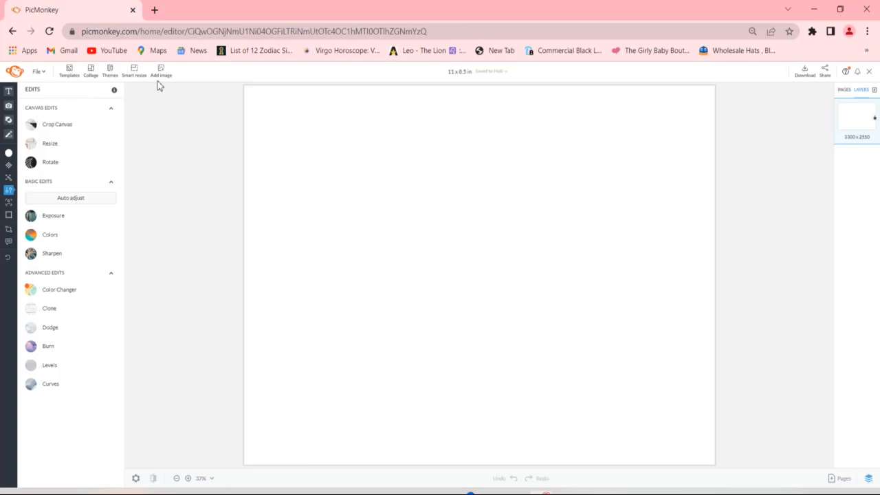
- Upload the maroon graduation cap design and the photos from the computer, and place the cap on the canvas
click(158, 79)
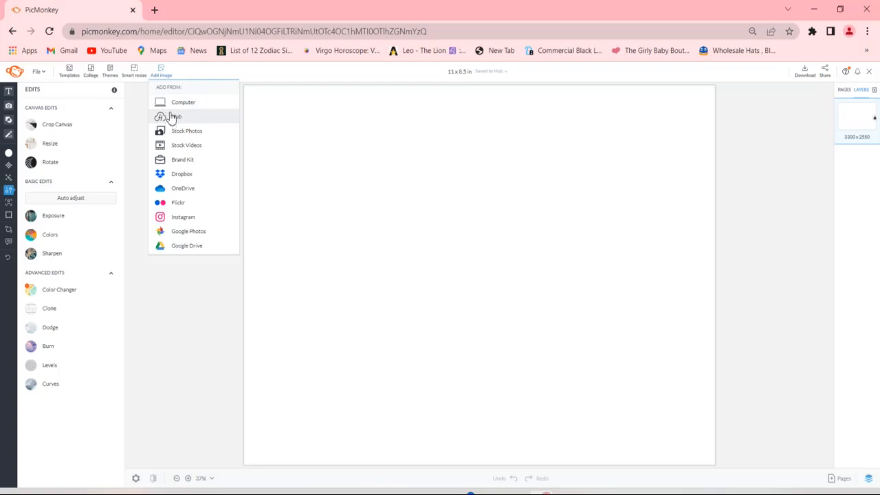
click(166, 104)
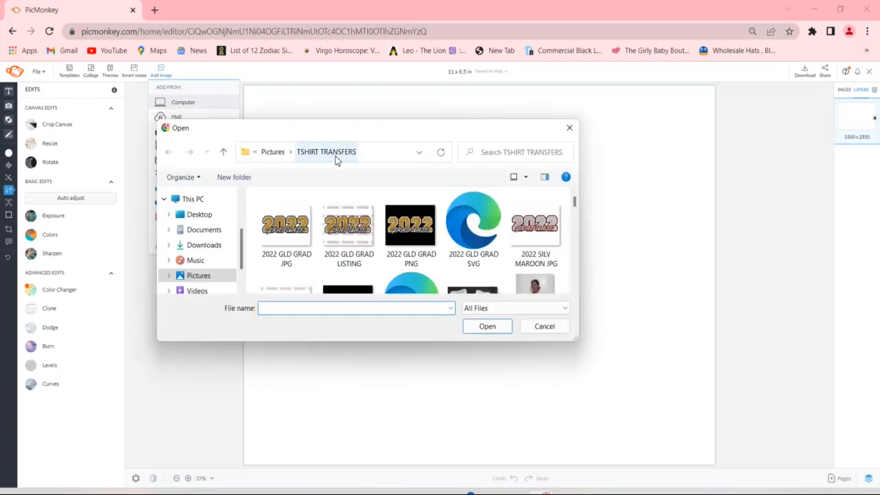
double_click(536, 230)
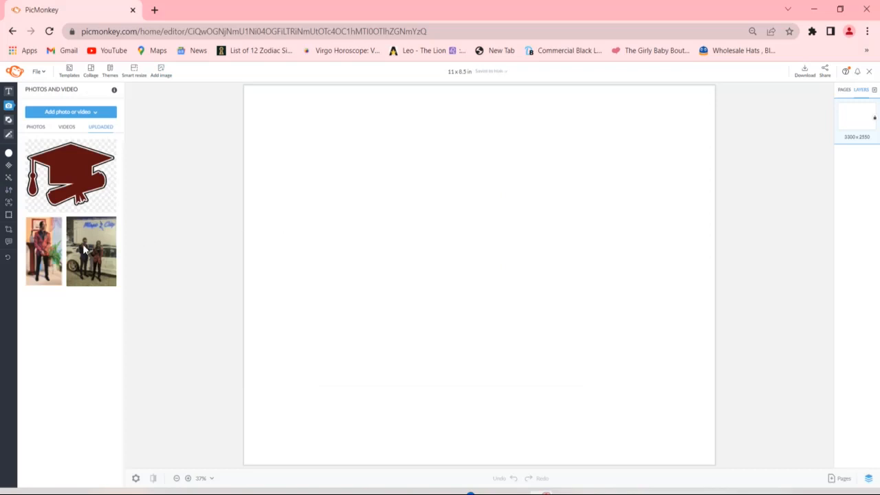
click(64, 193)
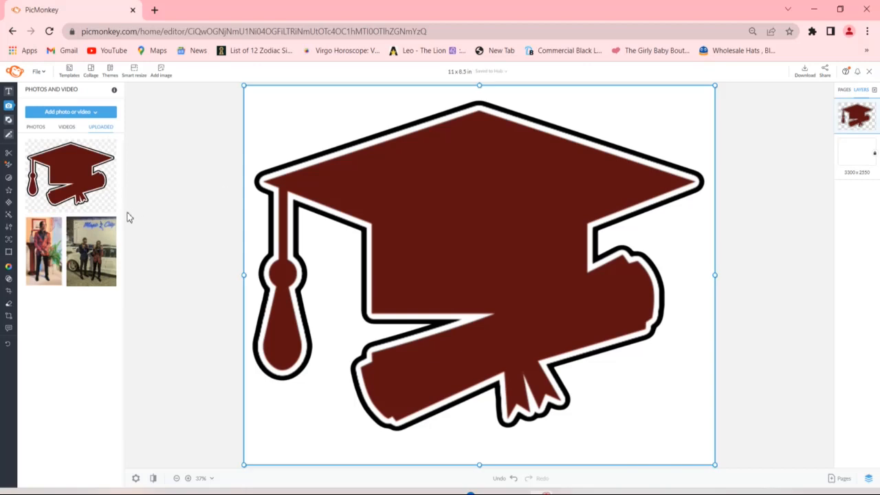
- Place the uploaded photo of the man standing alone in the red jacket over the cap, enlarge it and remove its background
mouse_move(39, 259)
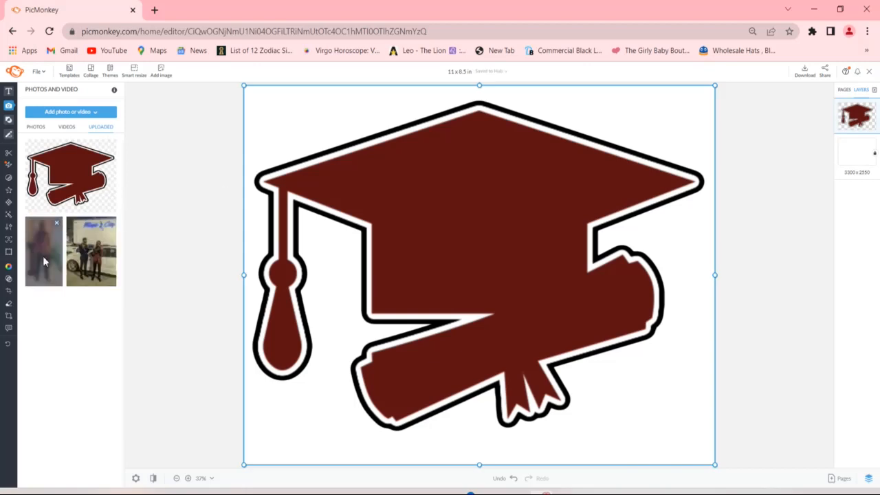
click(44, 259)
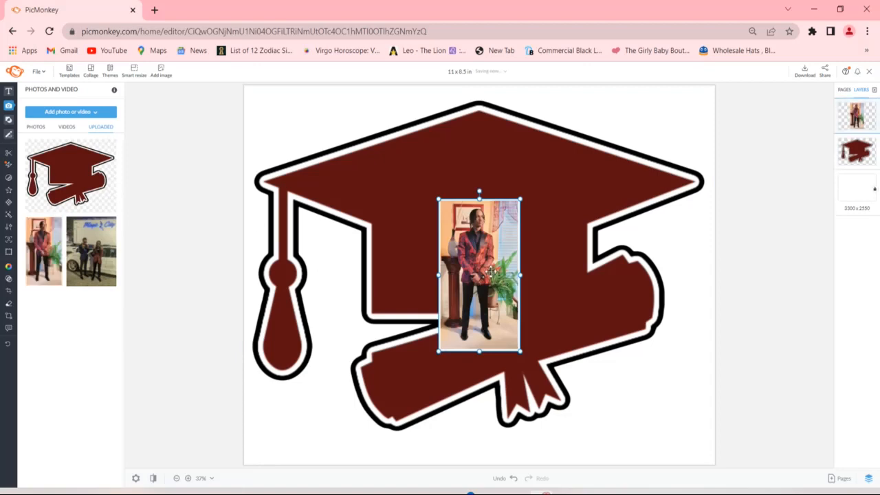
drag(438, 197, 334, 161)
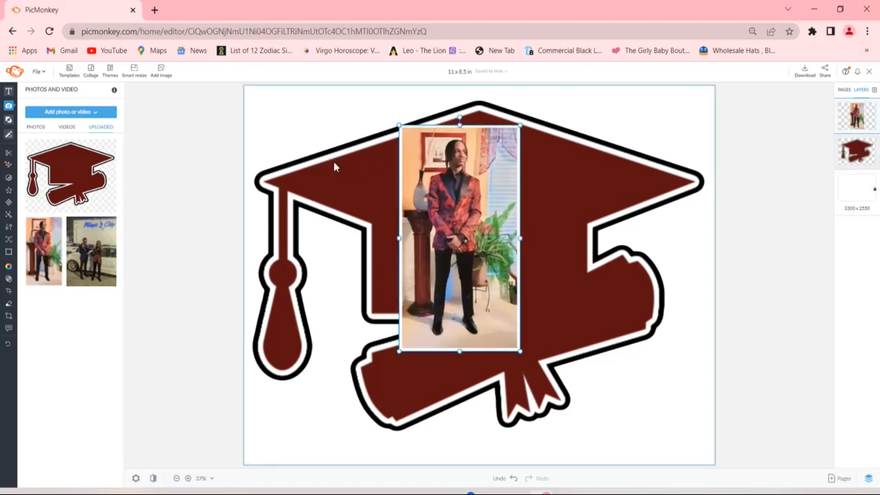
click(26, 158)
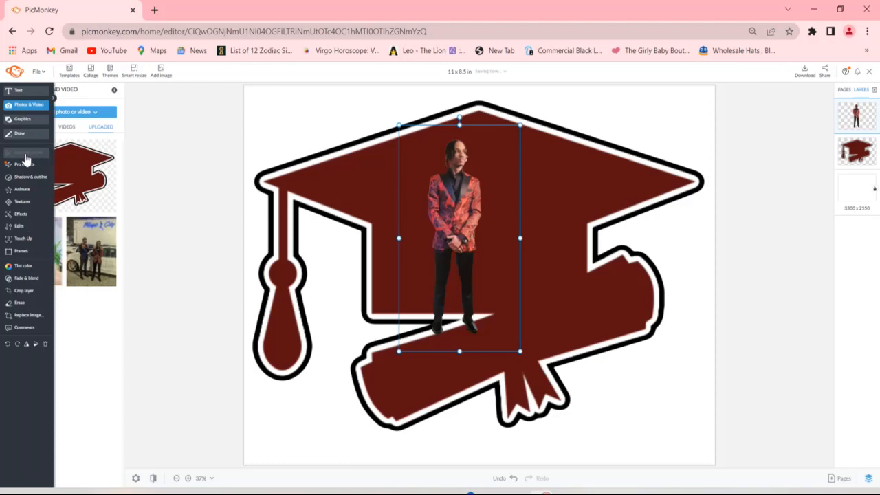
- Adjust the man's exposure to 26% highlights, 27% mid tones, -17% shadows and 18% contrast, and apply it
click(21, 228)
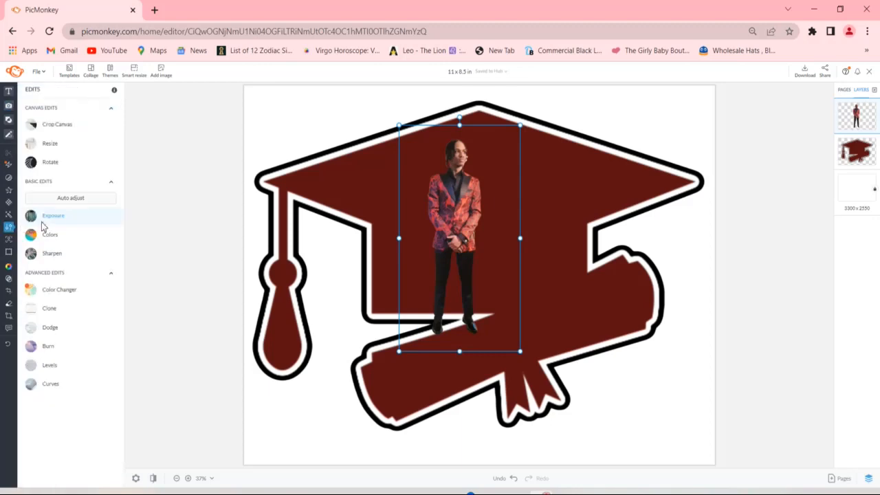
click(51, 224)
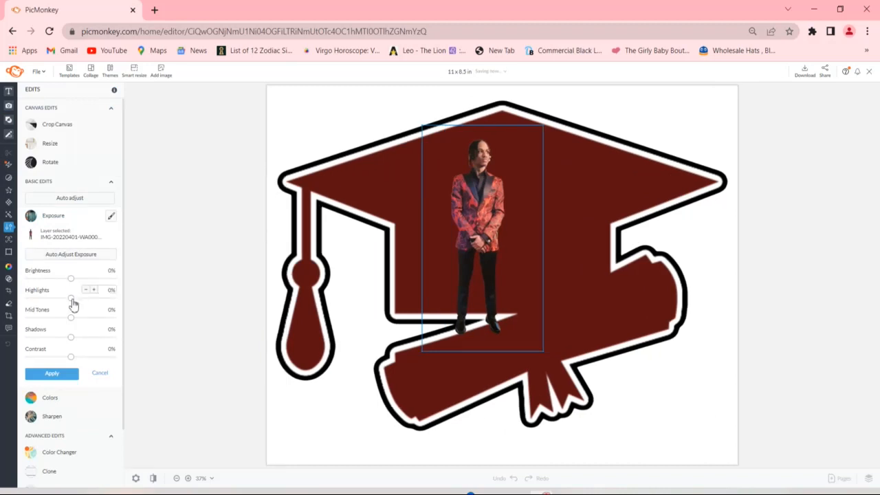
drag(73, 304, 80, 360)
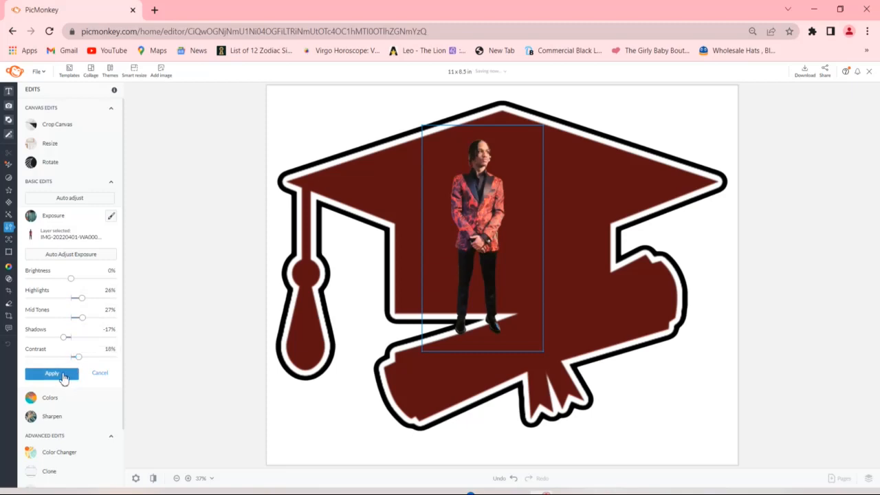
click(63, 375)
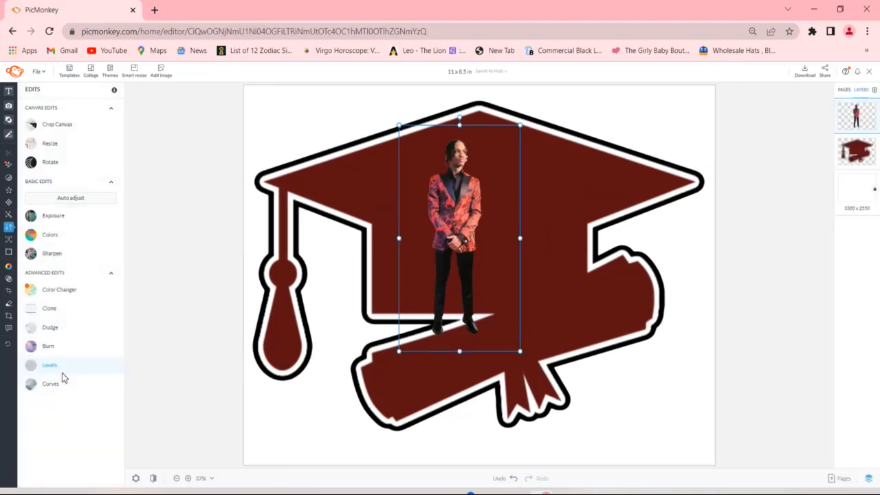
- Crop the lower part off the man's cutout so only his upper body down to the clasped hands remains
mouse_move(8, 328)
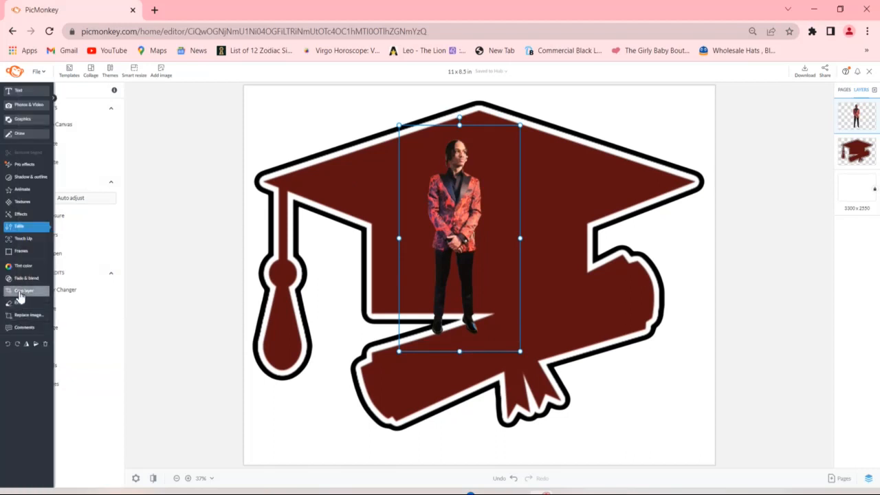
click(15, 291)
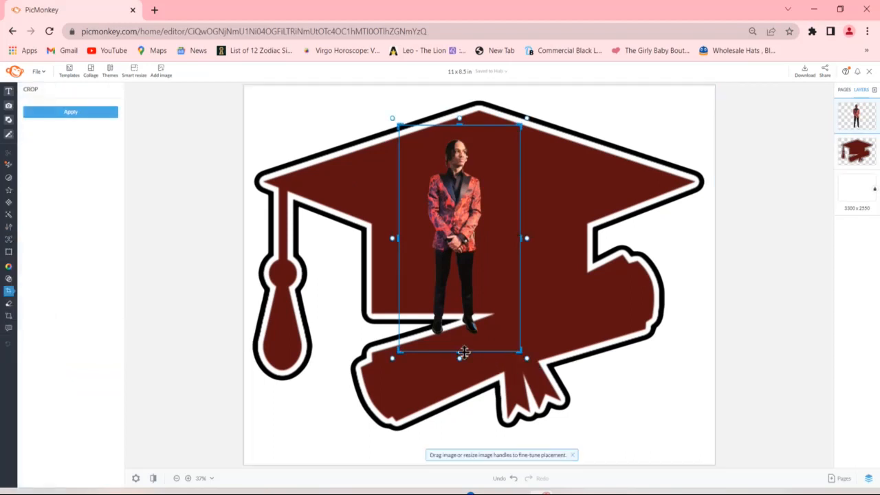
drag(463, 353, 472, 249)
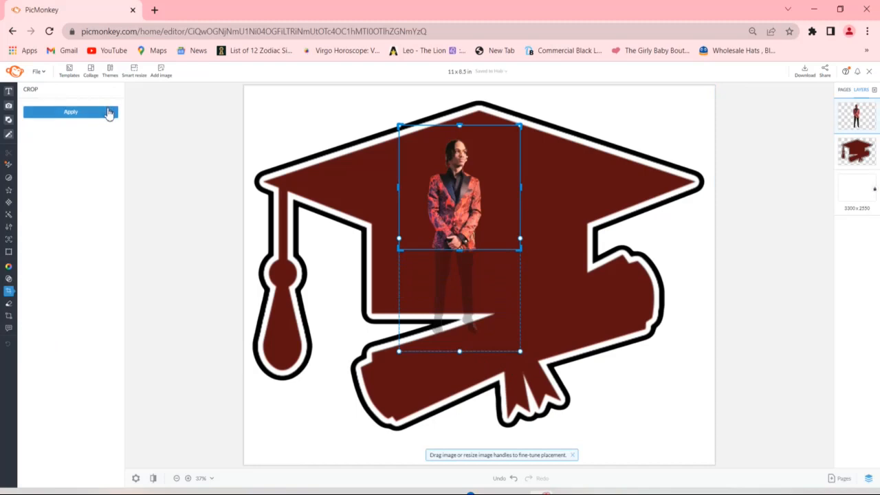
click(110, 112)
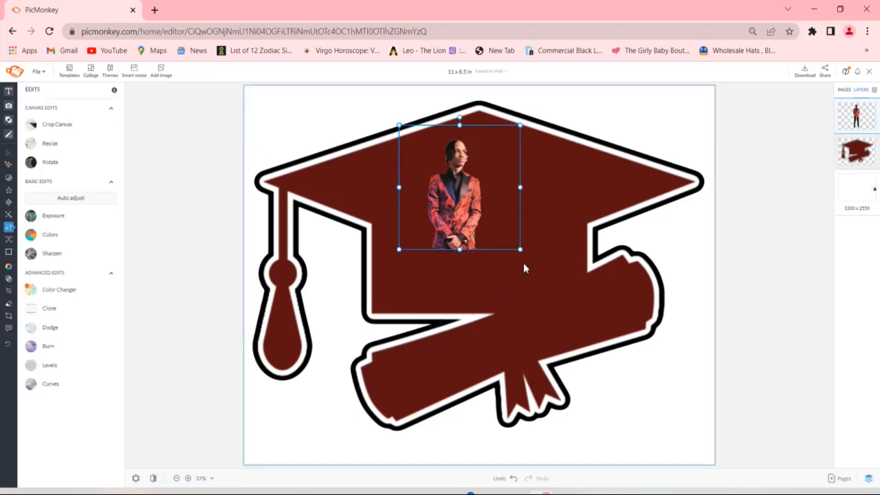
- Enlarge and slightly widen the cropped cutout, and center it on the cap with its lower edge just above the cap's base
drag(522, 255, 570, 318)
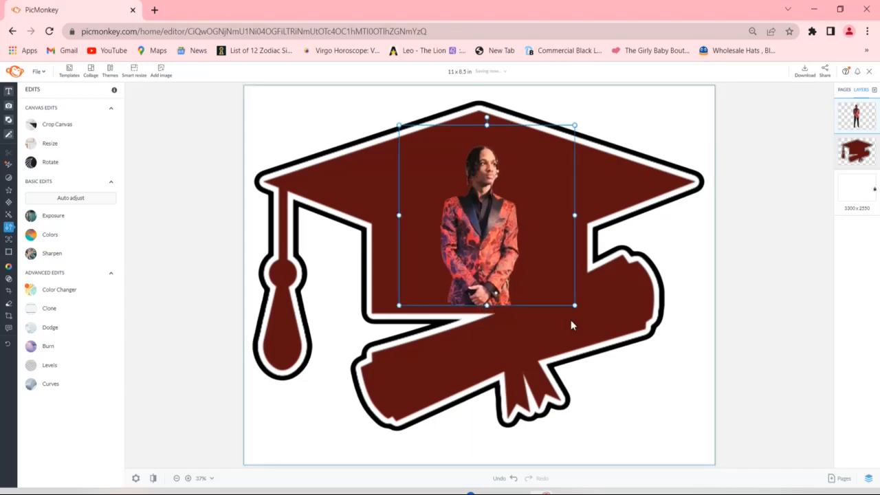
drag(400, 217, 373, 213)
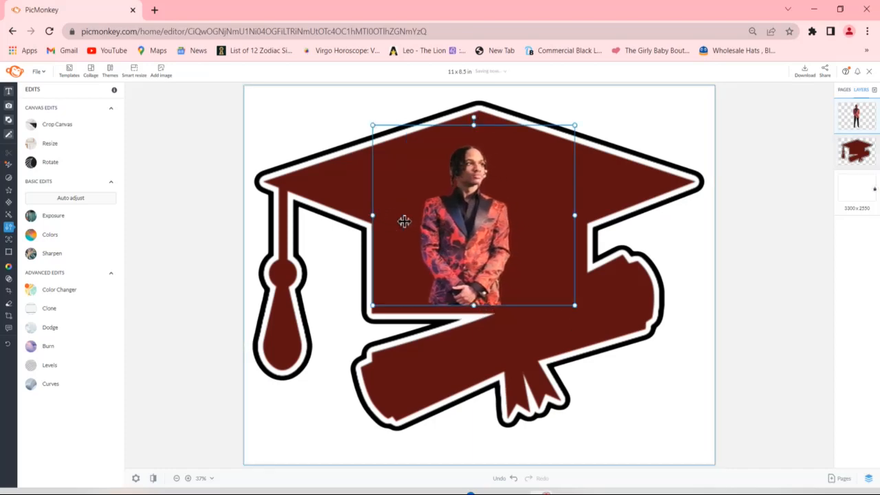
drag(438, 242, 451, 246)
drag(488, 126, 492, 104)
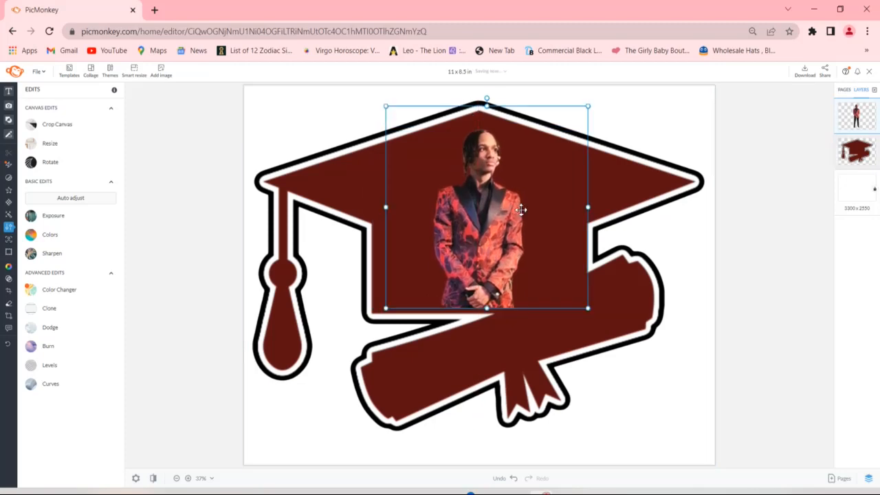
right_click(592, 209)
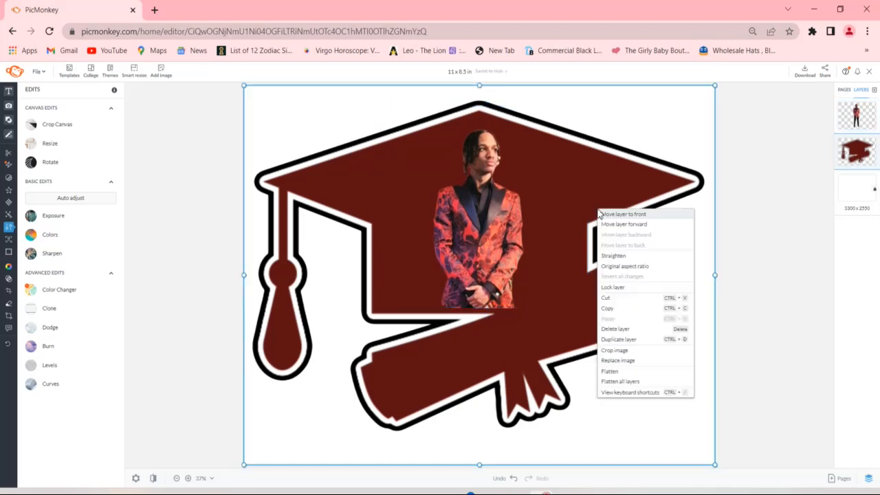
click(523, 215)
click(523, 215)
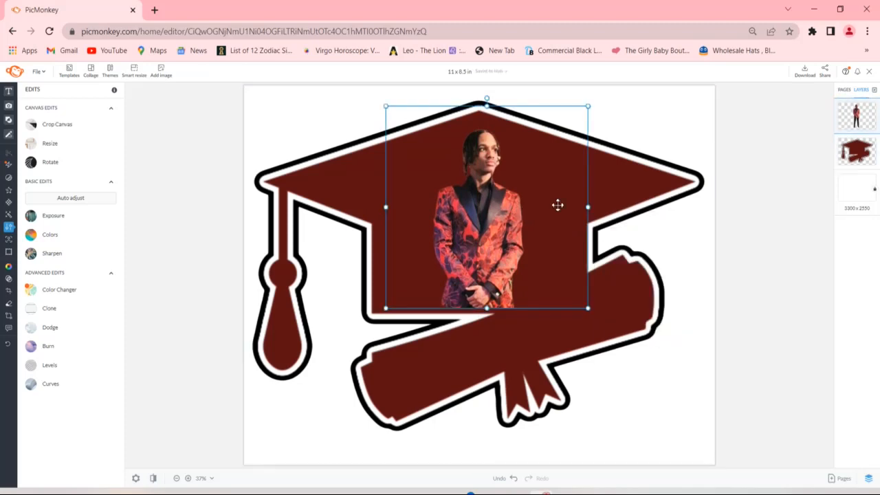
drag(591, 208, 600, 207)
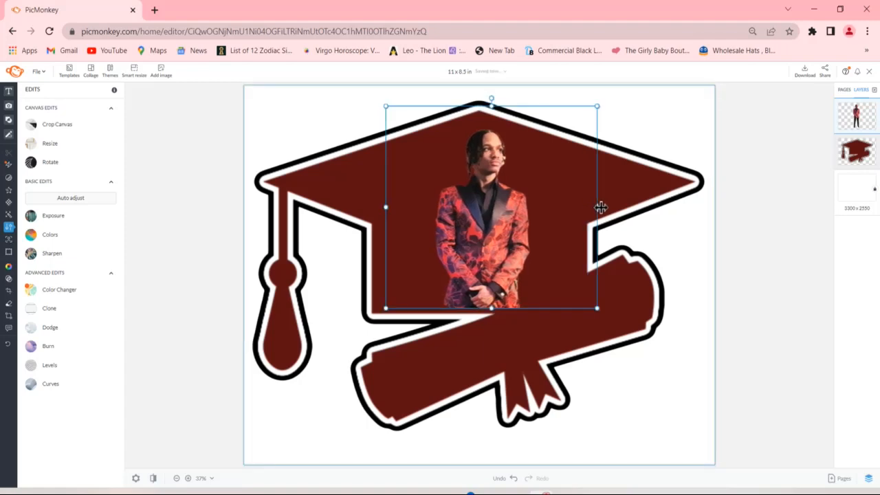
- Add a black drop shadow to the large cutout with its scale set to 107%, and deselect the cutout
click(25, 180)
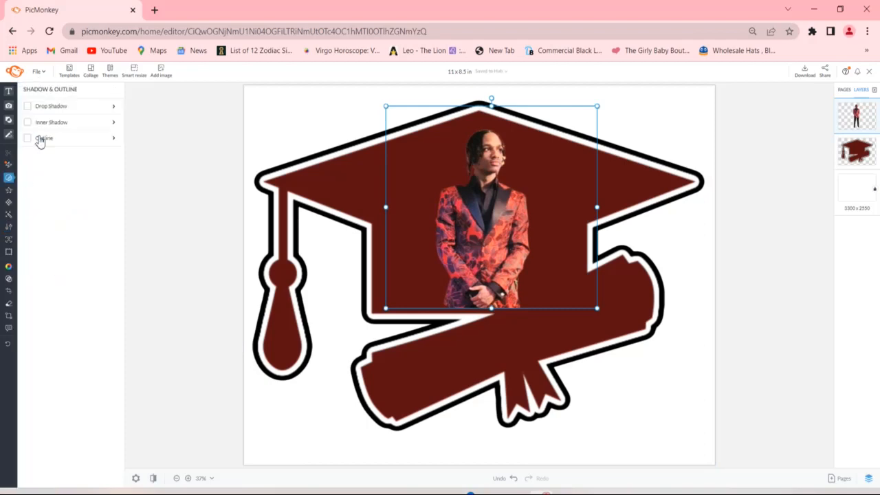
click(39, 107)
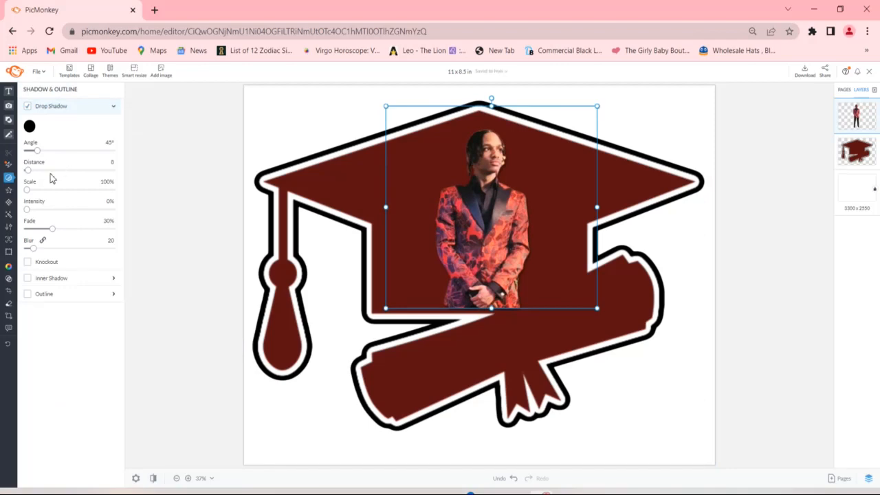
drag(29, 195, 31, 193)
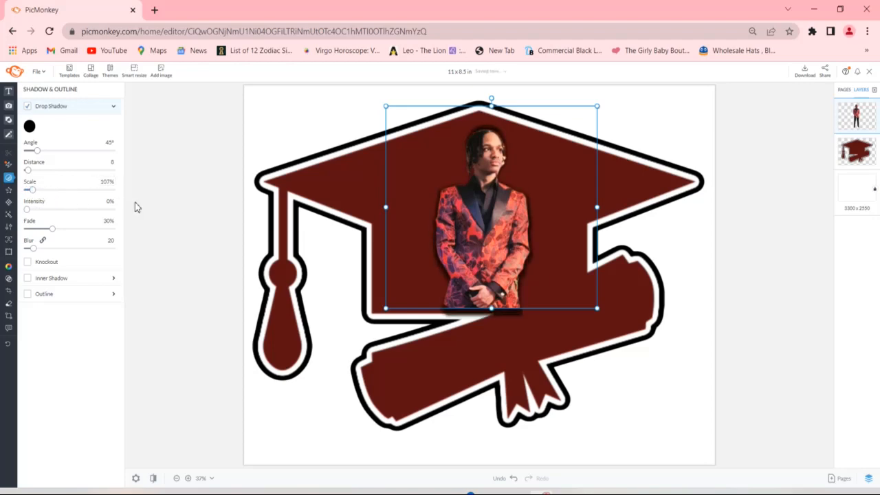
click(156, 210)
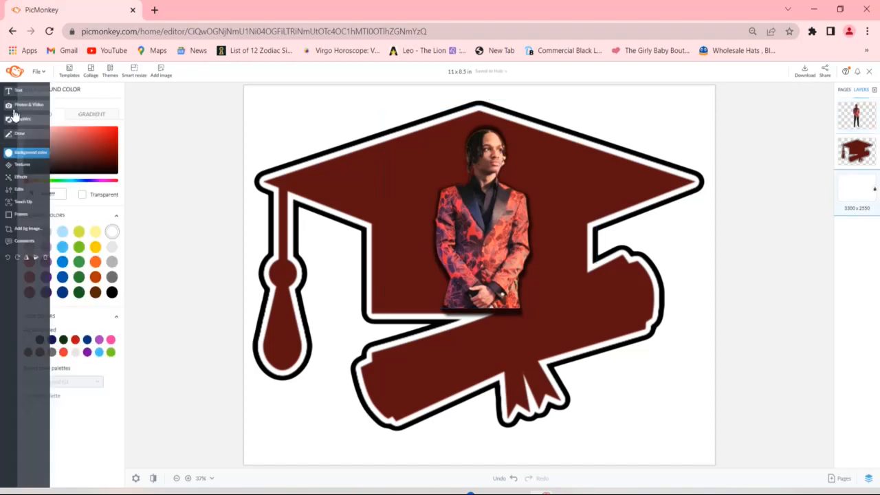
- Add the uploaded Magic City photo of the two men to the canvas and crop it to the man in the red jacket
click(23, 106)
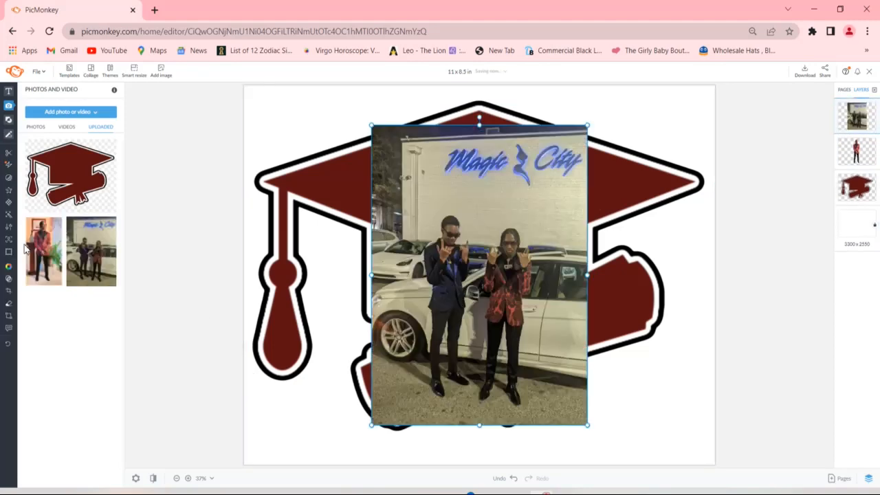
mouse_move(6, 300)
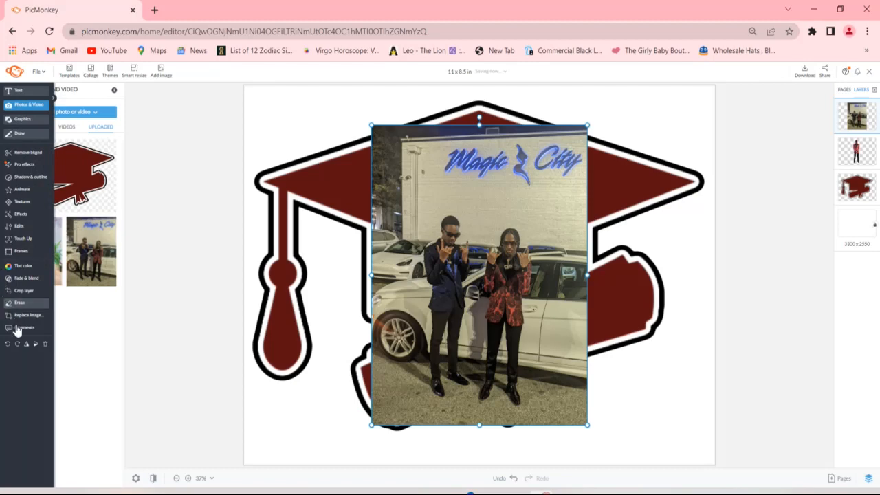
click(18, 295)
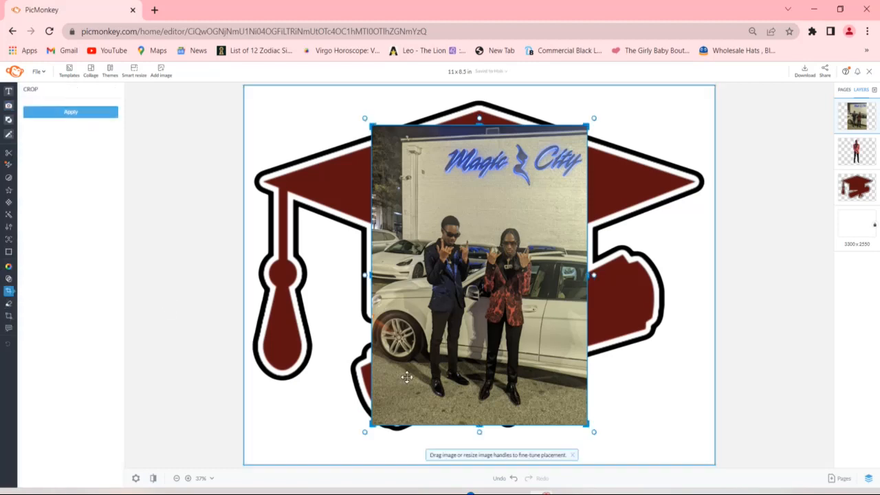
drag(373, 276, 475, 295)
drag(528, 426, 530, 413)
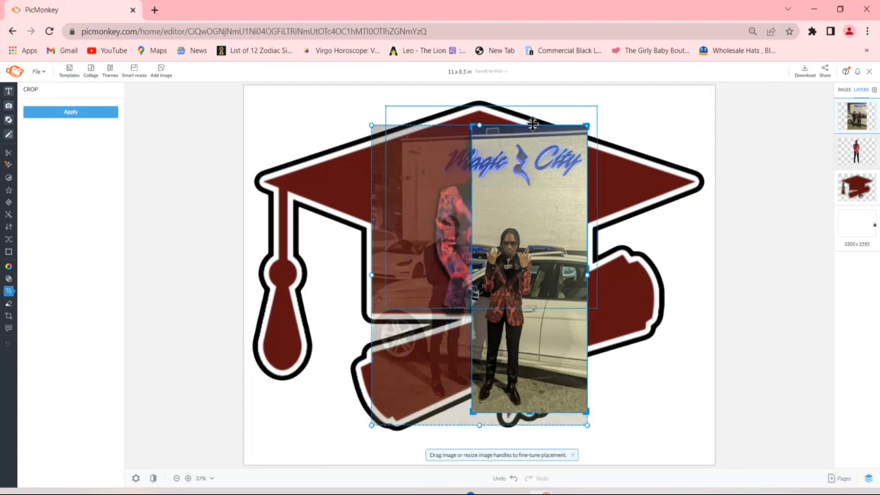
drag(532, 124, 527, 220)
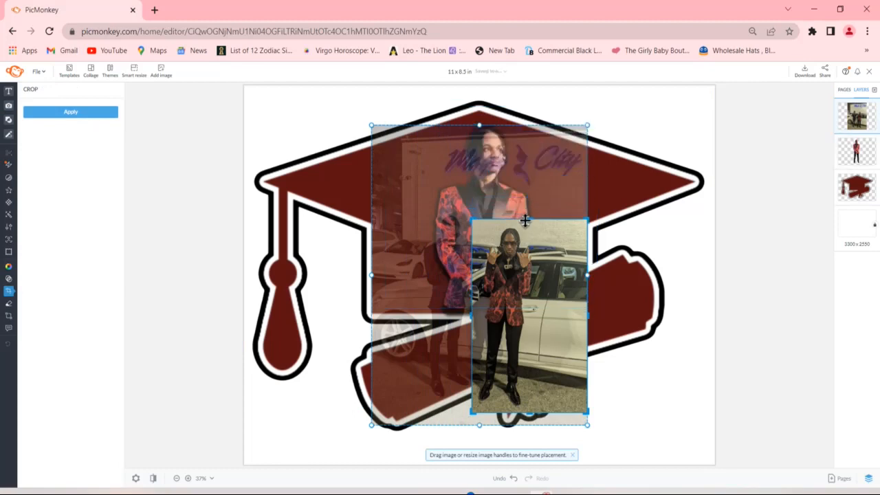
click(68, 114)
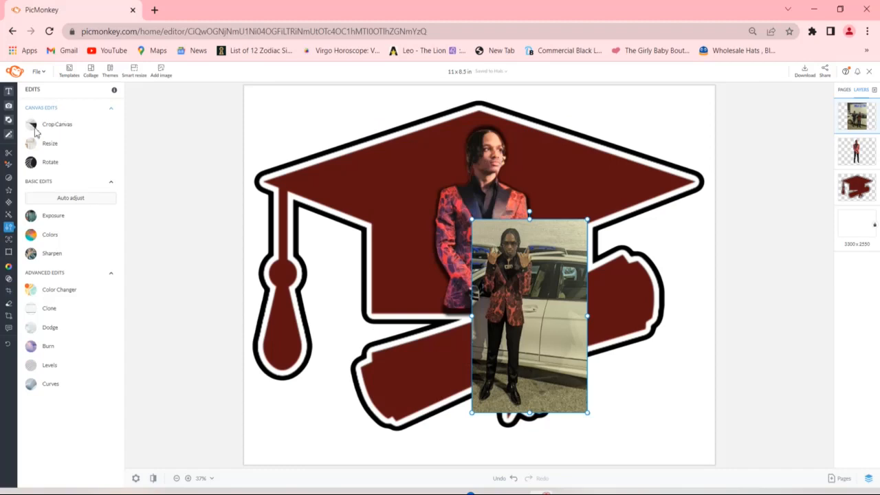
- Remove the background of the cropped Magic City photo and move the full-length figure to the right of the large cutout
click(21, 153)
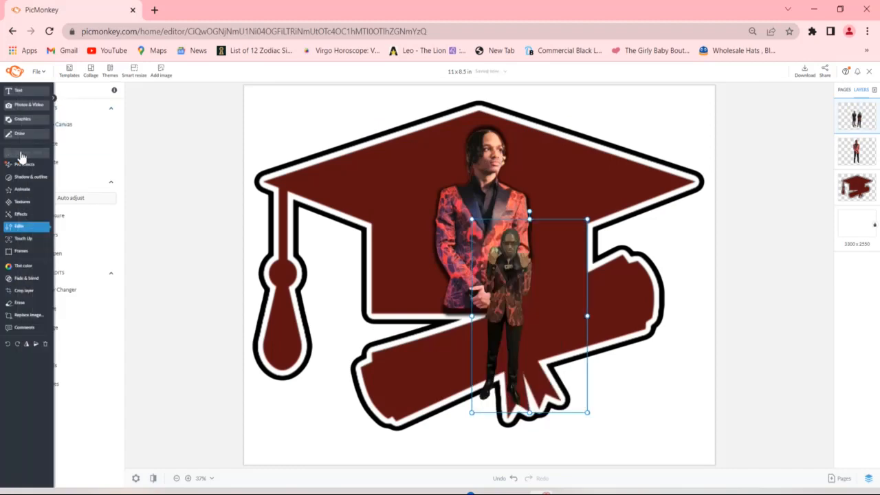
drag(507, 338, 563, 249)
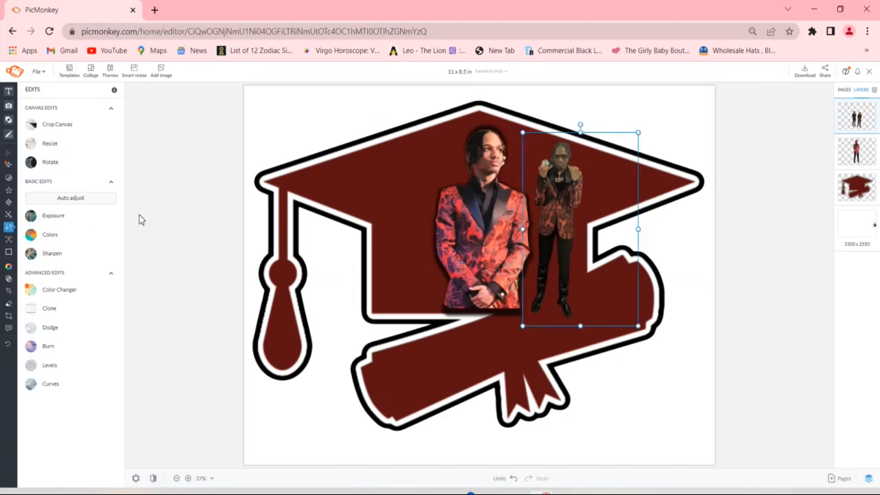
- Adjust the full-length figure's exposure to 17% highlights, 18% mid tones and -12% shadows, raise its contrast slightly, and apply it
click(46, 219)
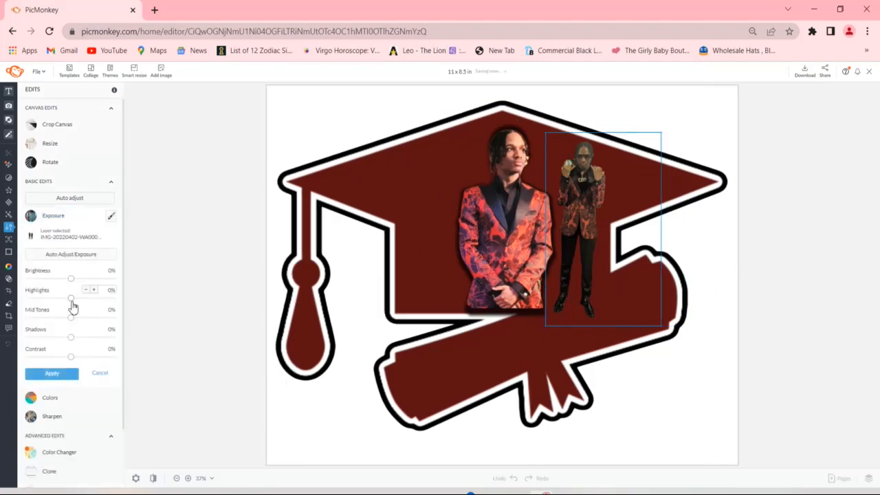
drag(72, 301, 75, 361)
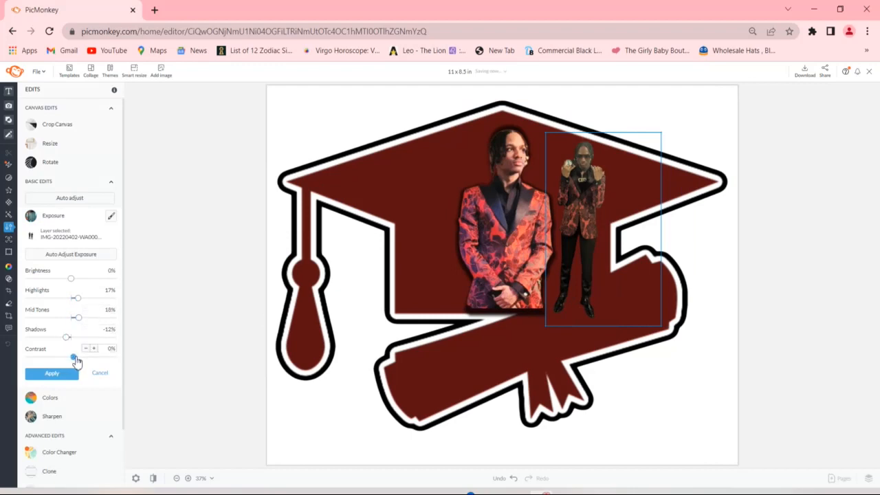
click(69, 374)
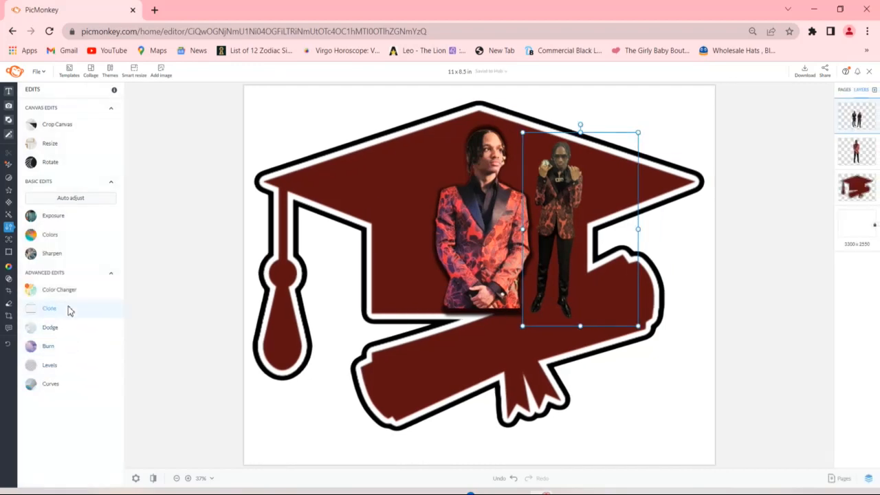
- Fade the full-length figure by 30% and add a black drop shadow to it with the default settings
mouse_move(4, 278)
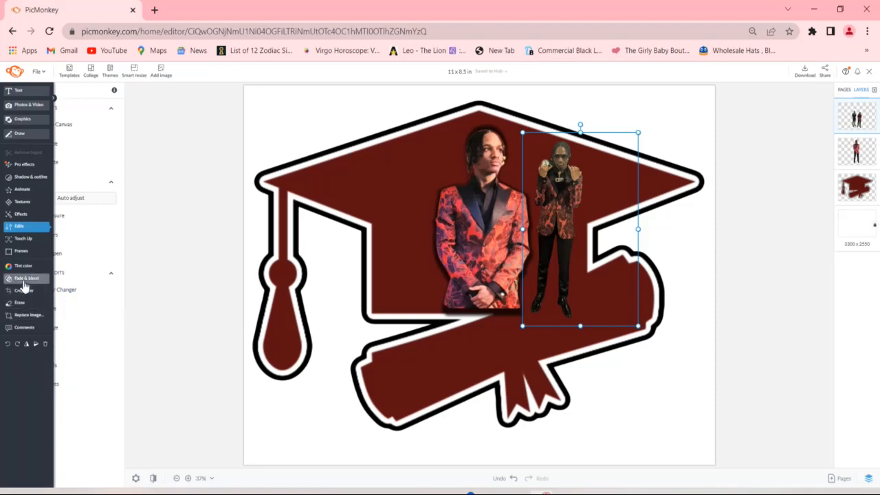
click(23, 280)
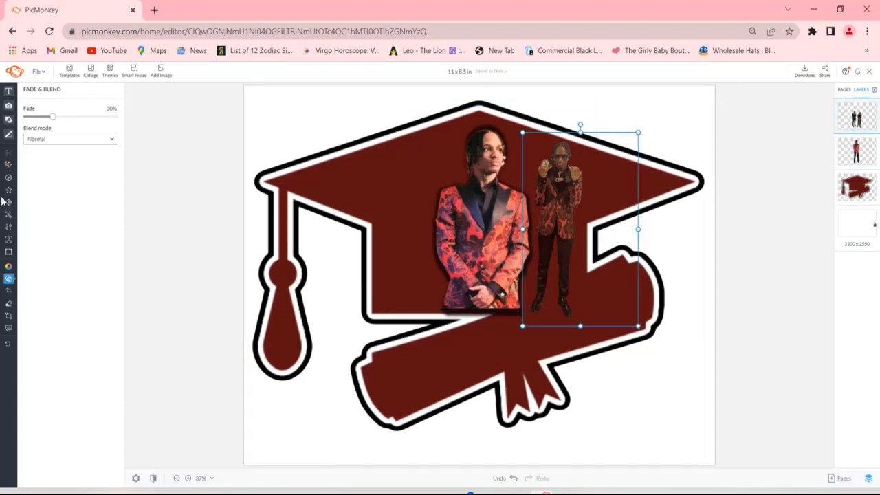
click(20, 179)
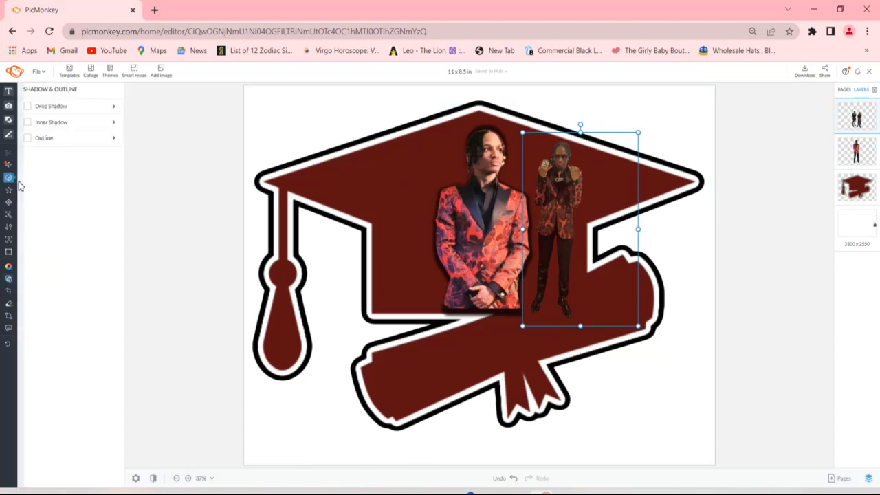
click(41, 108)
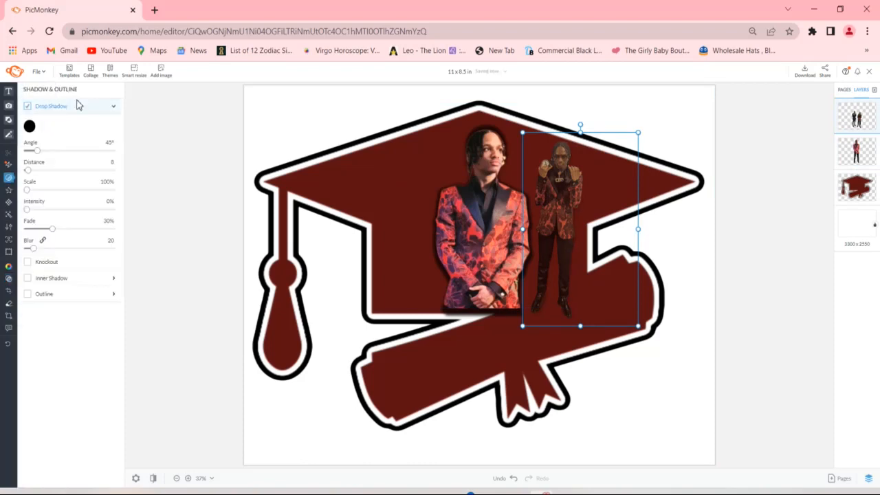
- Copy the full-length figure and place the duplicate on the cap at the opposite side of the large cutout
right_click(548, 290)
click(577, 397)
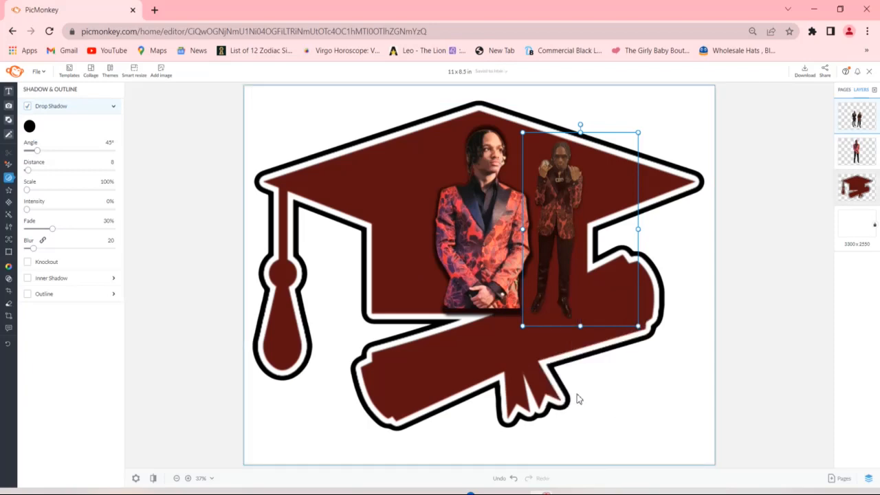
right_click(557, 252)
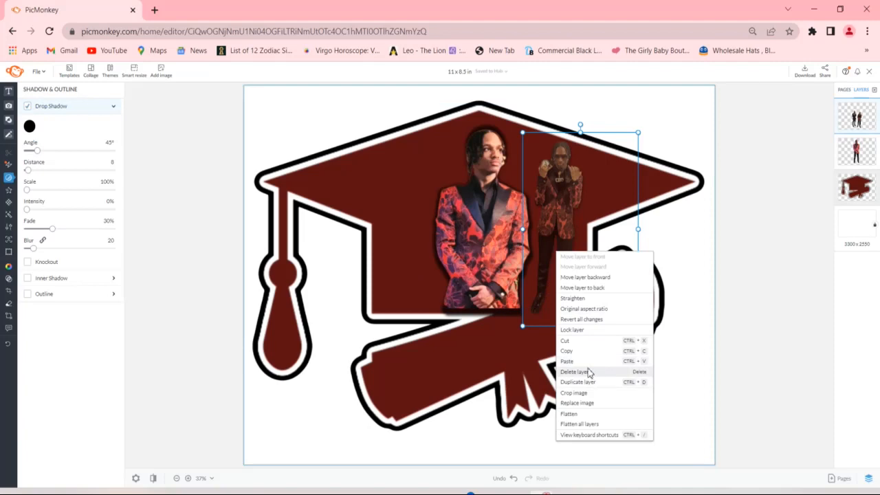
click(567, 361)
mouse_move(500, 227)
mouse_down()
mouse_move(383, 211)
mouse_move(415, 225)
mouse_up()
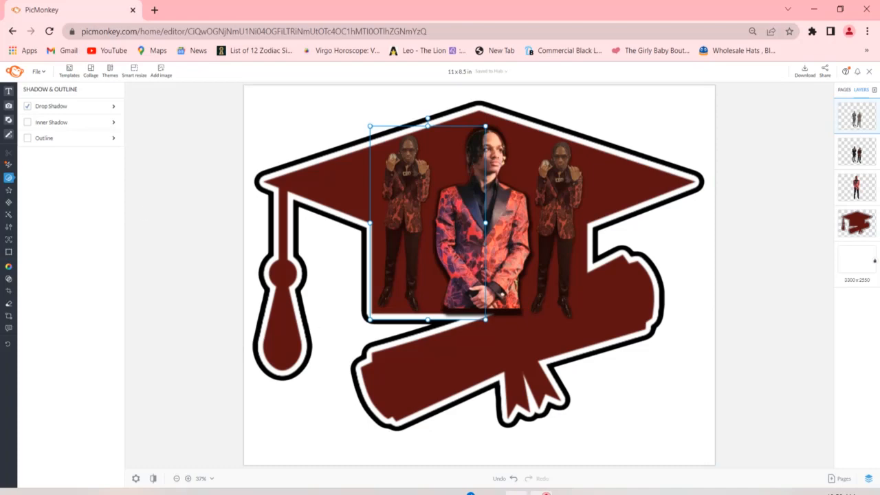
- Flip the duplicate figure horizontally, move it back beside the large cutout, and rotate it slightly clockwise so it stands upright
mouse_move(616, 492)
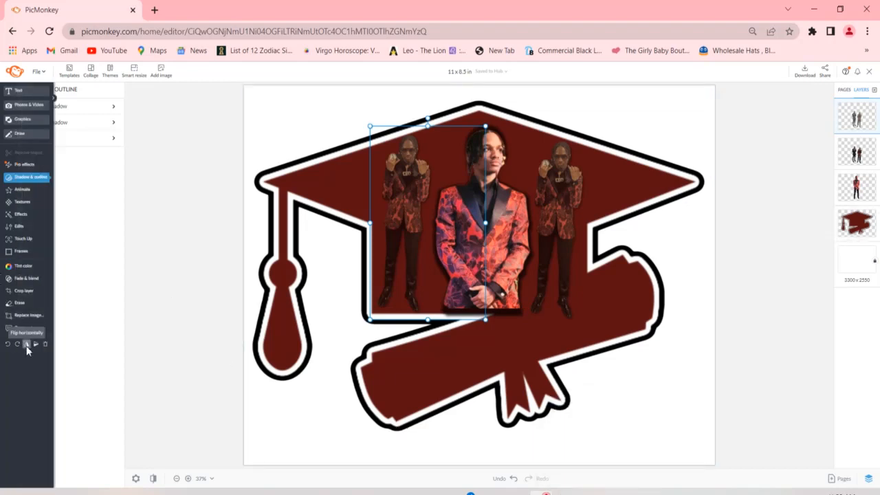
click(27, 346)
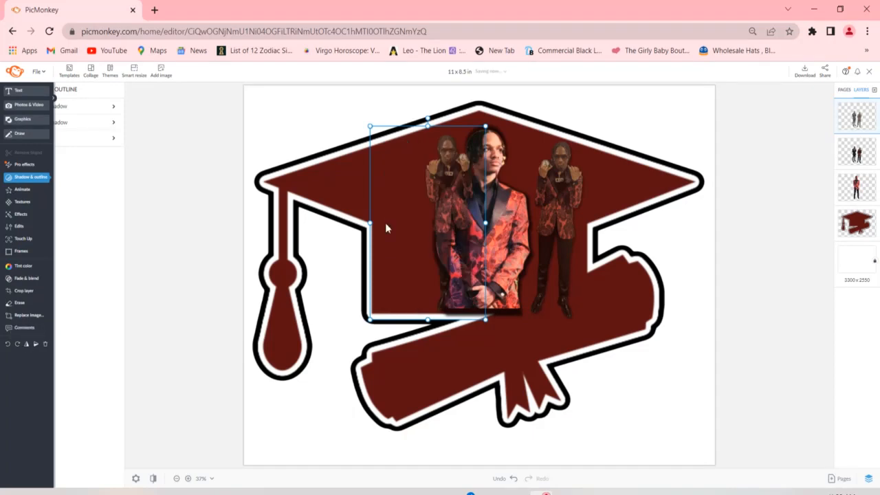
drag(461, 206, 420, 208)
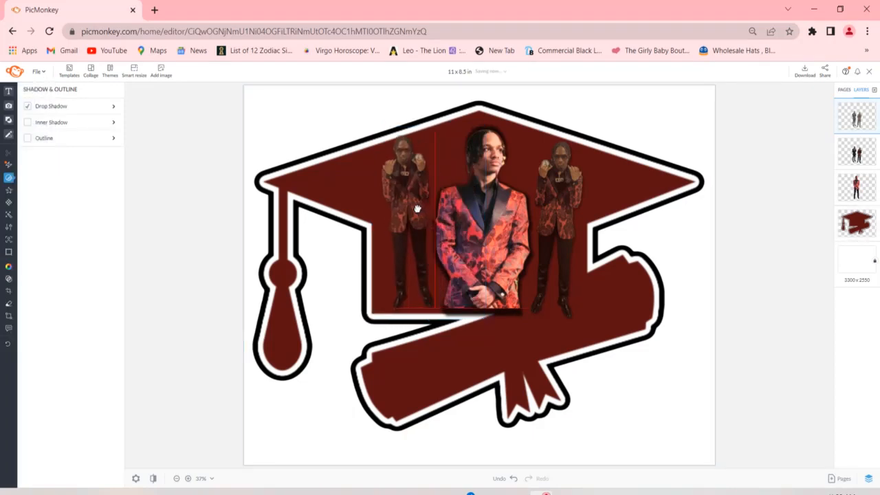
drag(416, 208, 413, 208)
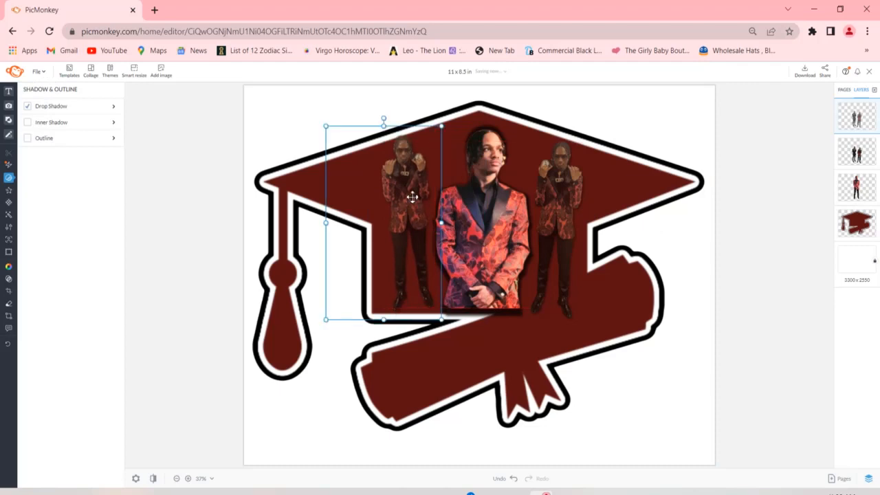
drag(382, 119, 388, 121)
drag(388, 119, 389, 119)
drag(414, 199, 410, 200)
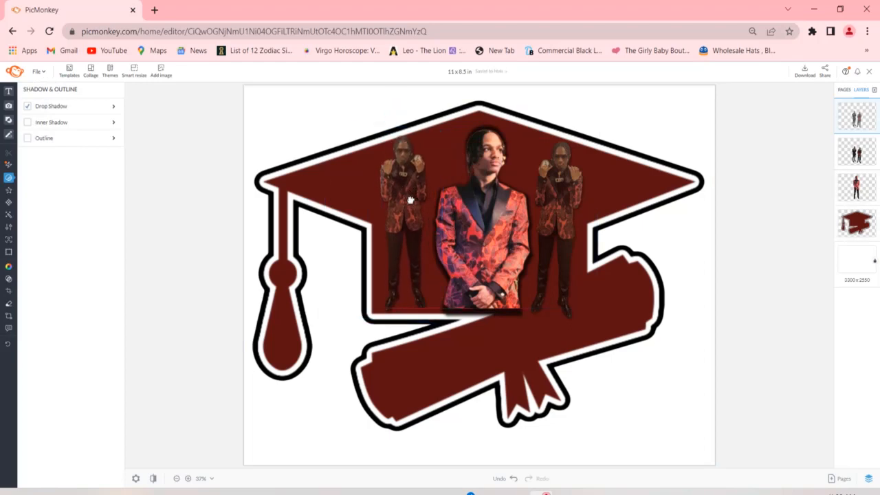
- Rotate the original full-length figure slightly counterclockwise and nudge it level with its mirrored copy
click(552, 200)
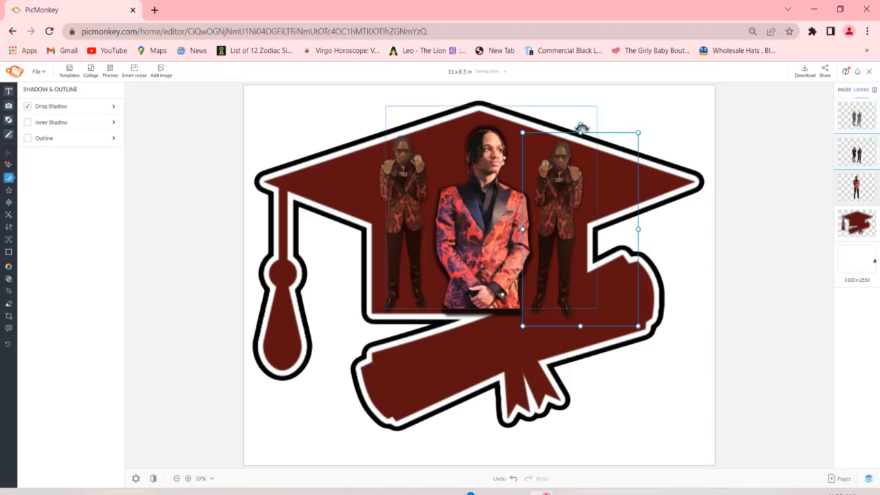
drag(581, 128, 579, 126)
drag(565, 208, 565, 206)
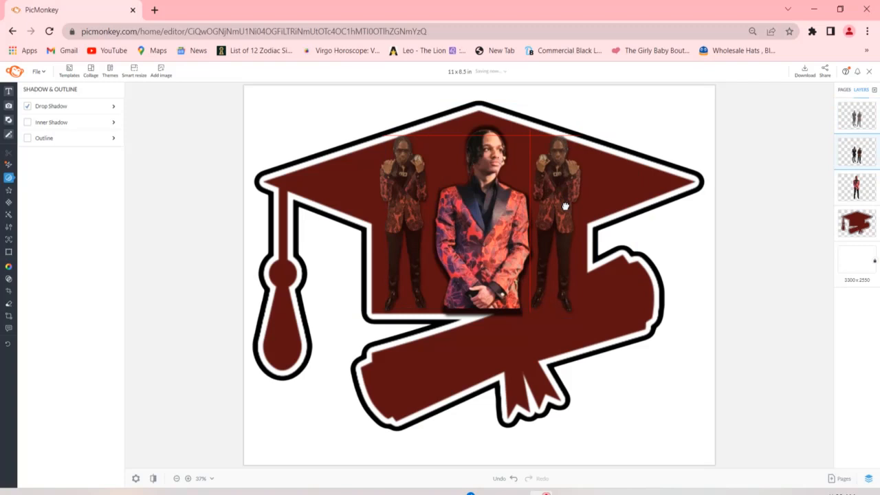
drag(565, 206, 565, 206)
- Move the large cutout slightly up and centre it between the two full-length figures
click(491, 272)
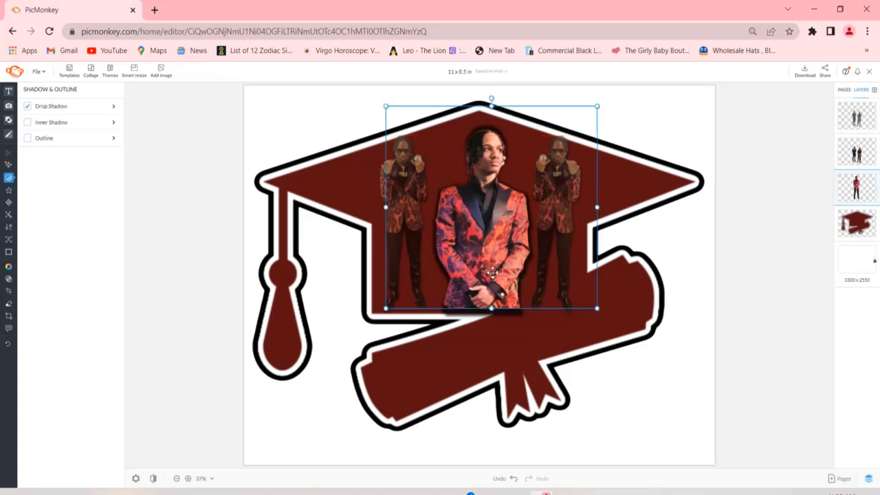
drag(491, 272, 489, 267)
click(661, 327)
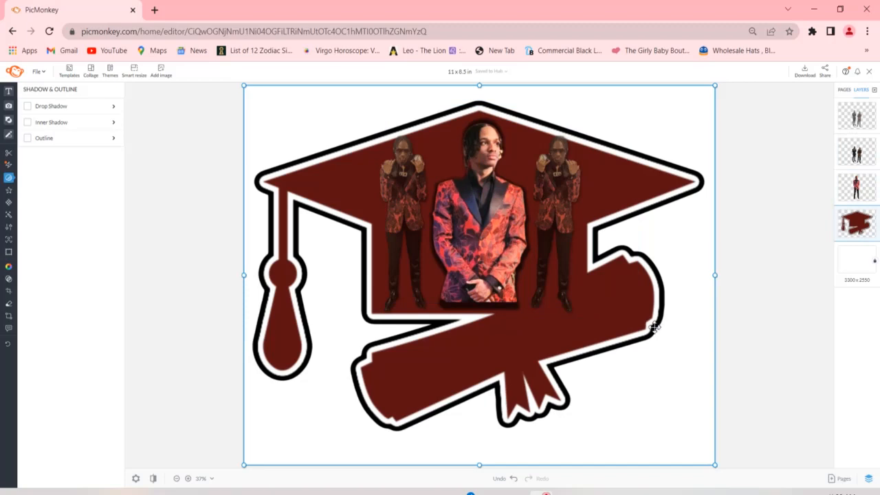
- Search the graphics for "sparkl", add the Sparkle Galaxy graphic, and place it over the mirrored figure's legs
mouse_move(616, 492)
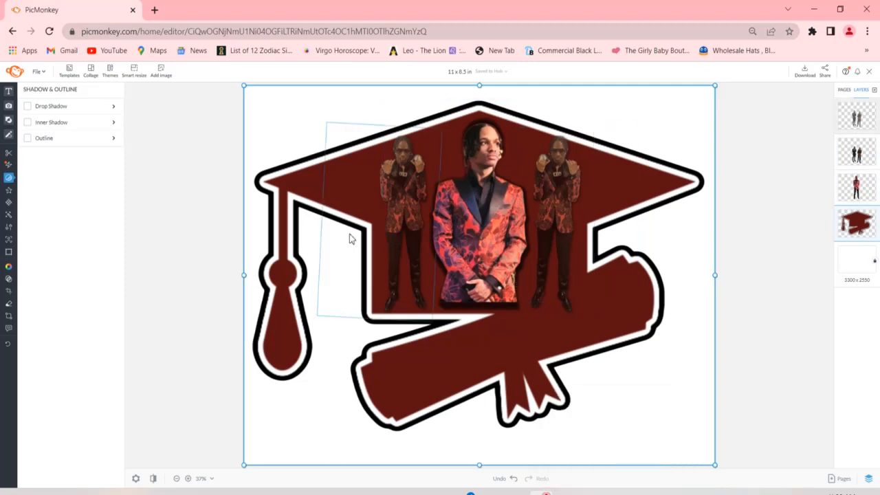
mouse_move(3, 139)
click(22, 122)
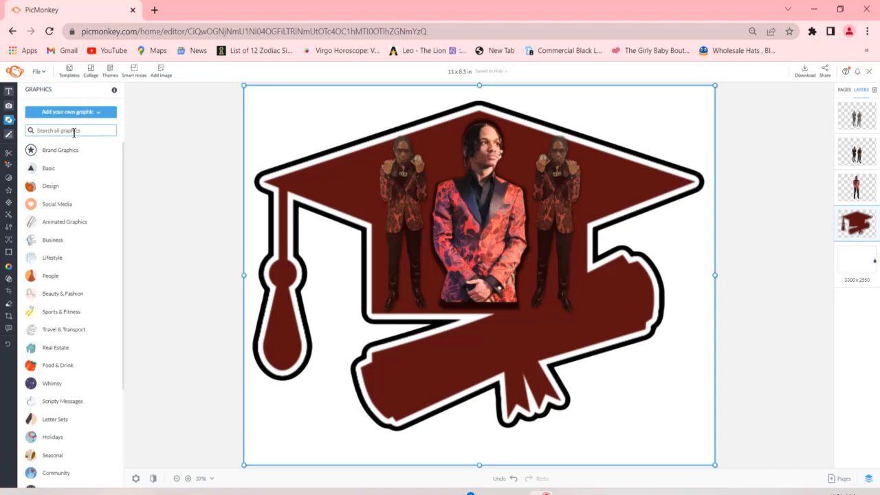
text(sparkl)
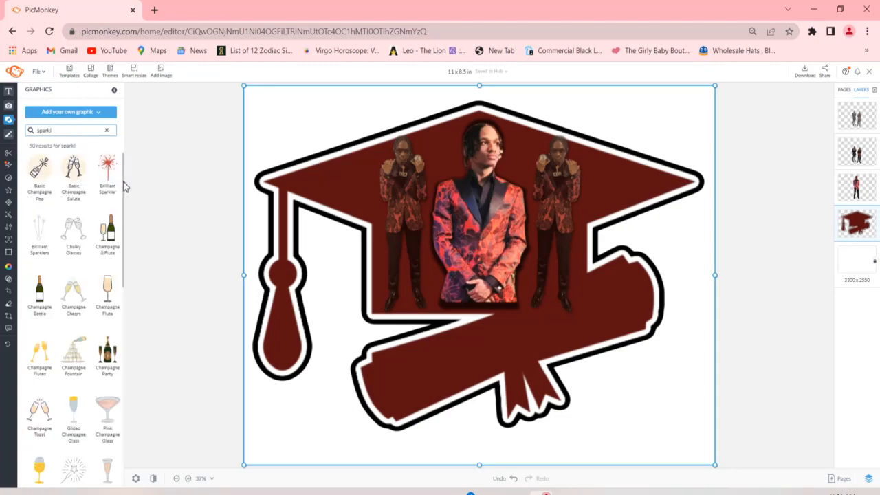
drag(125, 185, 122, 363)
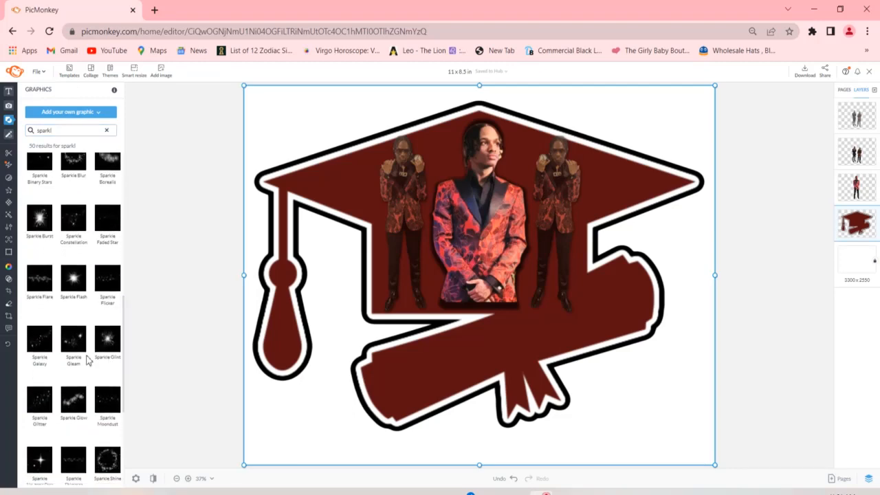
click(42, 343)
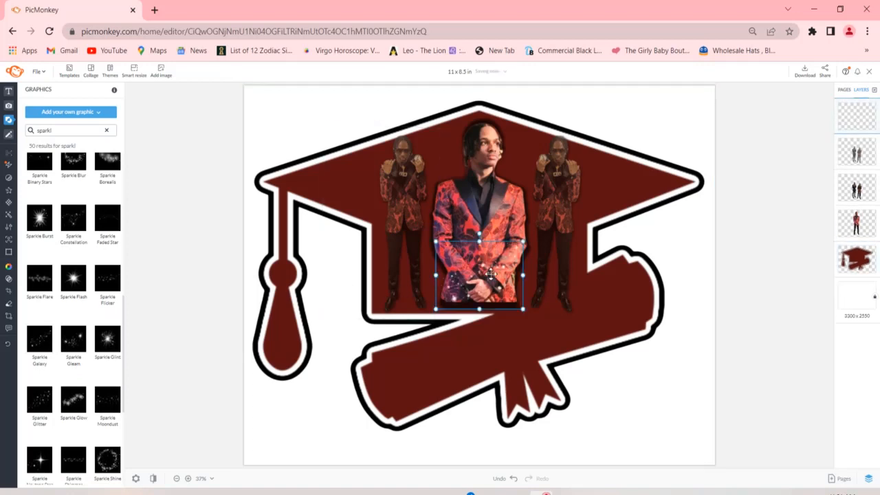
drag(490, 274, 418, 260)
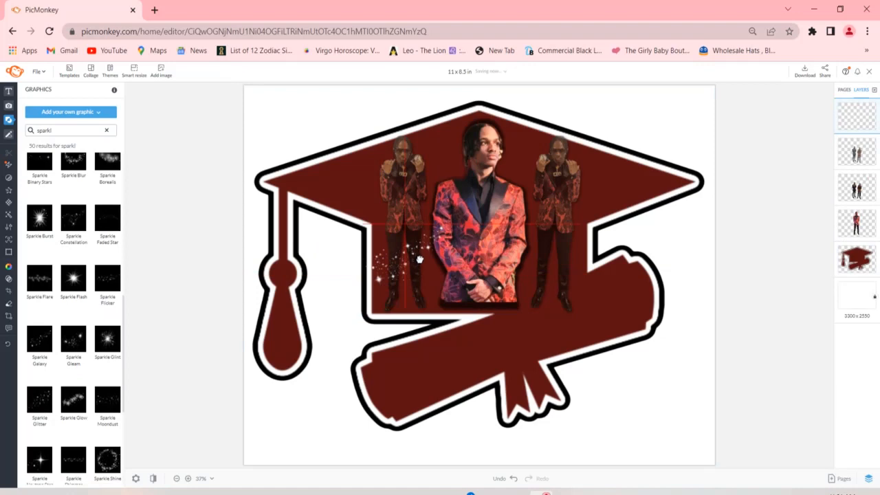
drag(419, 261, 420, 259)
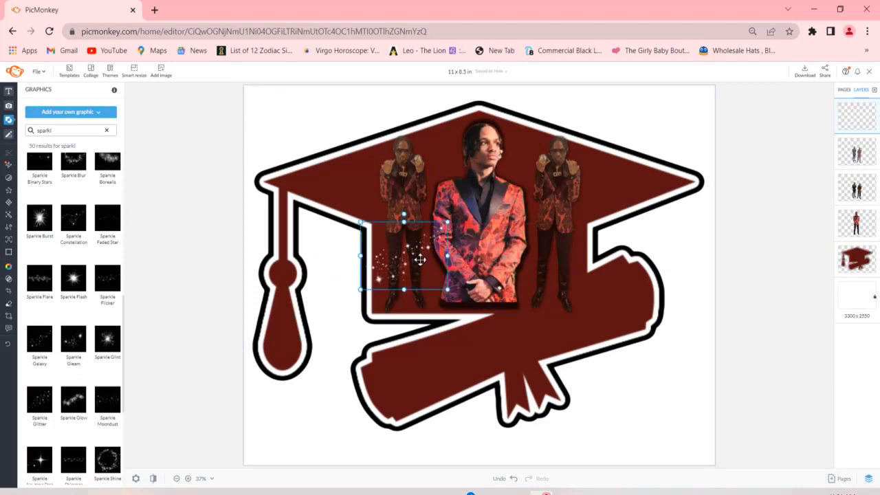
- Duplicate the sparkle graphic, flip the copy horizontally, and place it over the original full-length figure's legs
right_click(419, 259)
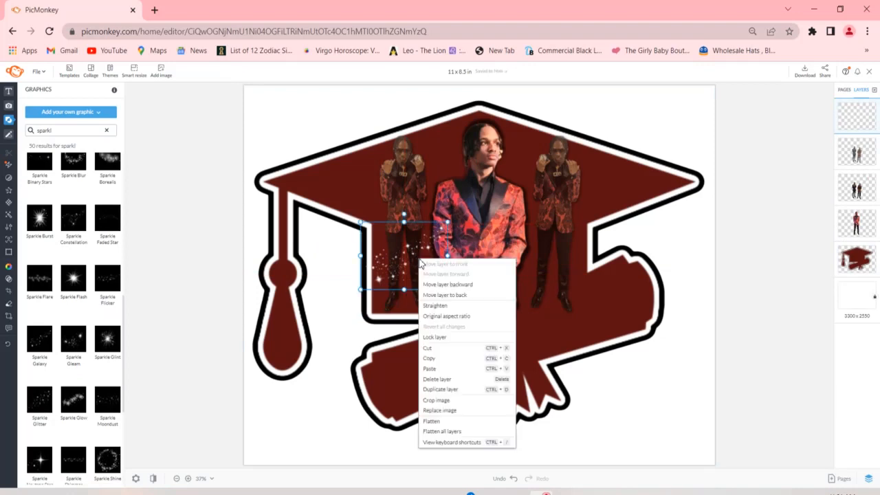
click(446, 363)
right_click(391, 244)
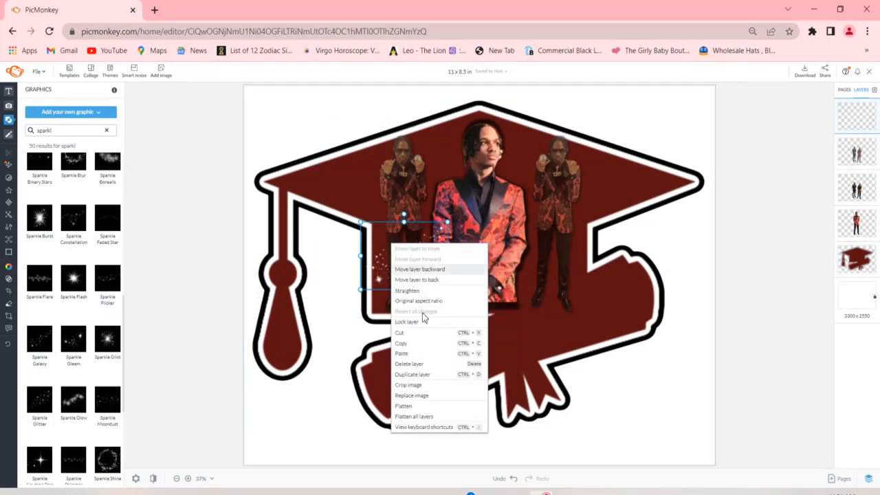
click(429, 355)
drag(454, 278, 491, 282)
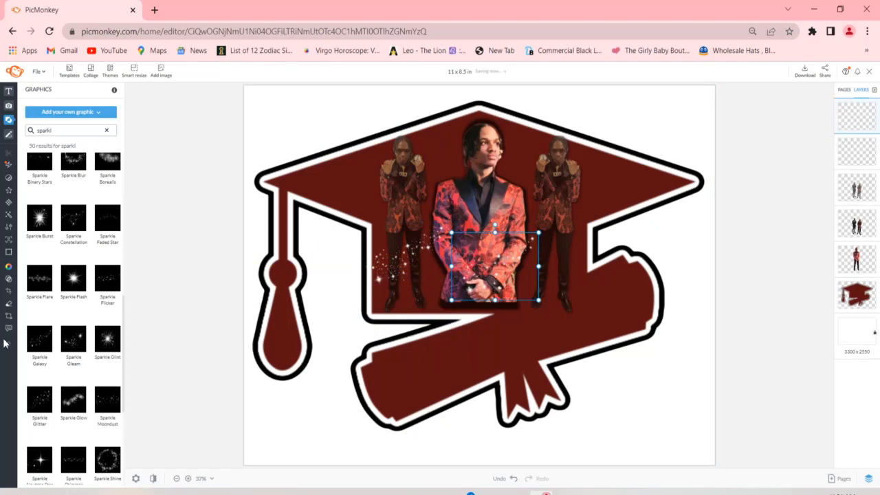
mouse_move(19, 350)
click(27, 345)
drag(489, 258, 548, 249)
click(285, 112)
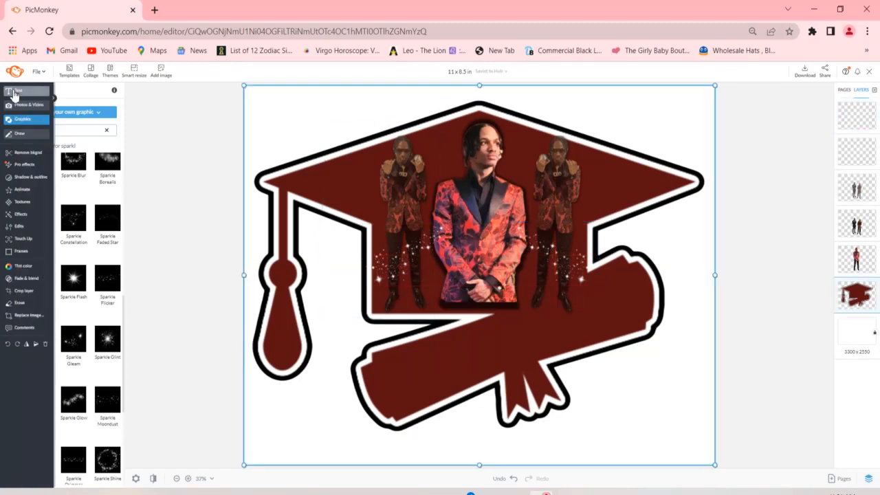
- Add a text layer reading "MR. CEO" in the Yellowtail font
click(14, 95)
click(74, 117)
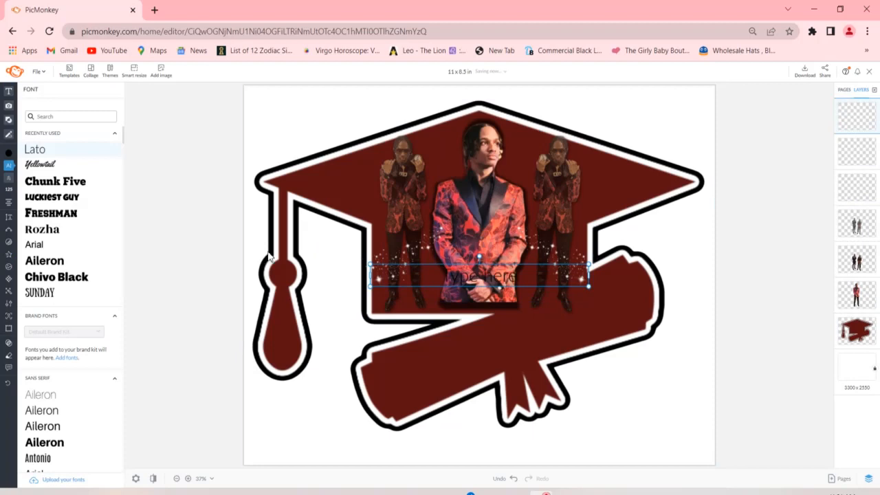
click(64, 167)
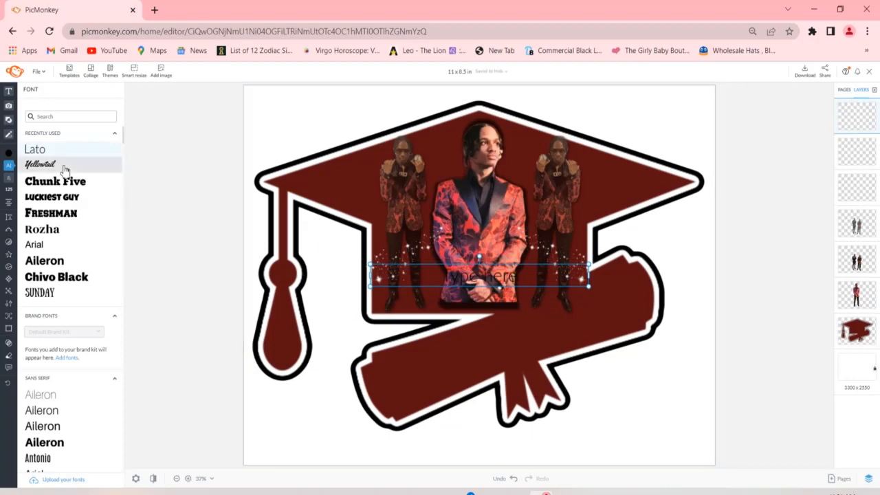
double_click(487, 277)
text(mr)
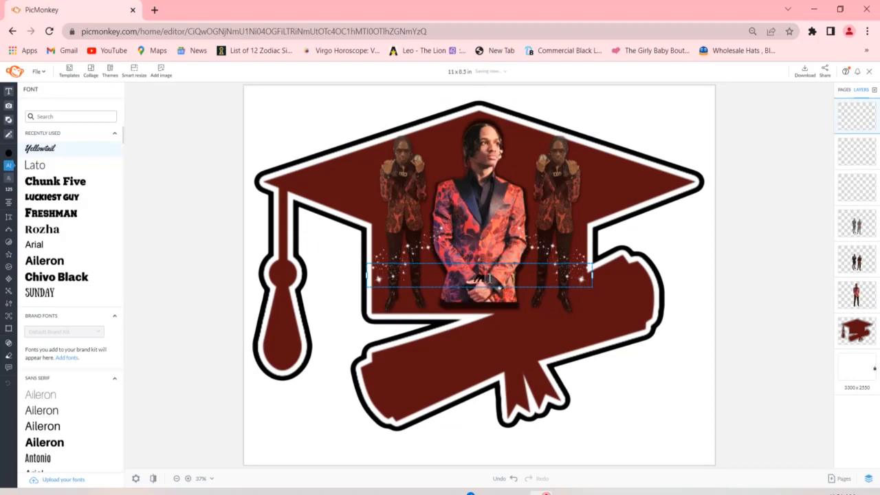
key(BackSpace)
key(BackSpace)
text(MR.)
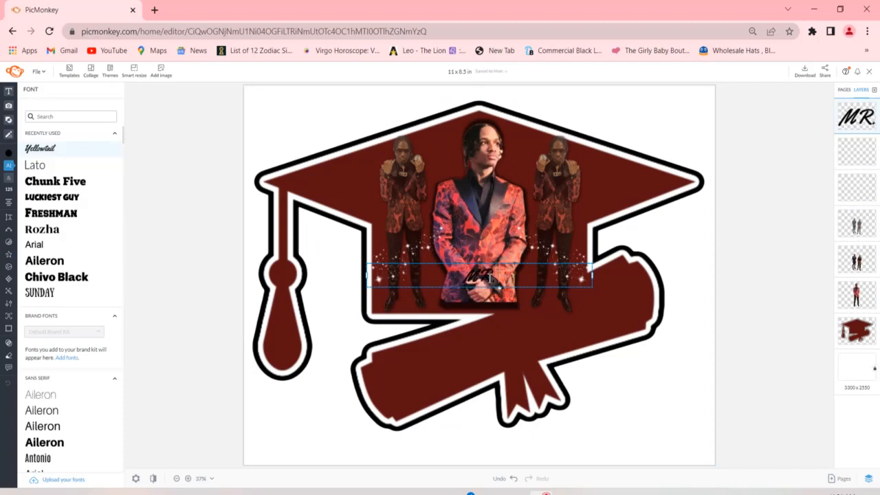
text( CEO)
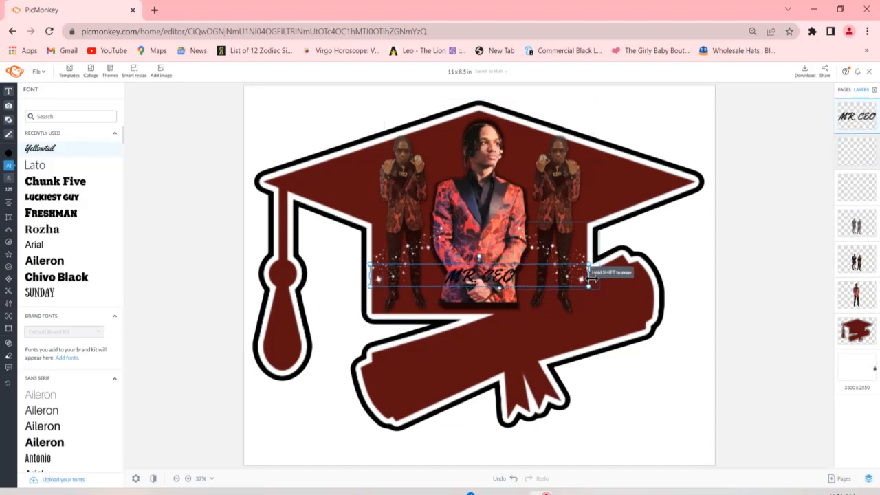
- Narrow the "MR. CEO" text box, enlarge the text, and centre it across the lower part of the large cutout
drag(590, 278, 513, 274)
drag(412, 263, 299, 226)
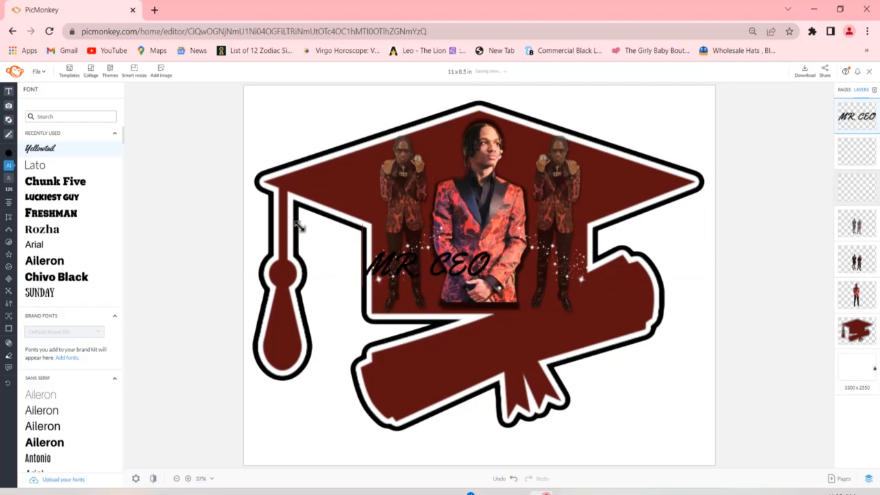
drag(407, 268, 462, 264)
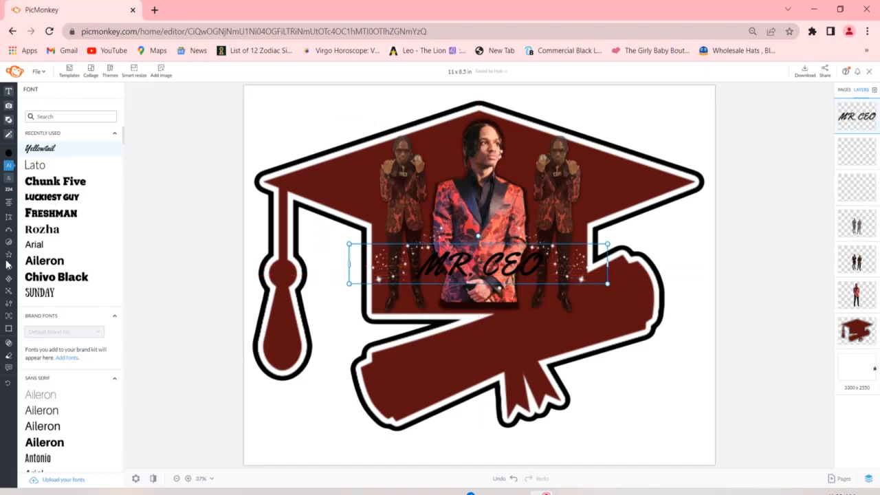
- Apply the silver Glitter texture to the "MR. CEO" text with the fade set to 0%
mouse_move(16, 283)
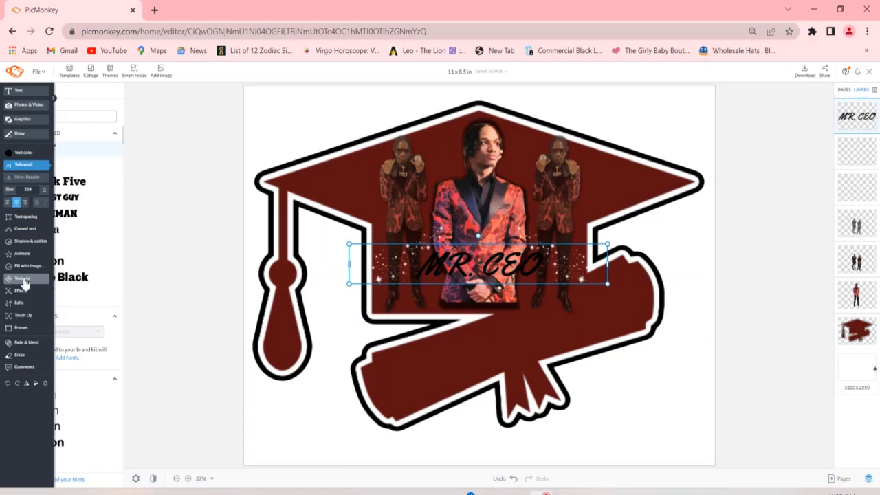
click(24, 282)
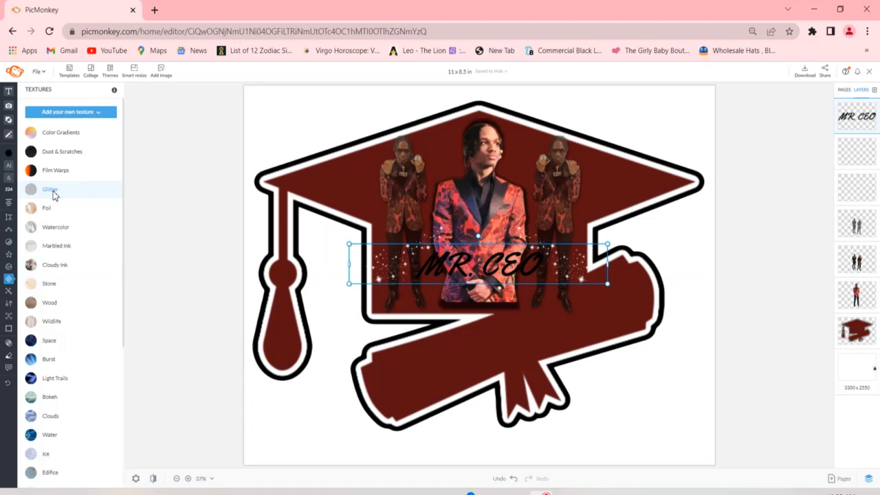
click(49, 190)
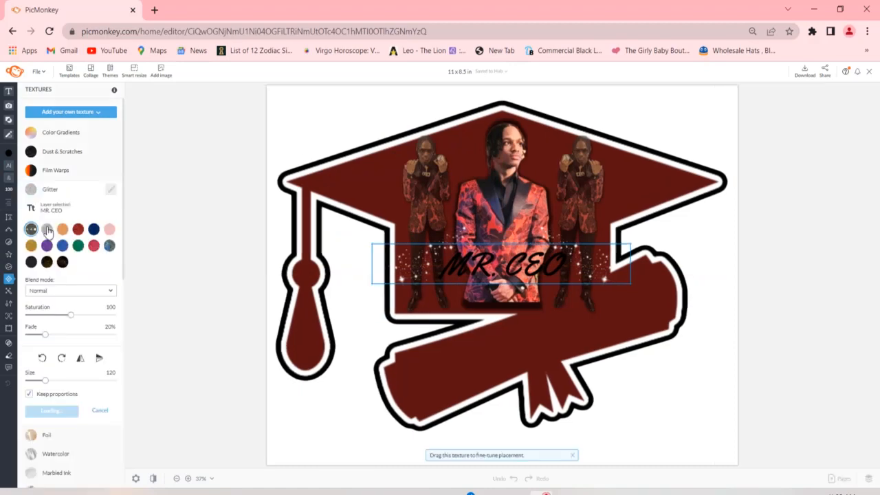
click(47, 230)
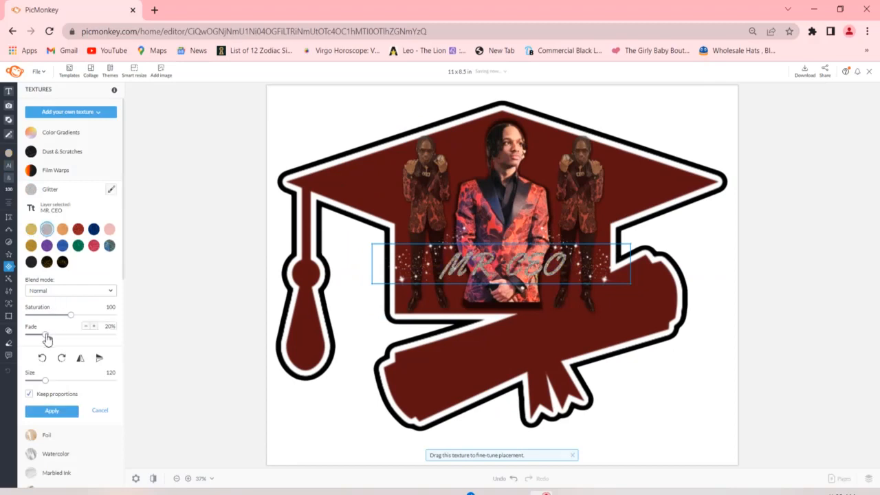
drag(46, 337, 26, 334)
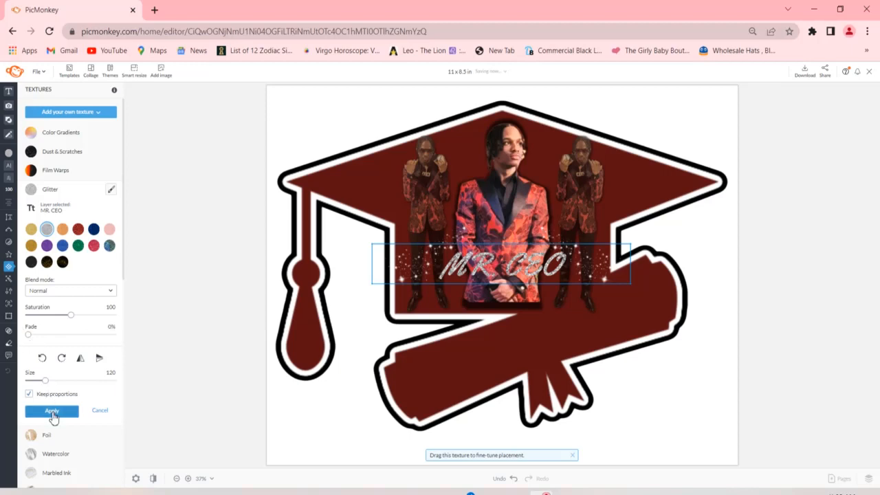
click(52, 412)
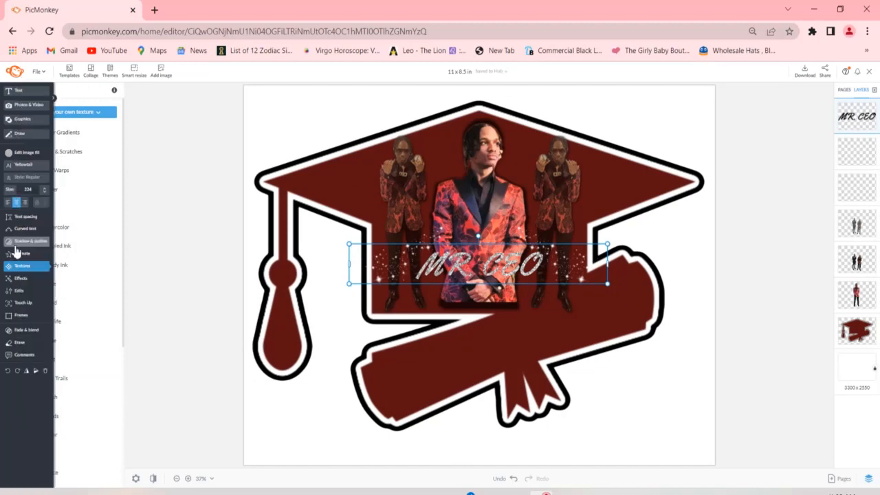
- Add a black (#000000) outline and a drop shadow to the "MR. CEO" text
click(26, 244)
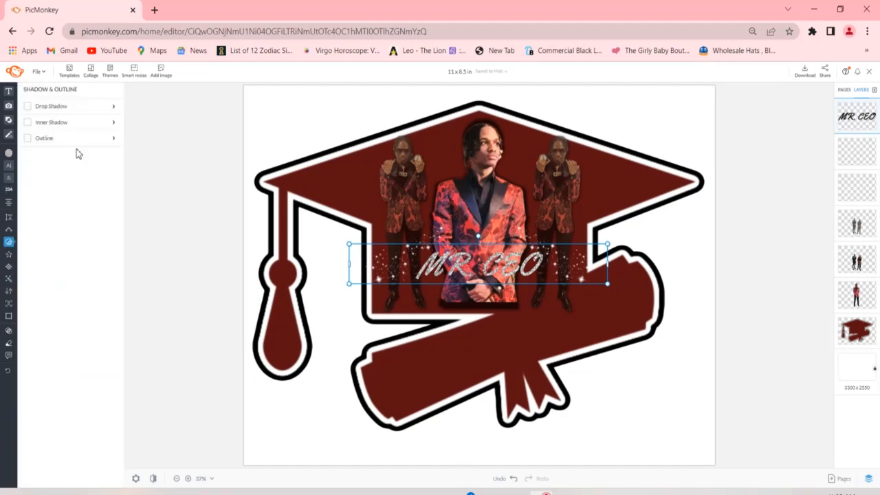
click(94, 146)
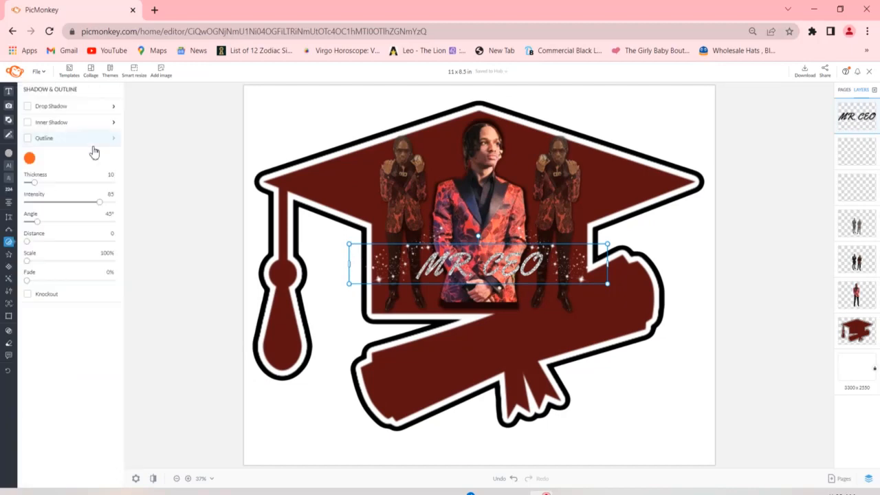
click(34, 163)
click(131, 342)
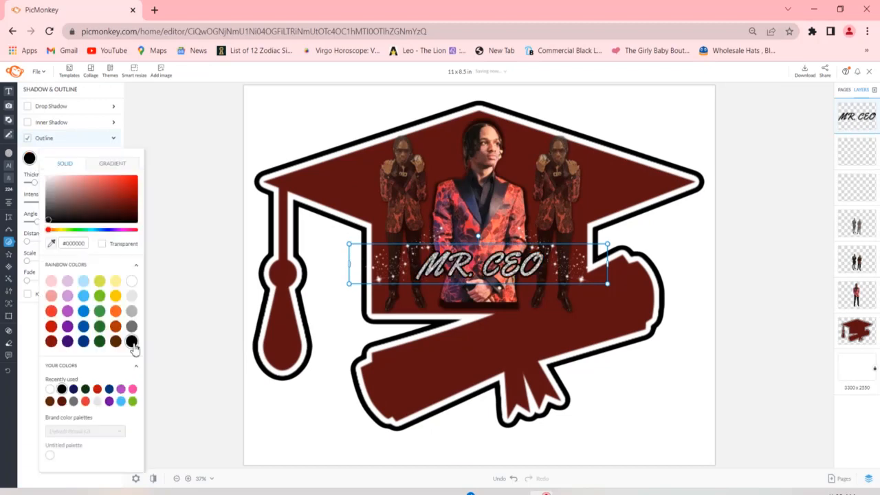
click(158, 328)
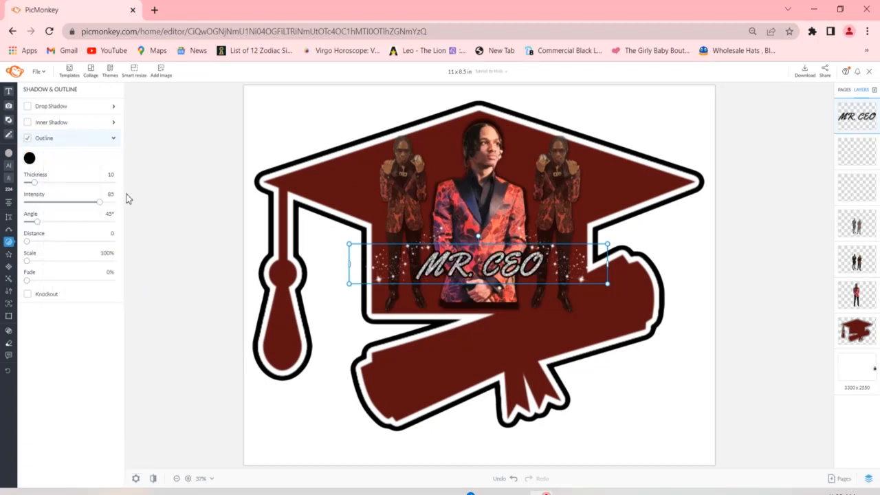
click(28, 108)
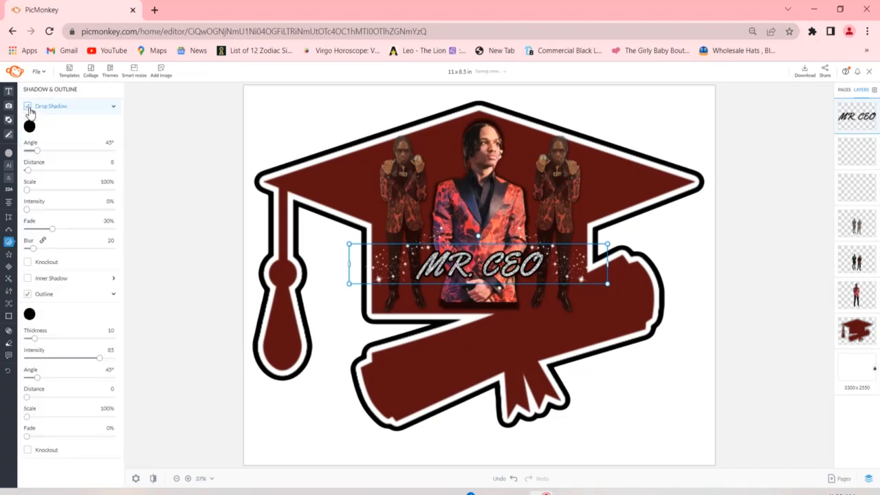
click(312, 323)
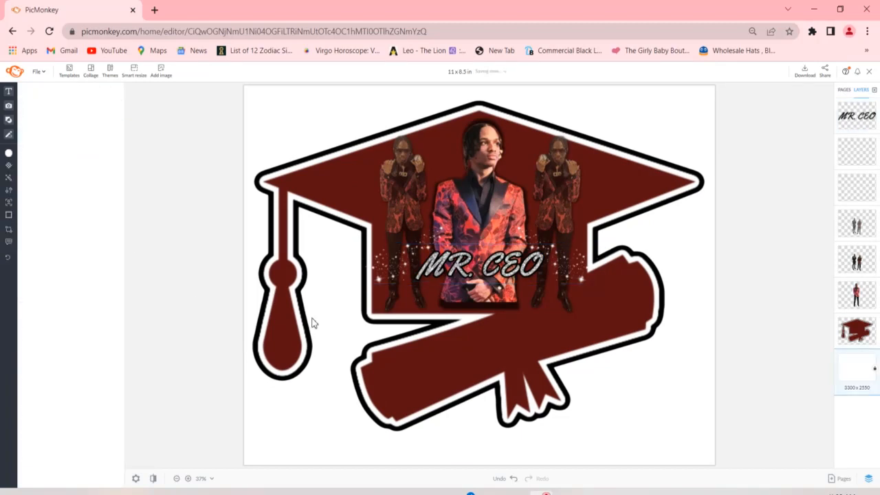
- Enlarge the "MR. CEO" text slightly to size 247 and recentre it across the lower part of the large cutout
click(452, 277)
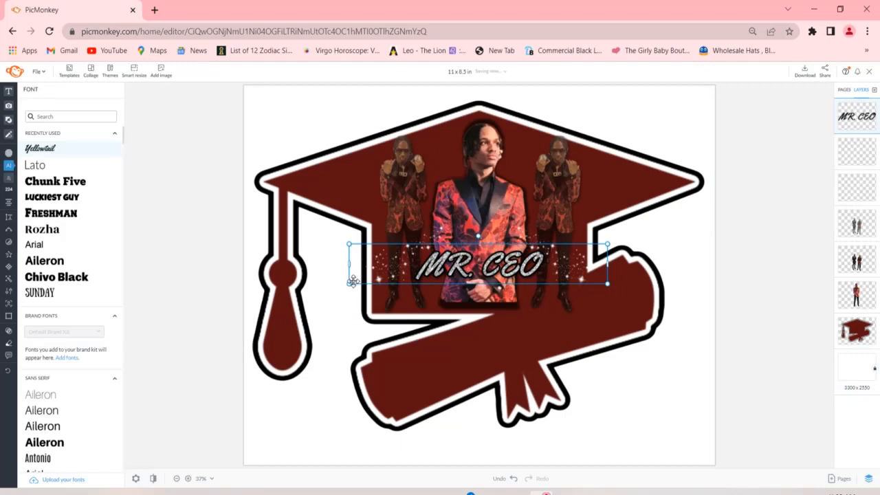
drag(349, 282, 325, 314)
drag(498, 270, 514, 270)
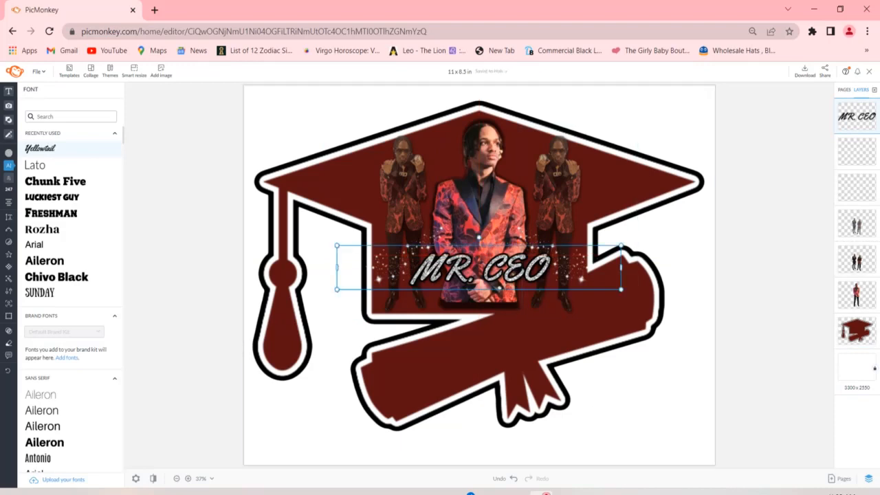
click(385, 345)
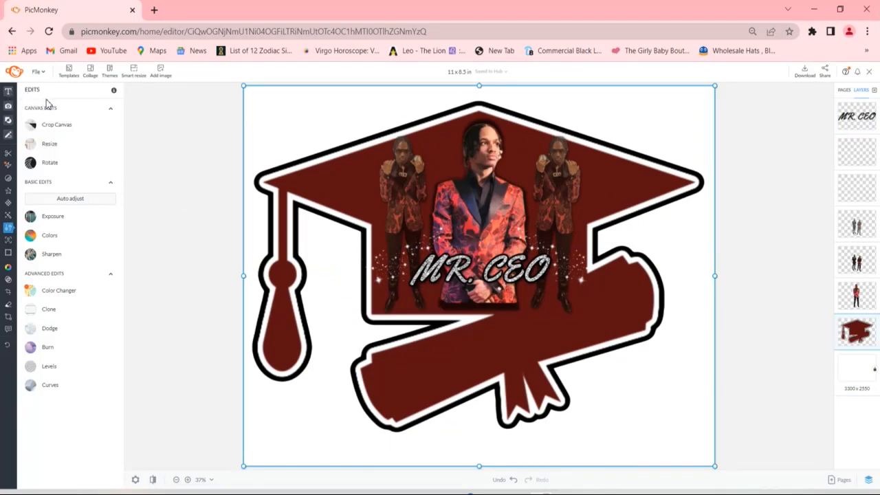
- Add a text layer in the Freshman font over the diploma scroll and clear its placeholder text
click(9, 92)
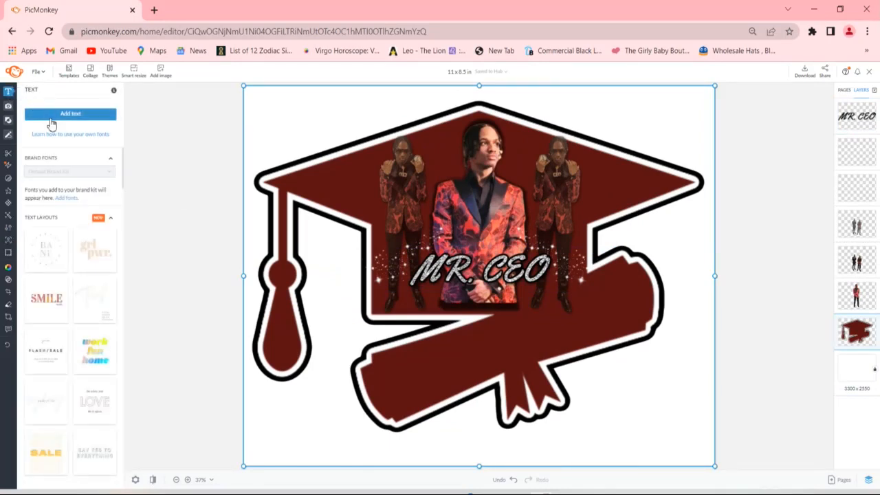
click(58, 118)
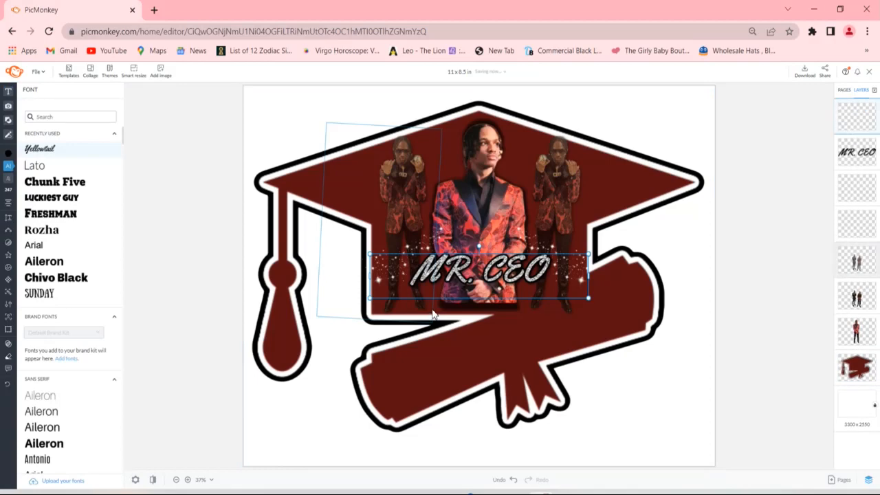
drag(448, 289, 449, 351)
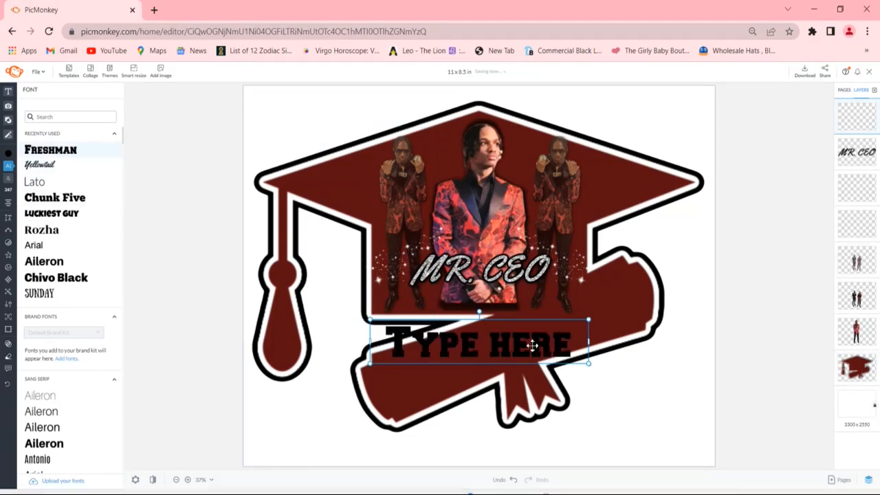
double_click(558, 336)
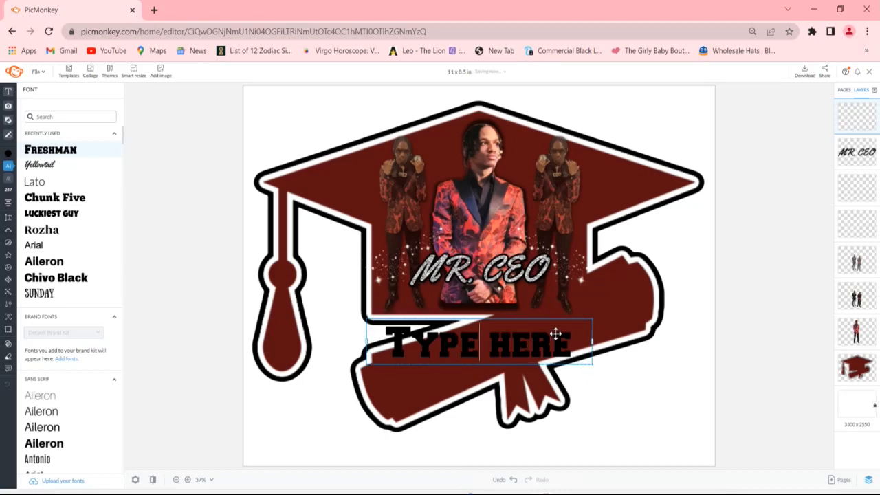
key(BackSpace)
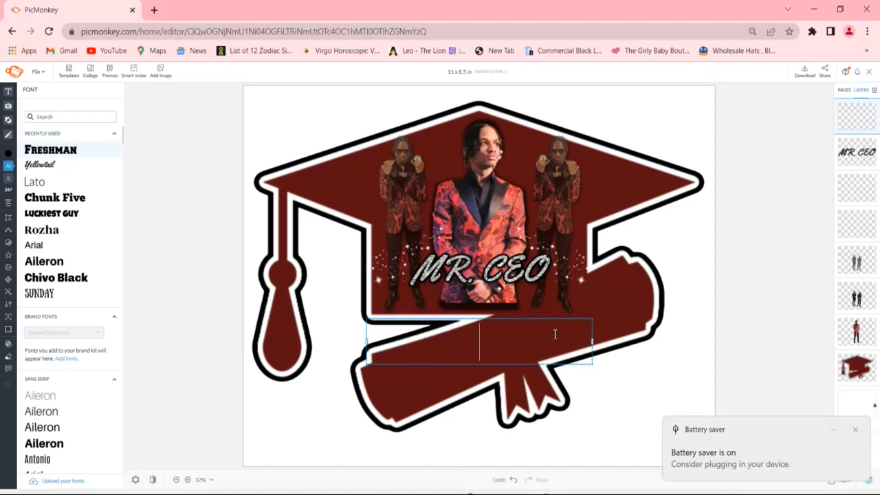
- Raise the display brightness to maximum and dismiss the battery saver notification
key(XF86MonBrightnessDown)
key(XF86MonBrightnessUp)
key(XF86MonBrightnessUp)
key(XF86MonBrightnessUp)
key(XF86MonBrightnessUp)
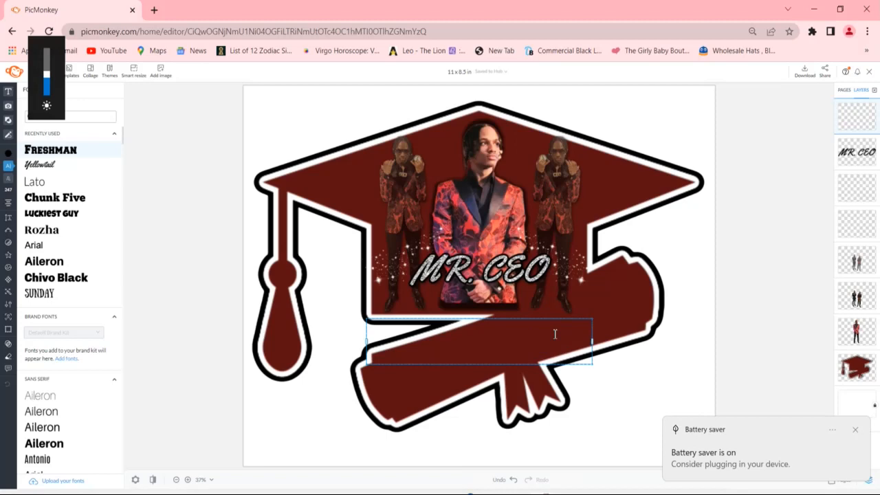
key(XF86MonBrightnessUp)
key(XF86MonBrightnessUp)
key(XF86MonBrightnessUp)
click(858, 430)
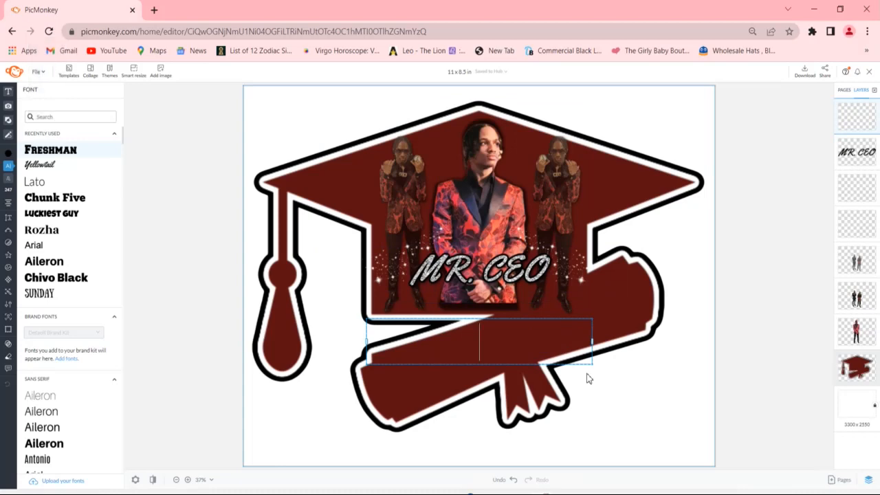
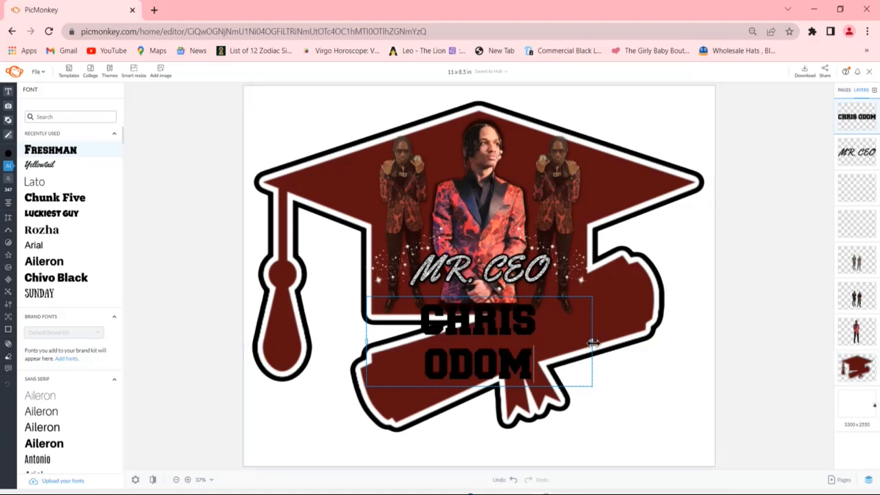
- Enter the graduate's full name in capitals in the empty text box and widen the box to the right
drag(592, 342, 653, 343)
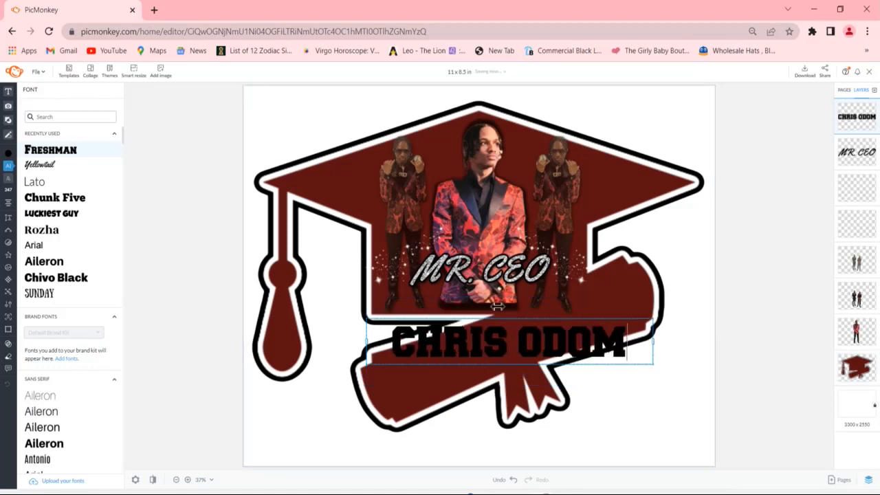
- Apply the silver Glitter texture to the graduate's name with the fade set to 0%
click(10, 279)
click(51, 191)
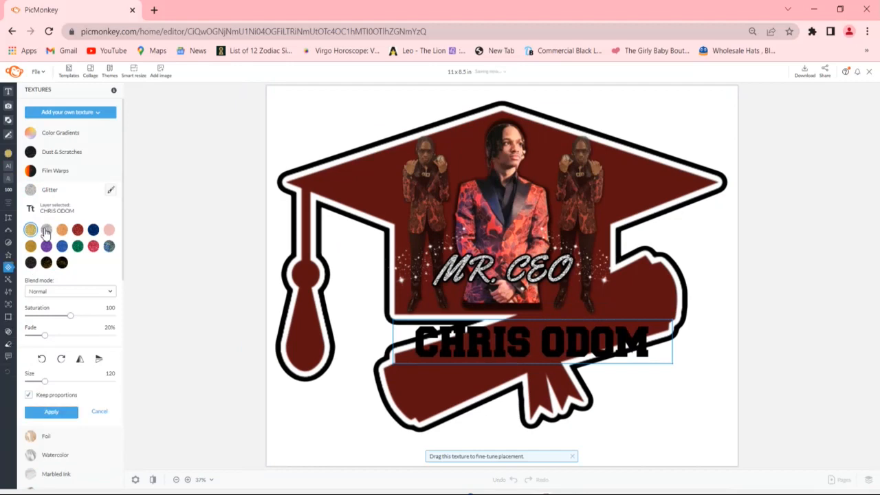
click(45, 231)
drag(44, 334, 27, 335)
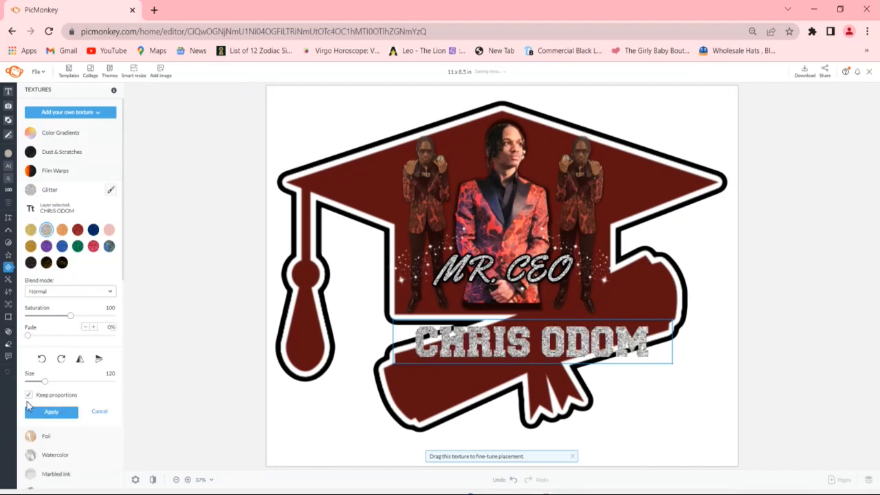
click(51, 411)
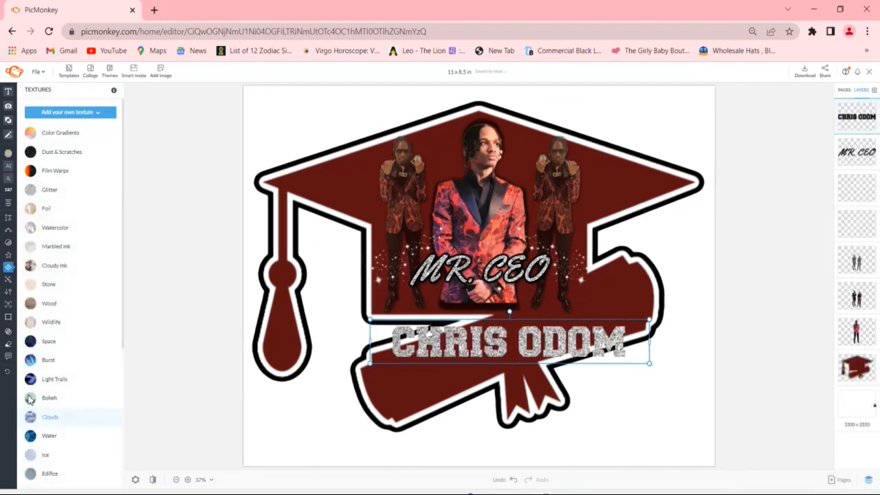
- Add a drop shadow to the graduate's name text
click(24, 245)
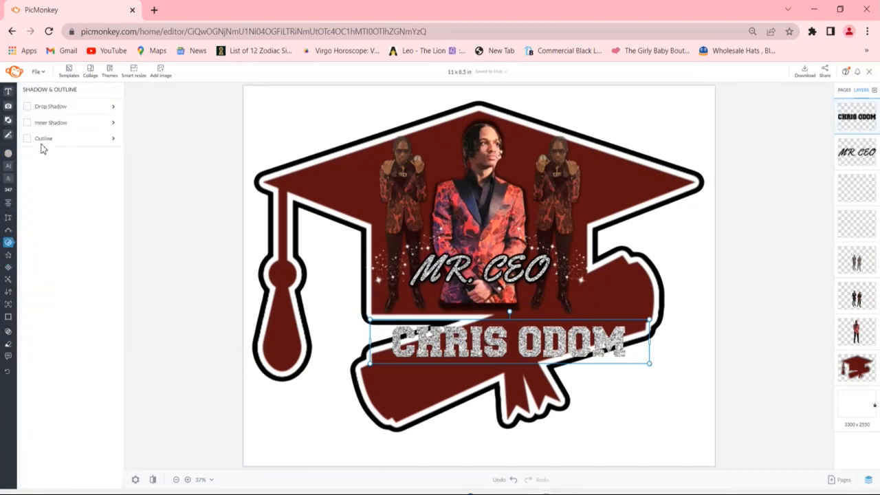
click(38, 110)
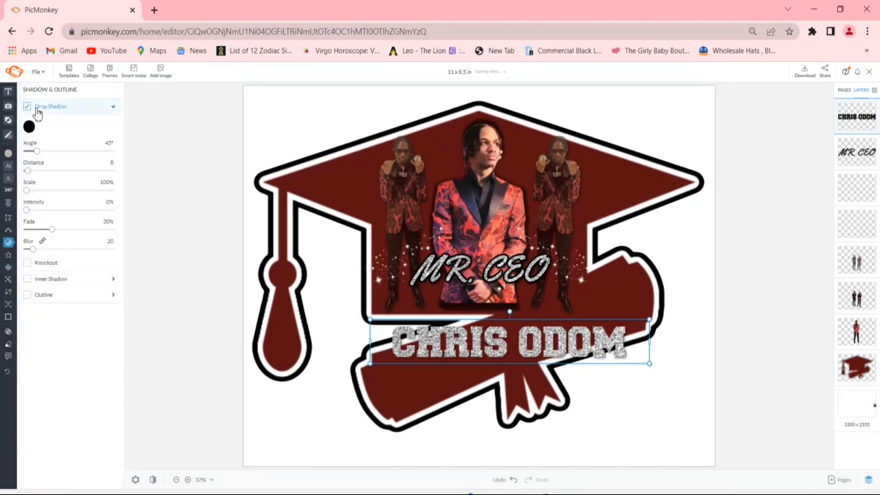
click(108, 112)
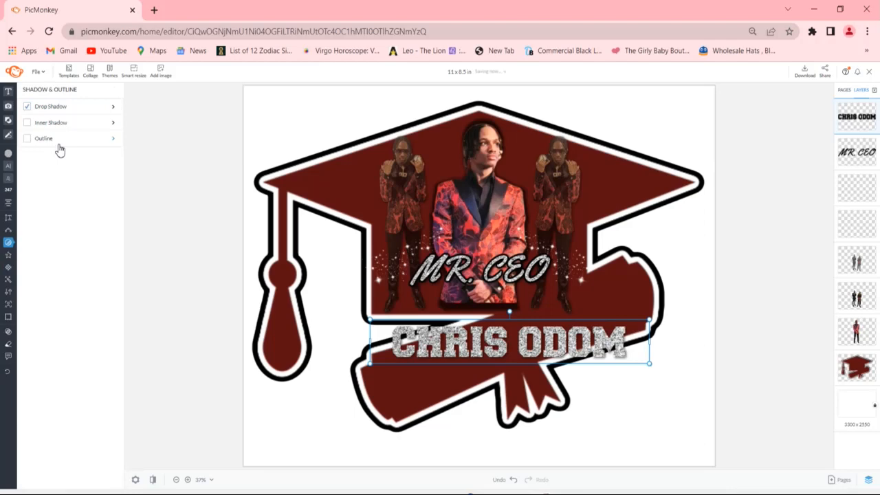
- Add a black (#000000) outline with a thickness of 15 to the graduate's name text
click(47, 139)
click(29, 158)
click(130, 341)
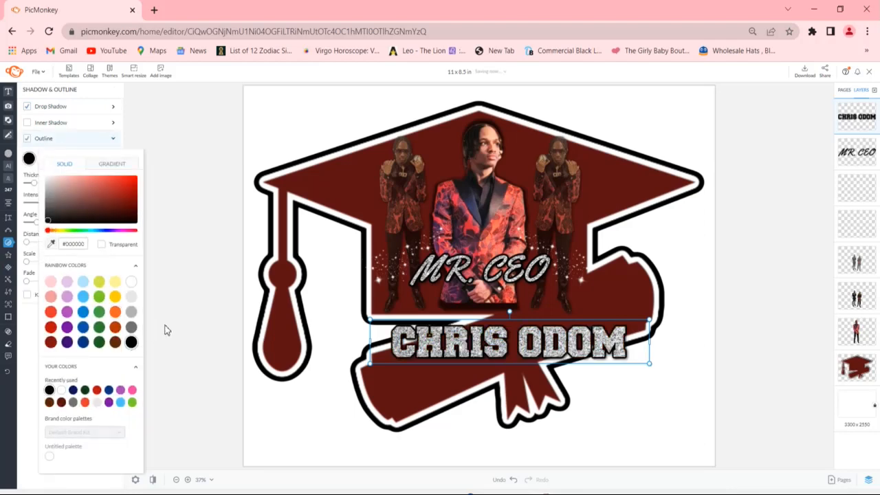
click(139, 222)
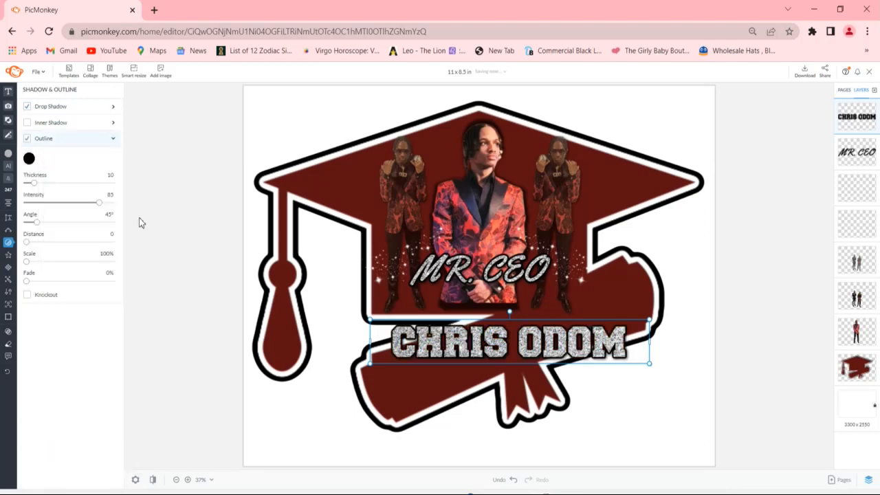
click(94, 176)
click(93, 176)
click(93, 176)
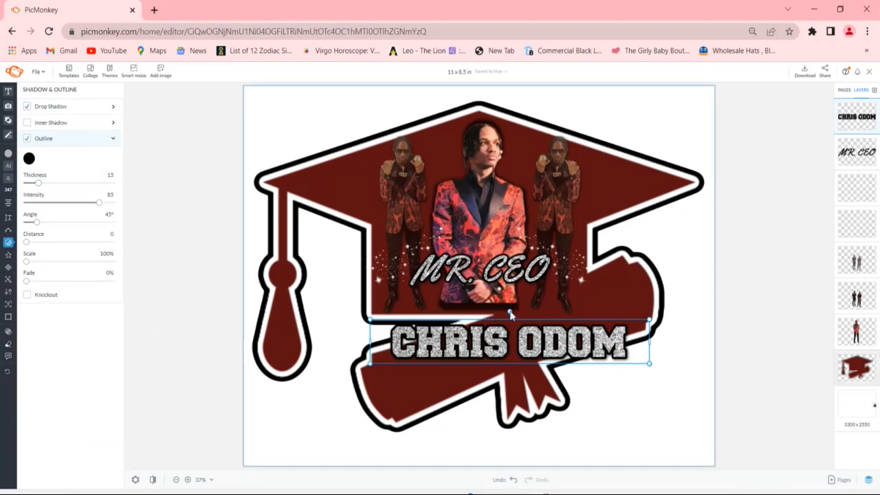
- Rotate the graduate's name to about -19°, enlarge it slightly and centre it along the diploma scroll
drag(510, 312, 498, 310)
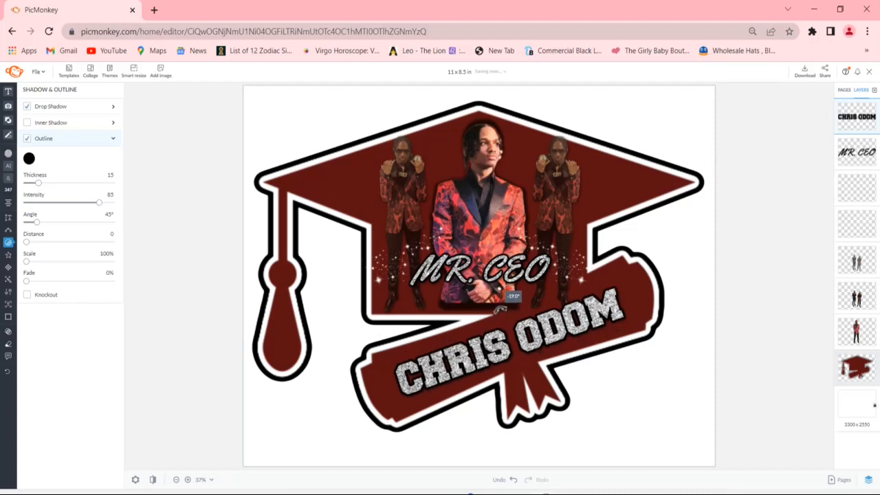
drag(499, 310, 498, 311)
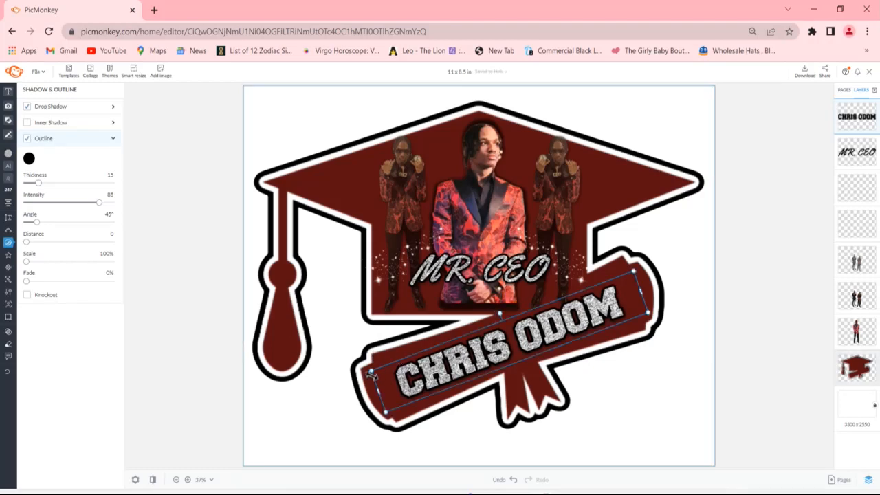
click(332, 376)
drag(333, 377, 333, 376)
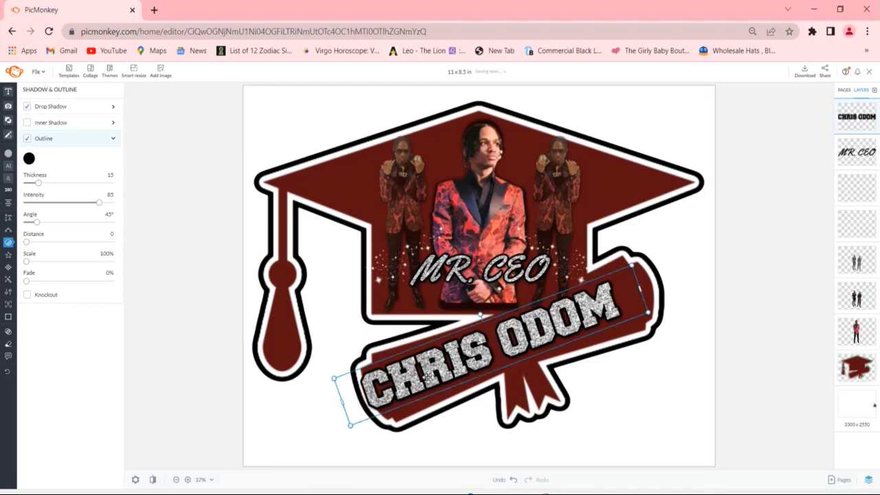
mouse_move(445, 377)
mouse_down()
mouse_move(453, 378)
mouse_move(447, 374)
mouse_up()
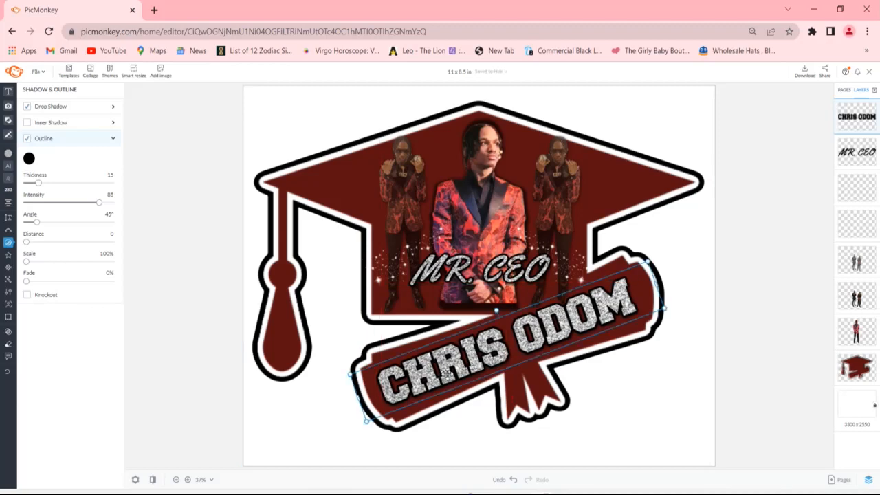
- Move both sparkle graphics slightly up and inward beside the central figure
click(403, 240)
drag(404, 242, 404, 227)
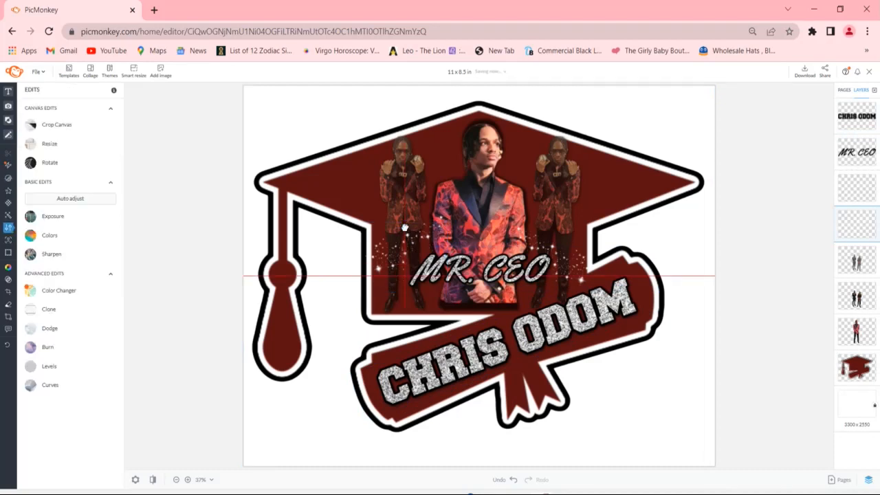
drag(410, 226, 411, 226)
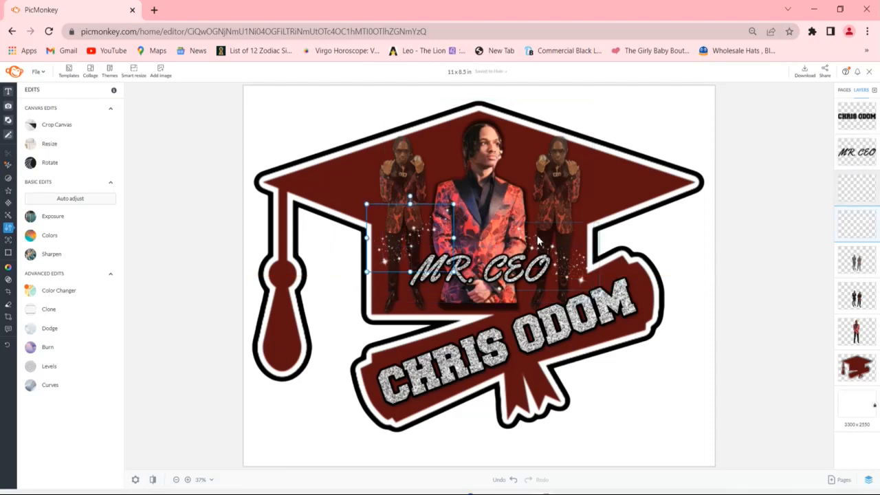
click(550, 237)
drag(572, 238, 566, 222)
- Deselect the design's elements and open the download options for the finished transfer
click(650, 364)
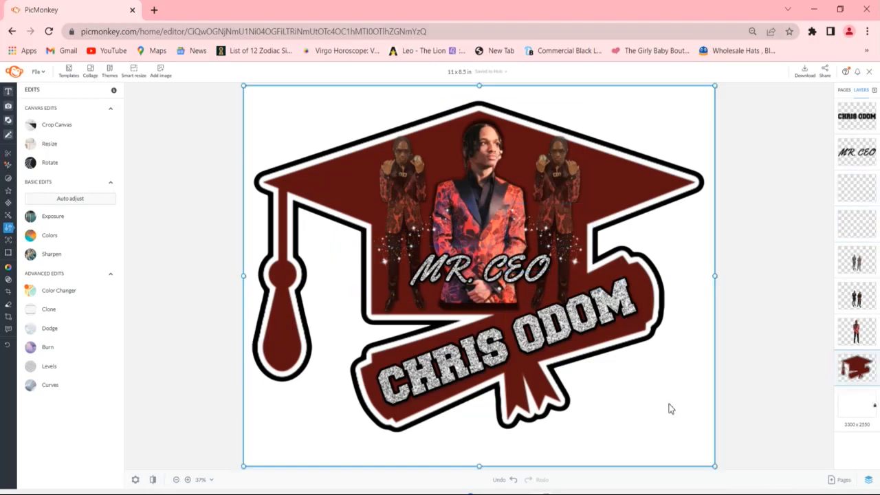
click(748, 391)
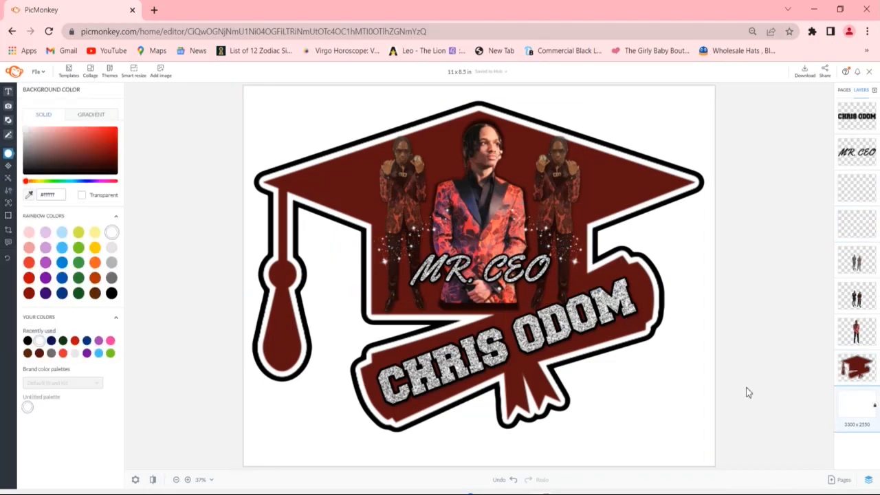
click(806, 76)
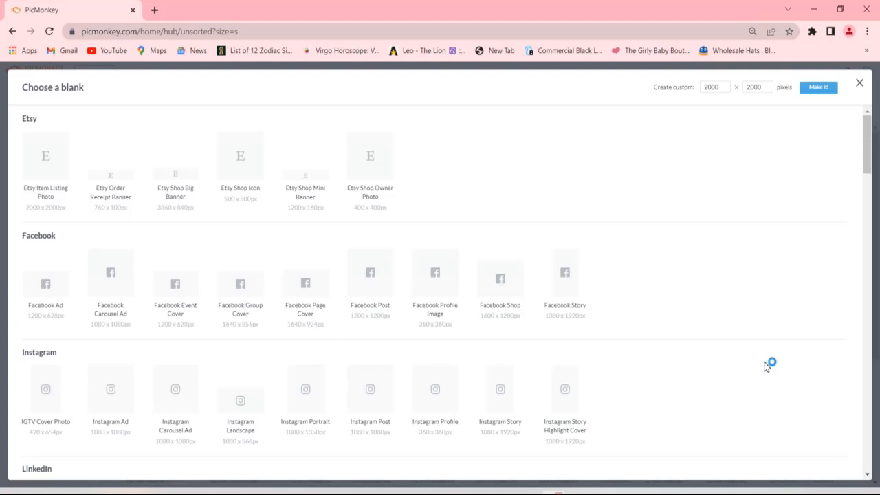
- Create a new blank canvas in the 11 x 8.5 in print size
scroll(766, 366, down, 15)
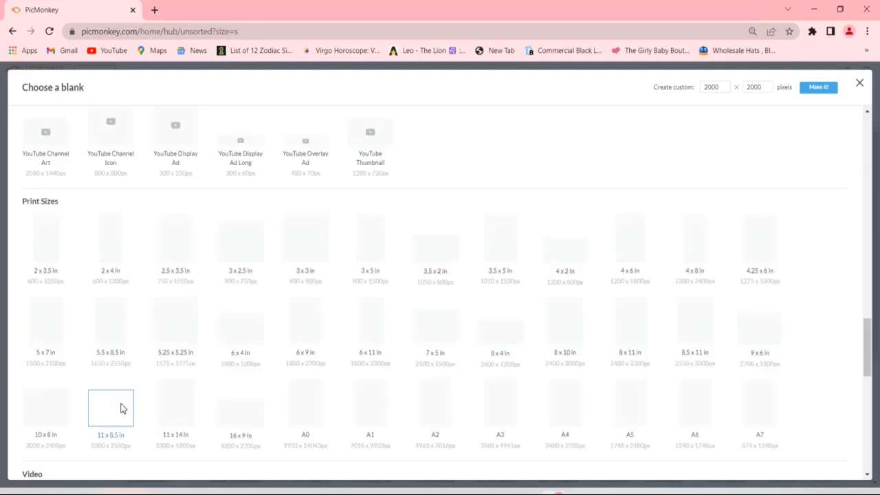
click(111, 408)
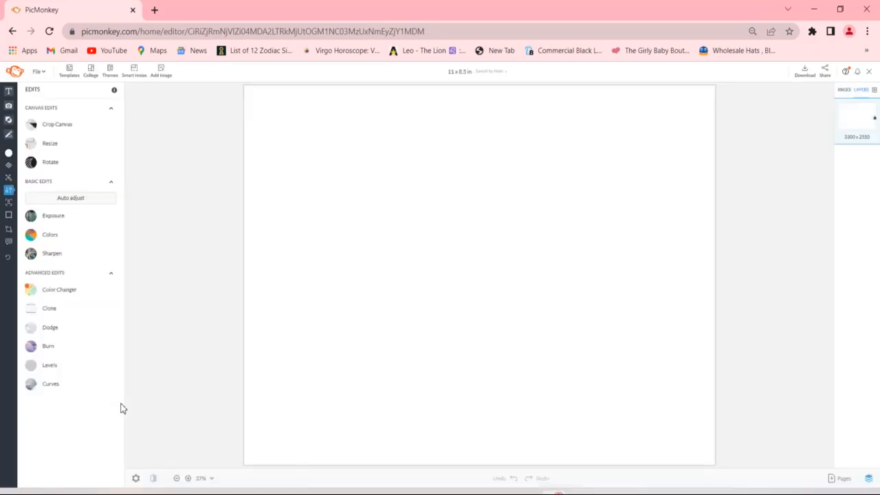
- Upload the MAROON CAP PNG image from the computer's Pictures > TSHIRT TRANSFERS folder
click(158, 76)
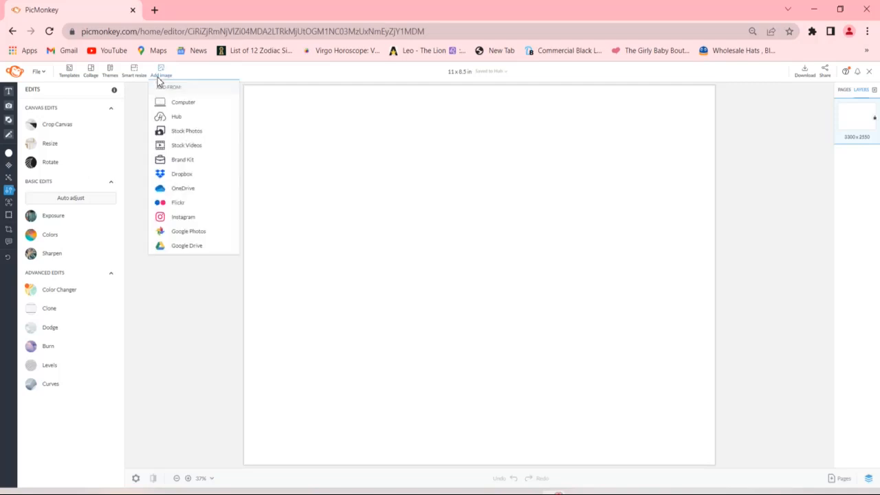
click(169, 107)
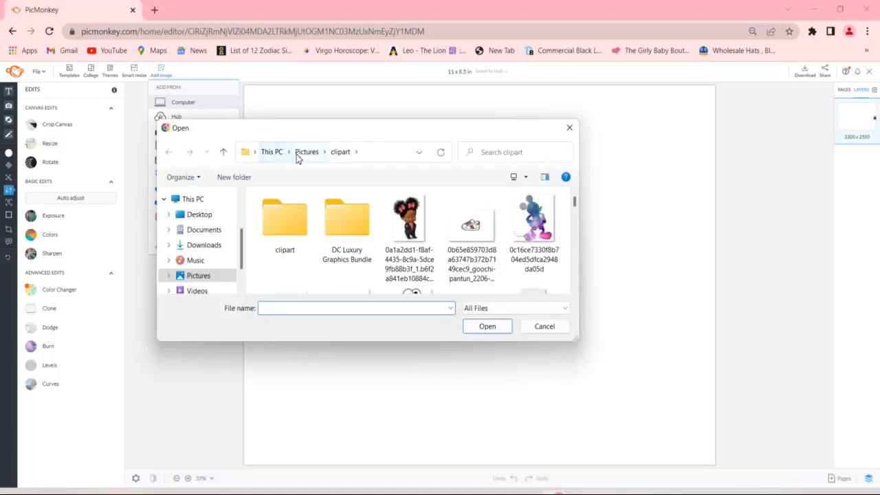
click(307, 152)
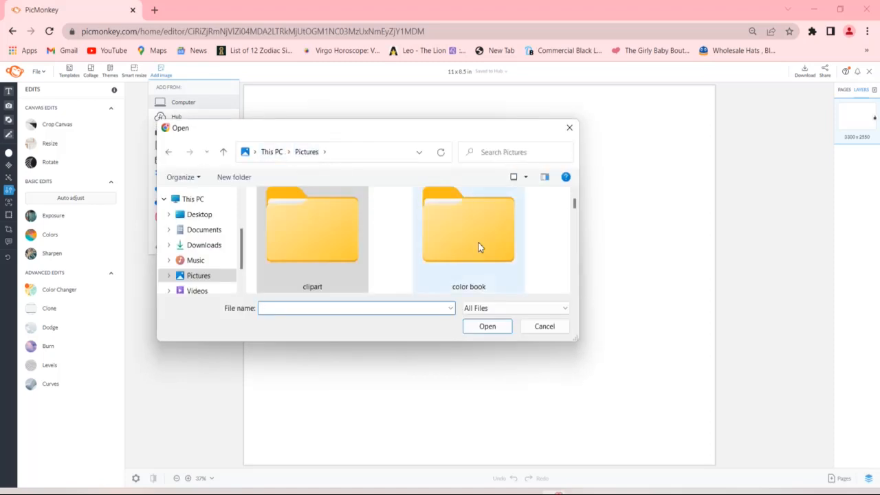
click(575, 290)
click(575, 290)
click(574, 290)
click(574, 290)
click(574, 290)
click(574, 290)
click(574, 290)
click(574, 290)
click(574, 290)
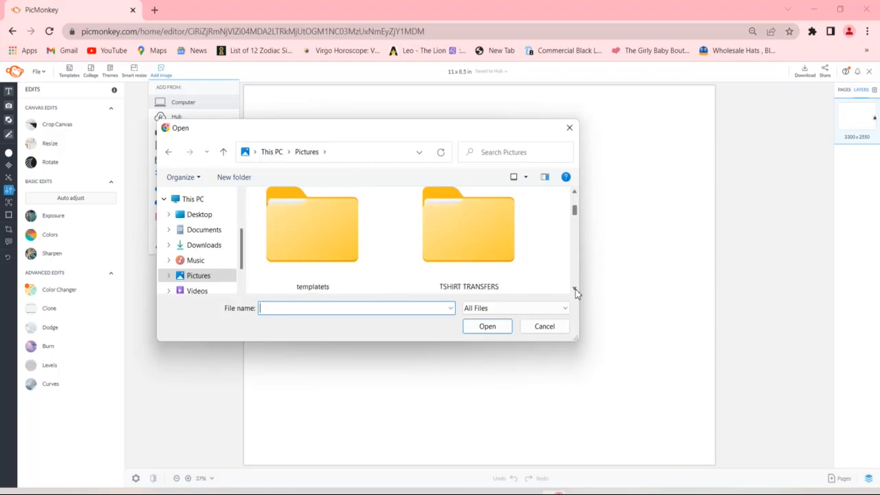
double_click(456, 205)
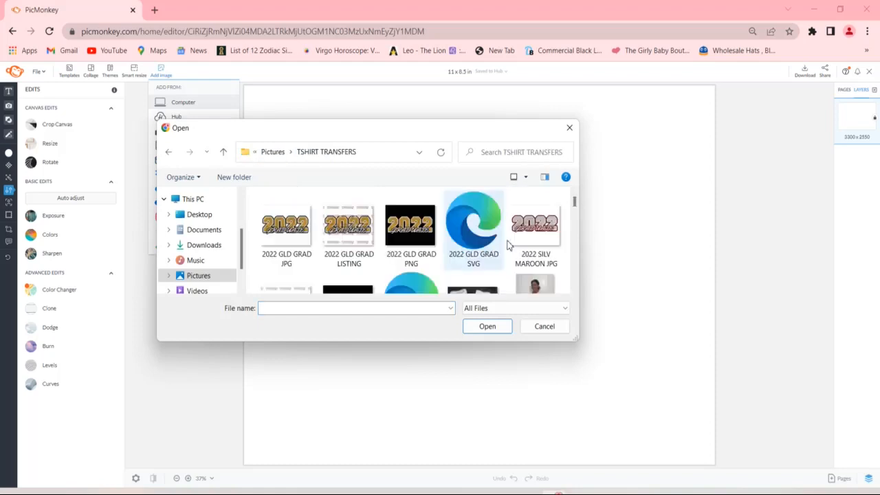
click(574, 290)
click(574, 290)
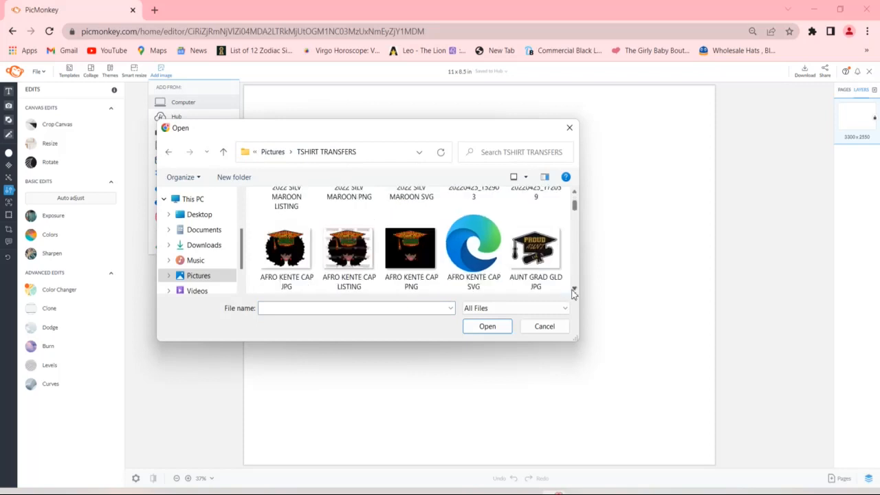
click(575, 290)
click(574, 290)
click(574, 290)
drag(573, 290, 573, 290)
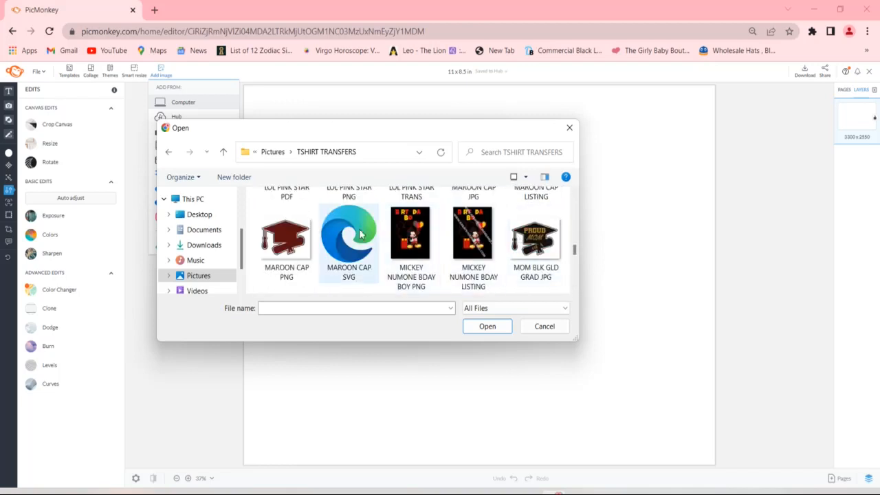
double_click(301, 231)
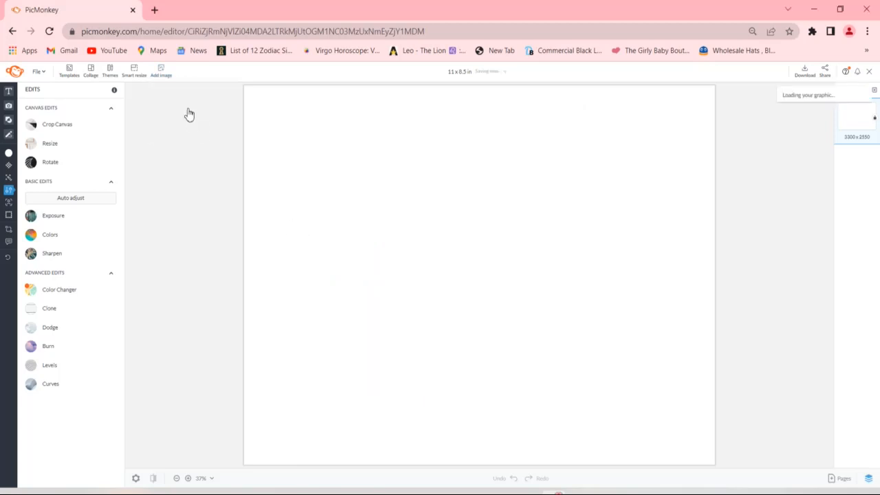
- Upload the 2022 SILV MAROON JPG image from the TSHIRT TRANSFERS folder
click(161, 73)
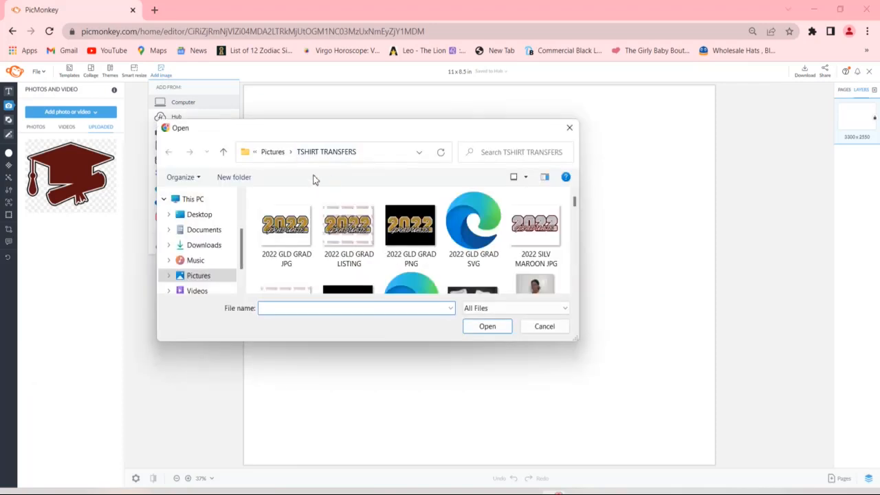
click(272, 152)
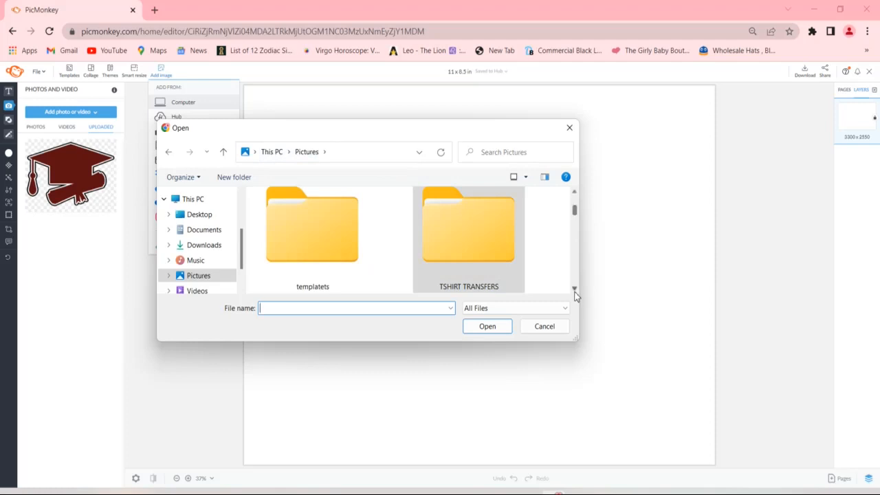
double_click(487, 261)
click(535, 230)
double_click(535, 231)
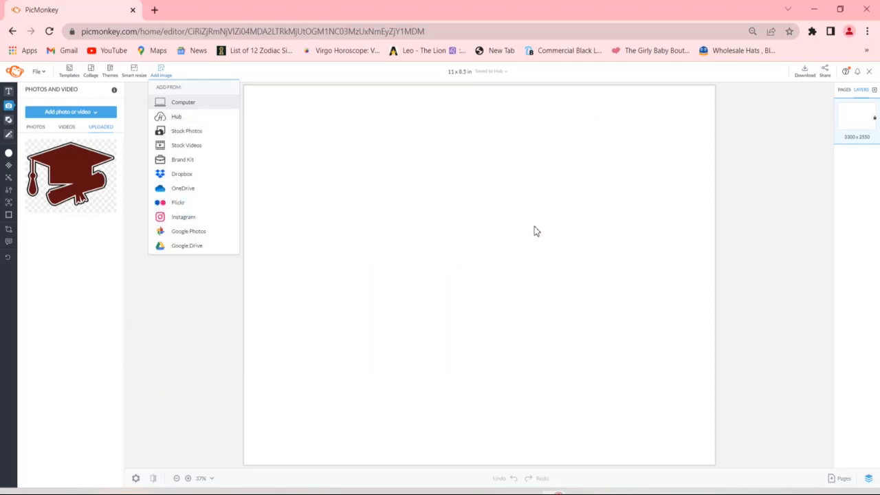
- Upload the black leaping lion image (imgbin-detroit-lions-nfl) from the computer's Pictures > FANS folder
click(158, 76)
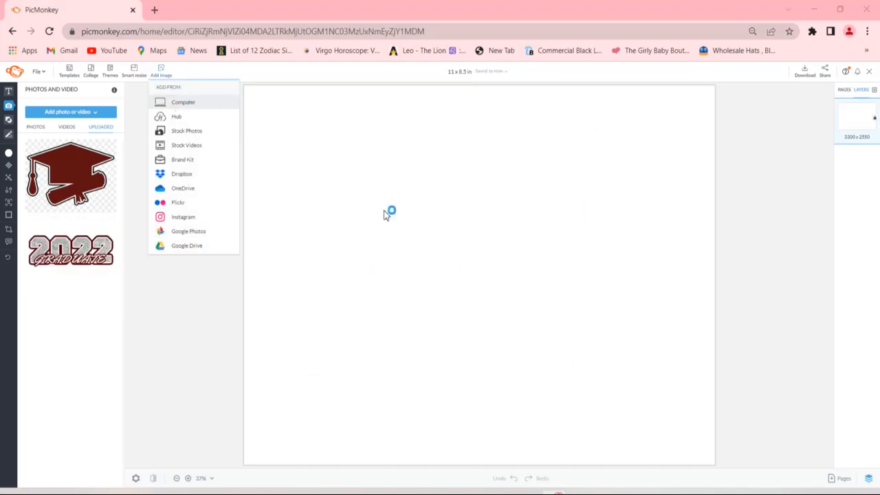
click(281, 152)
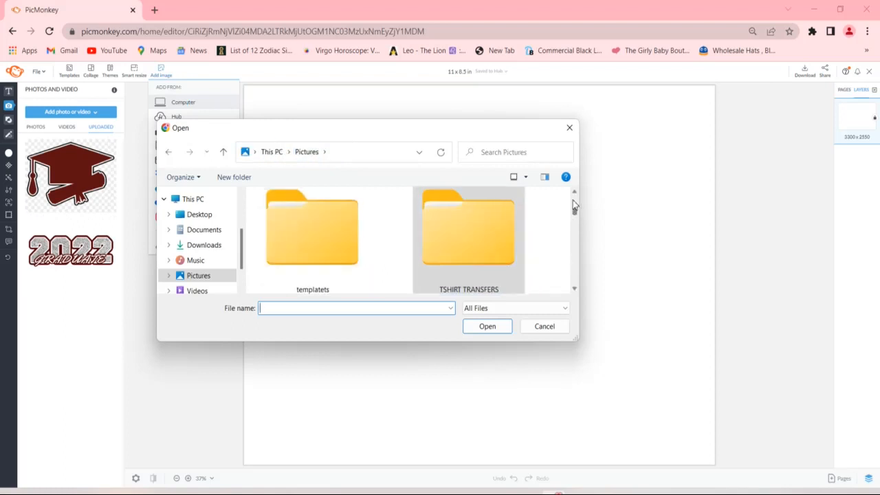
scroll(573, 201, up, 6)
scroll(573, 204, up, 10)
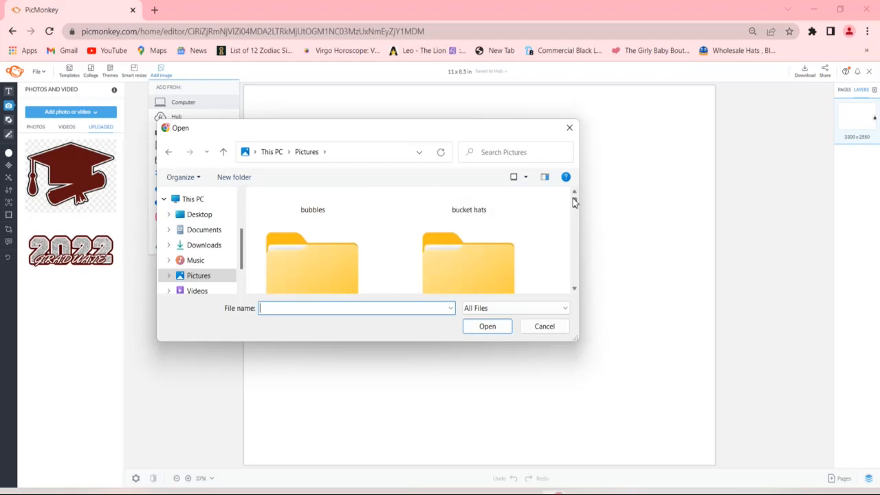
click(575, 290)
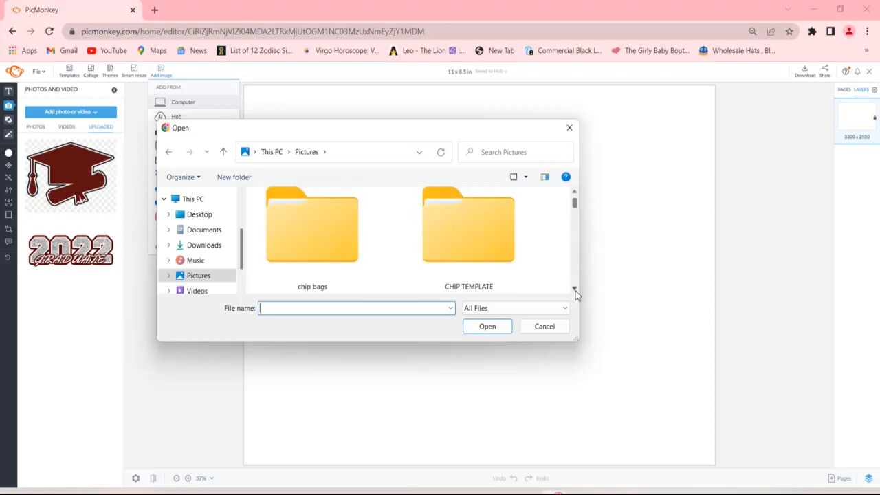
click(575, 291)
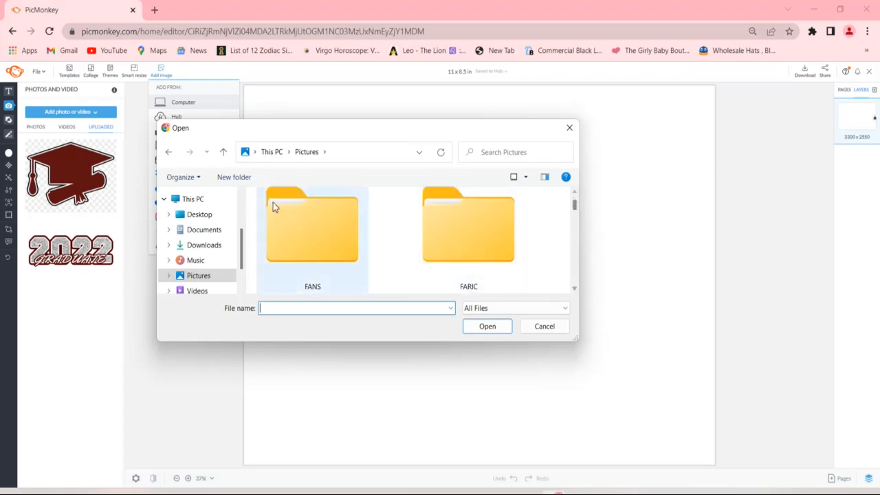
double_click(273, 202)
click(575, 291)
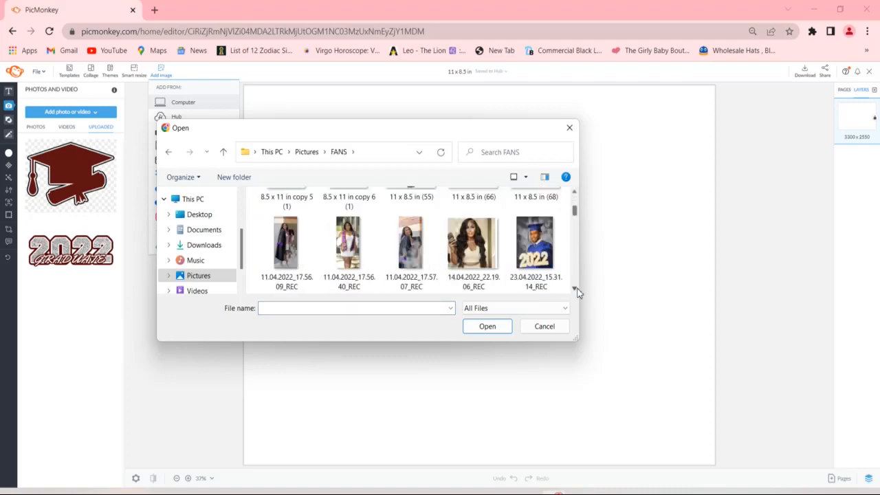
click(575, 291)
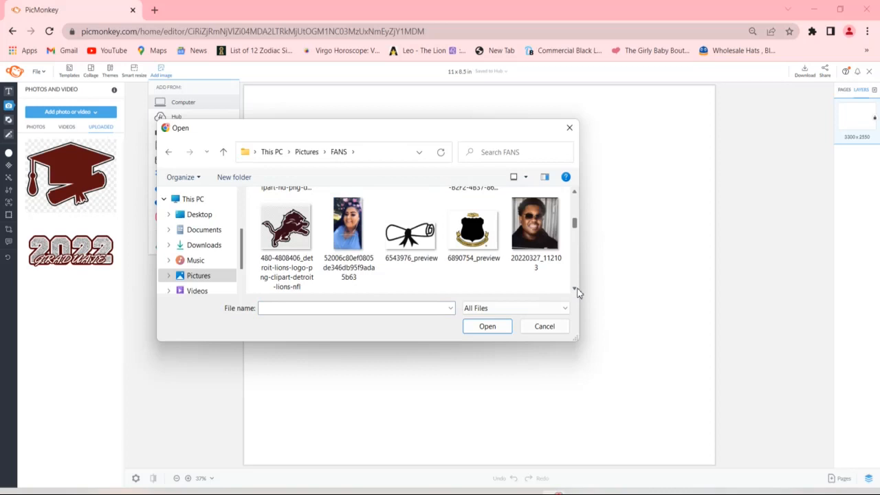
click(575, 290)
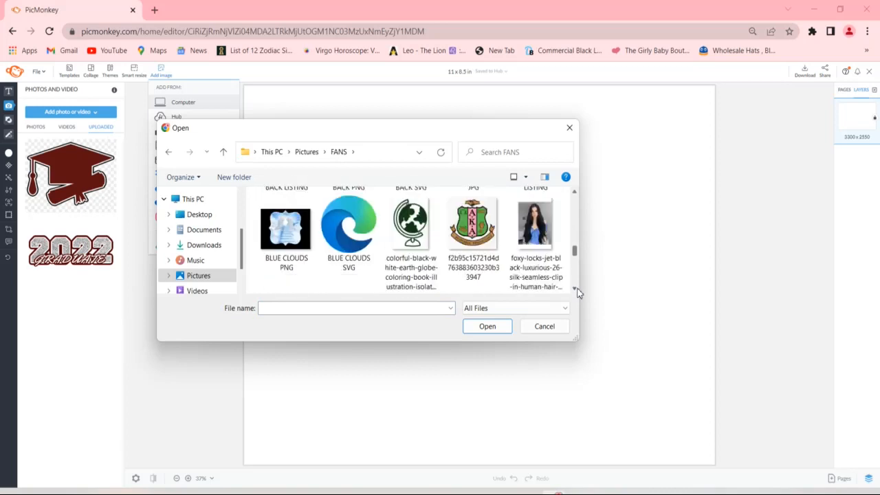
click(575, 289)
click(575, 289)
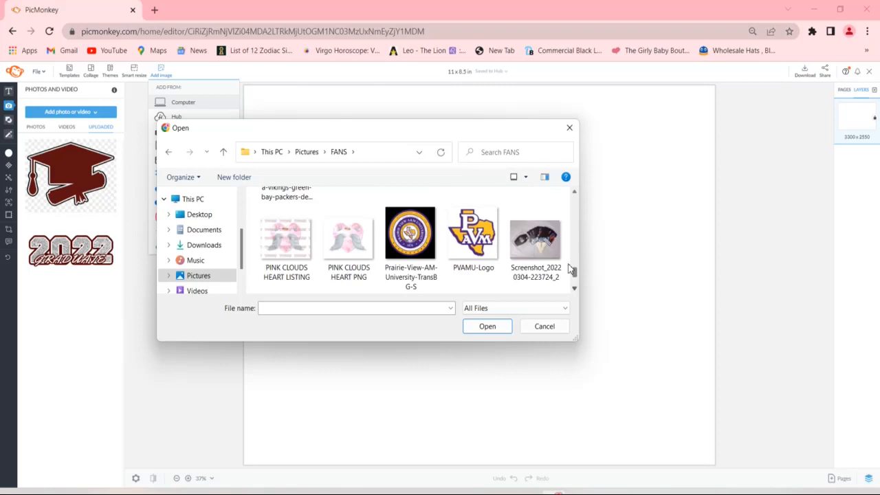
click(575, 194)
click(296, 220)
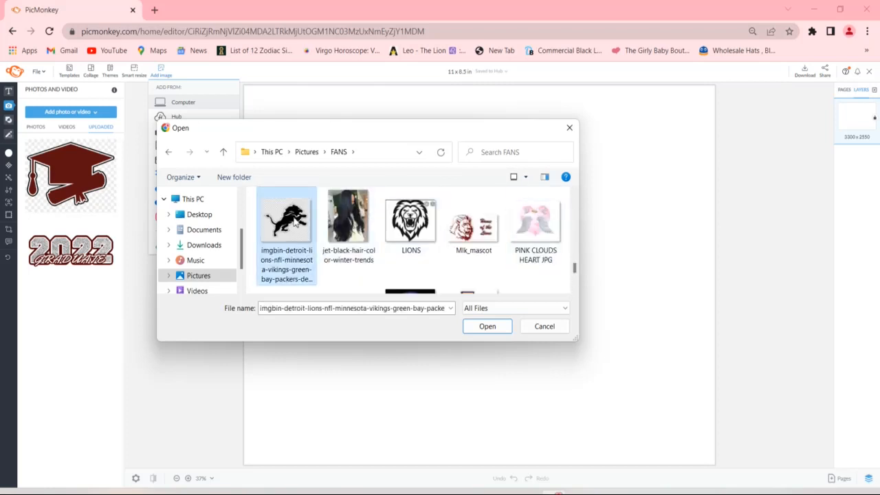
double_click(289, 229)
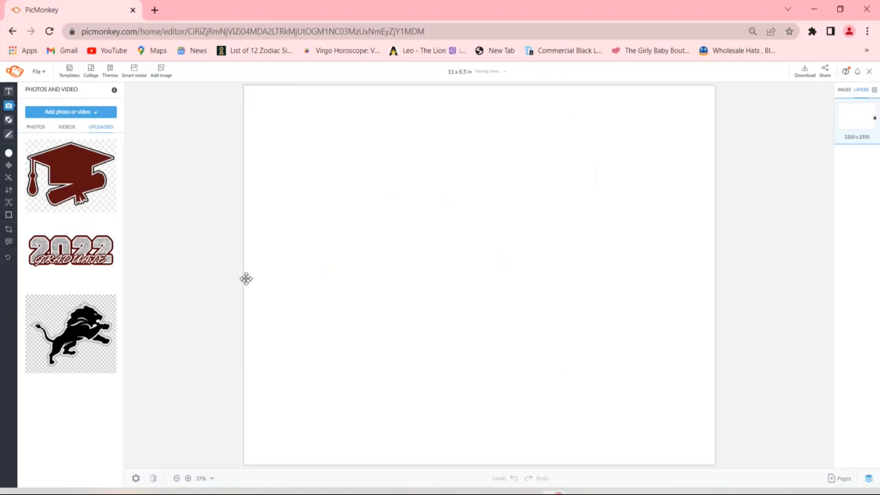
- Place the uploaded maroon graduation cap on the blank canvas and add a new text box over it
click(83, 182)
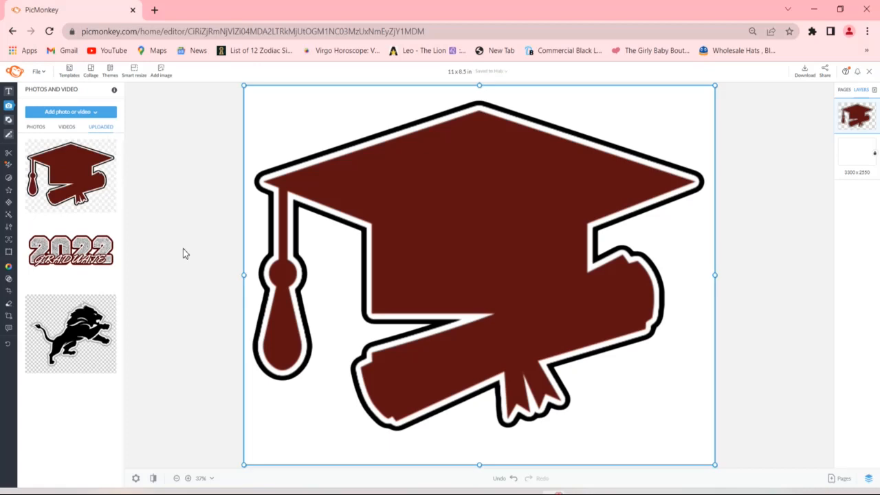
click(8, 91)
click(48, 115)
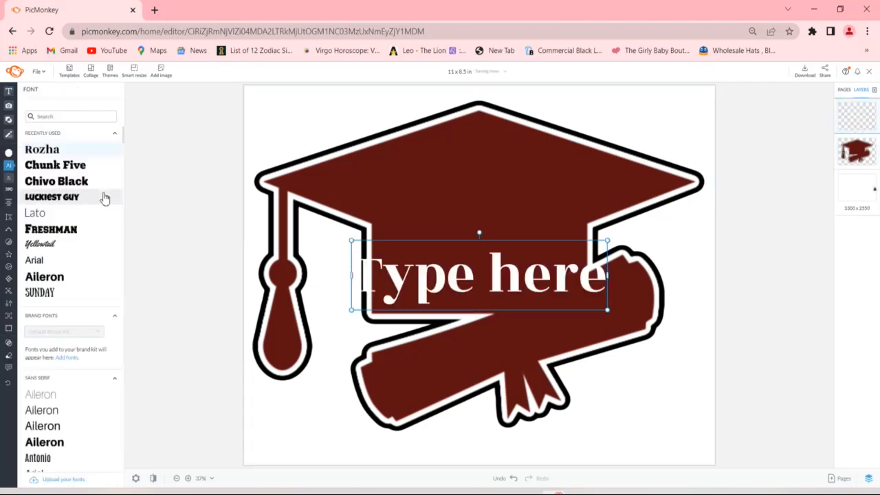
- Enter the graduate's first and last names on two lines in the Freshman font and move the text up onto the cap
click(74, 230)
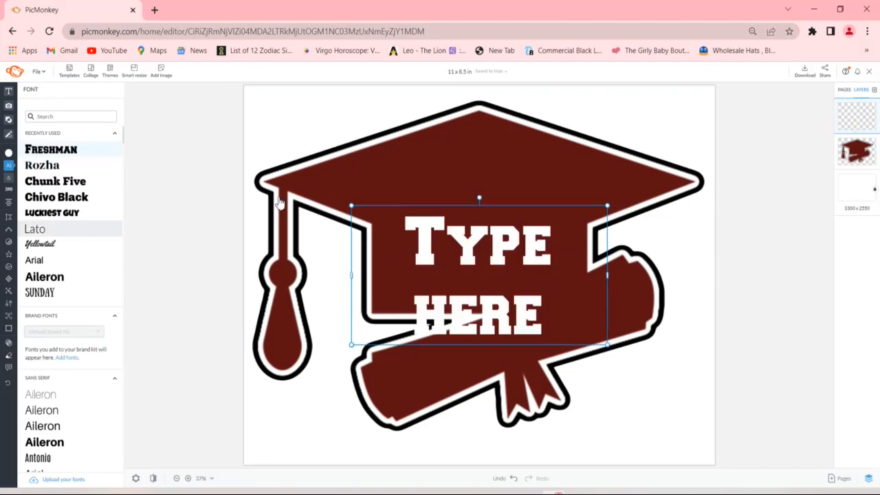
double_click(467, 249)
text(CG)
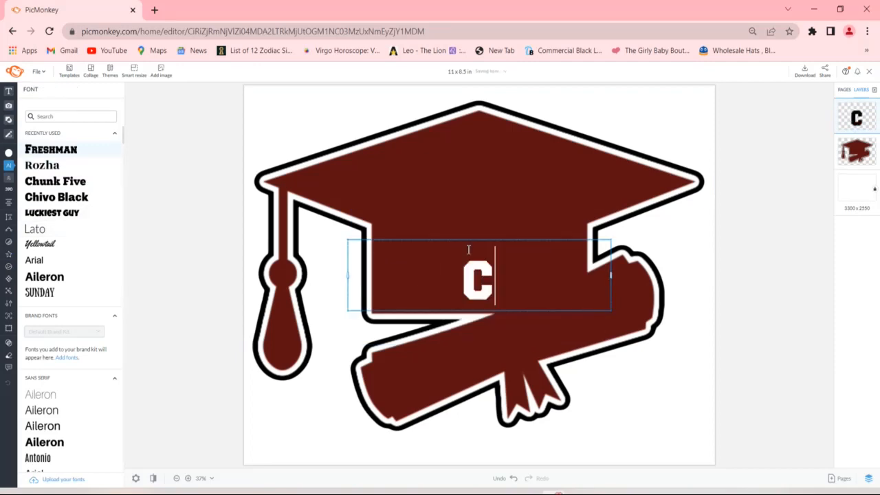
key(BackSpace)
key(BackSpace)
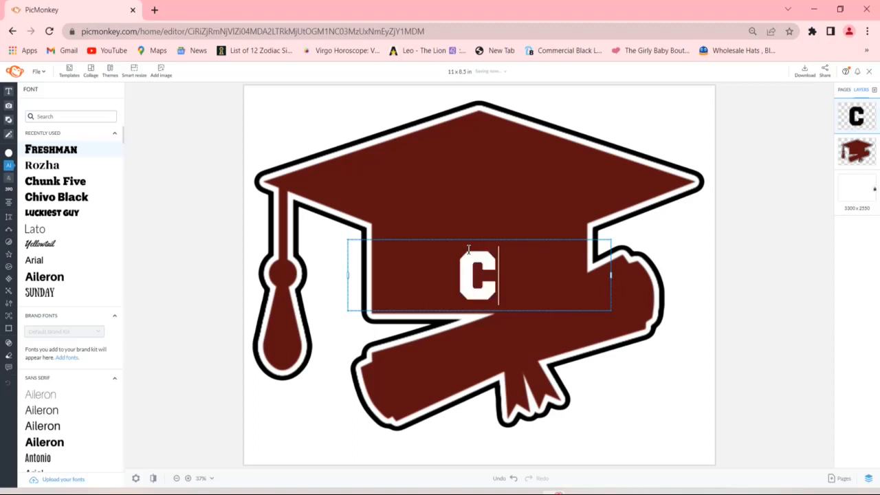
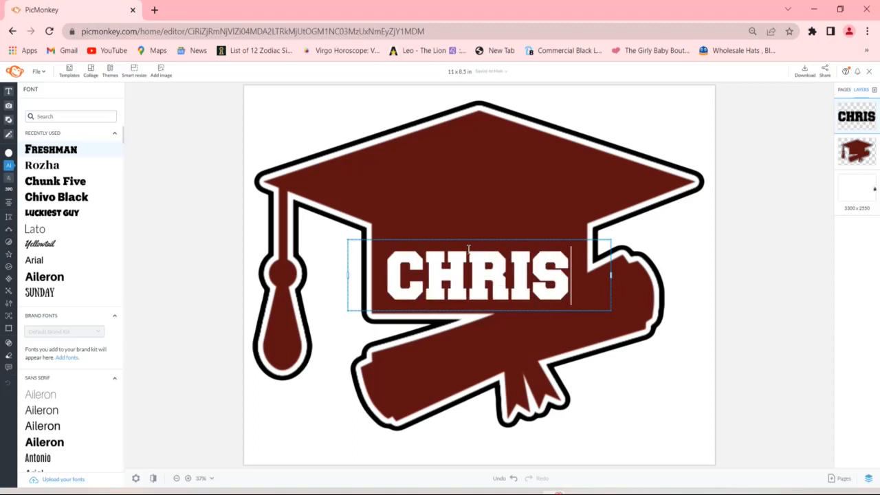
key(Return)
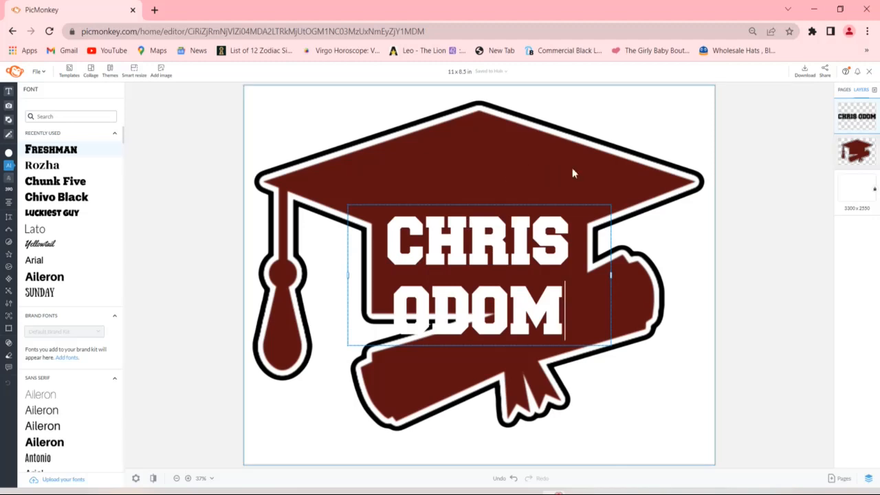
key(Escape)
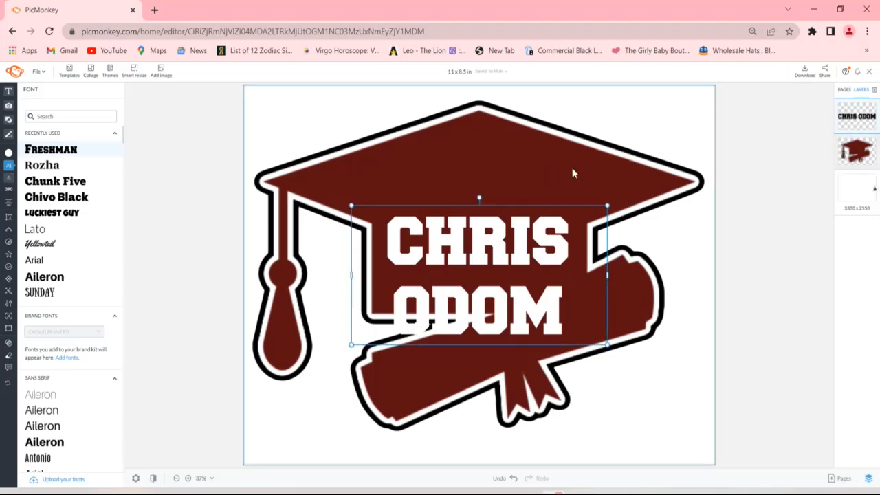
drag(528, 222, 528, 198)
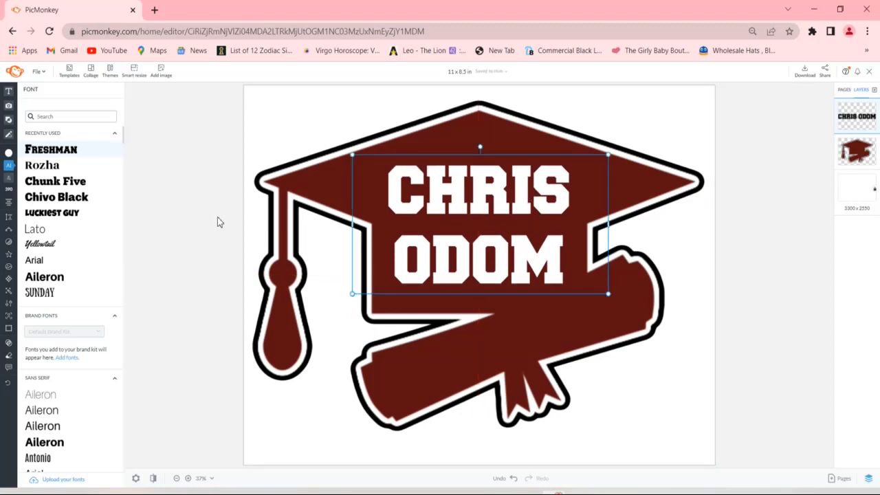
- Apply a silver Glitter texture with 0% fade to the graduate's name text
mouse_move(20, 279)
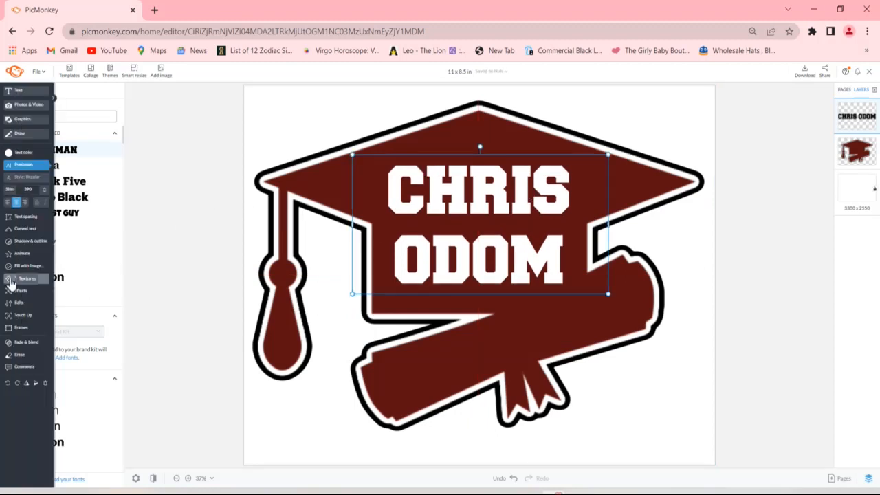
click(23, 279)
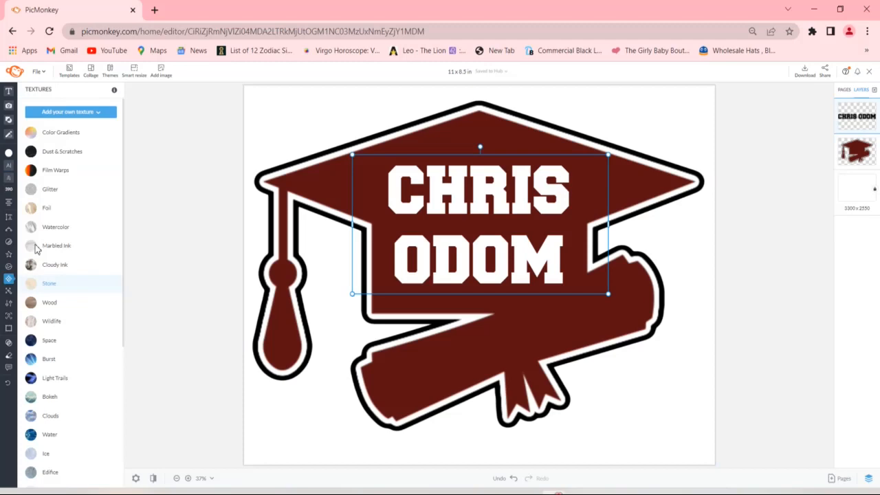
click(48, 196)
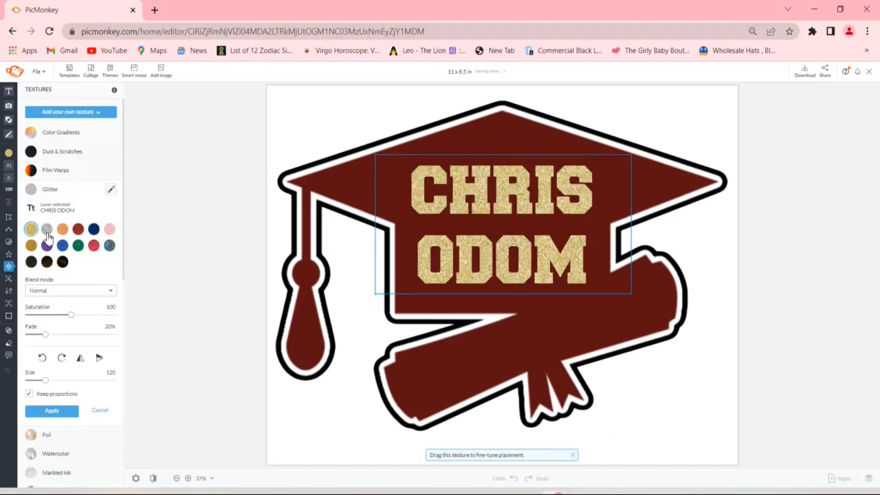
click(47, 234)
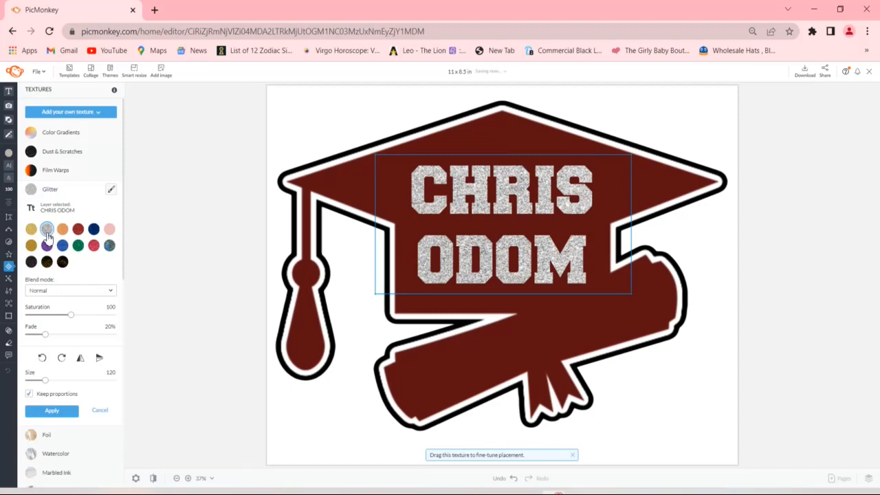
drag(45, 341, 27, 336)
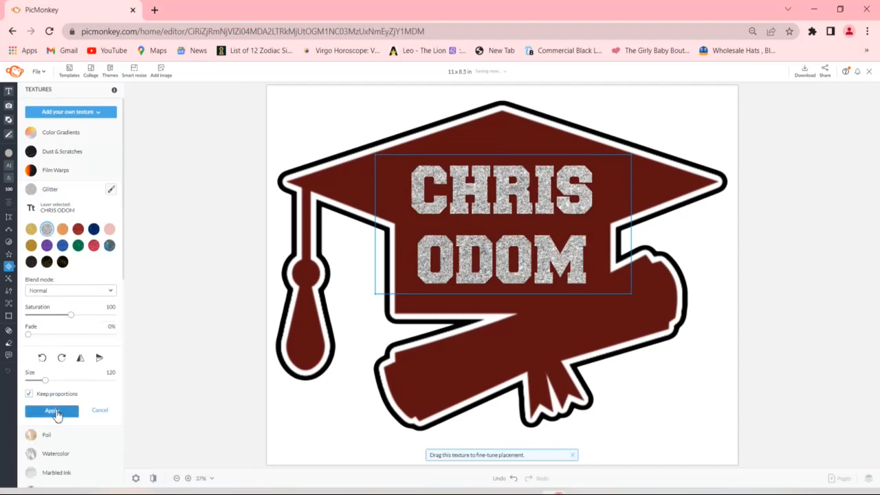
drag(45, 382, 27, 382)
click(52, 411)
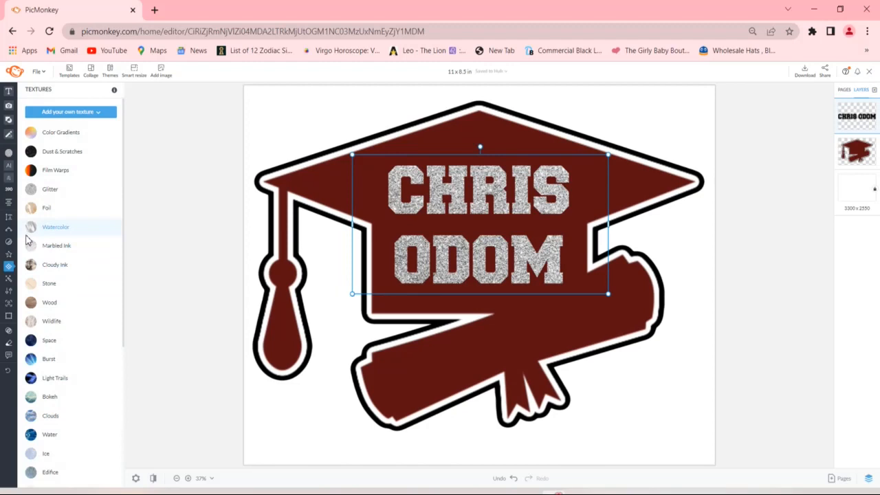
- Add a black drop shadow to the graduate's name text, keeping the default shadow settings
click(15, 245)
click(43, 108)
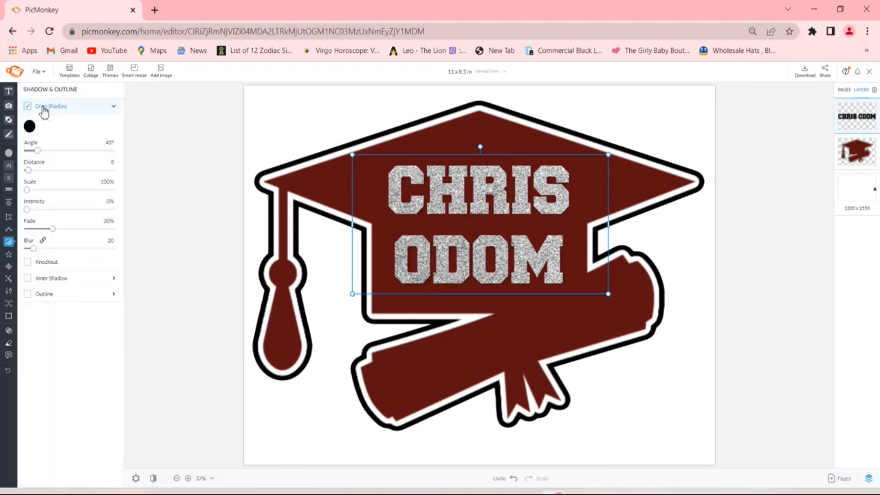
click(113, 109)
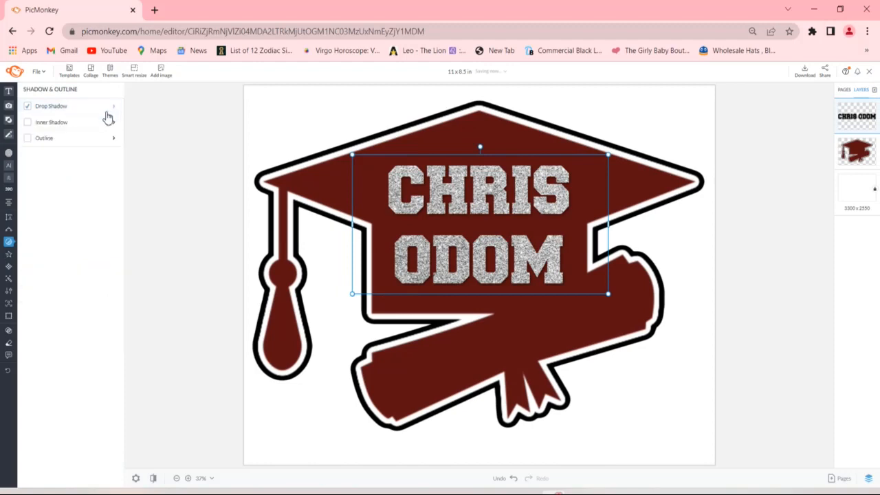
- Add a black outline (#000000) to the graduate's name text and increase the outline's thickness
click(77, 140)
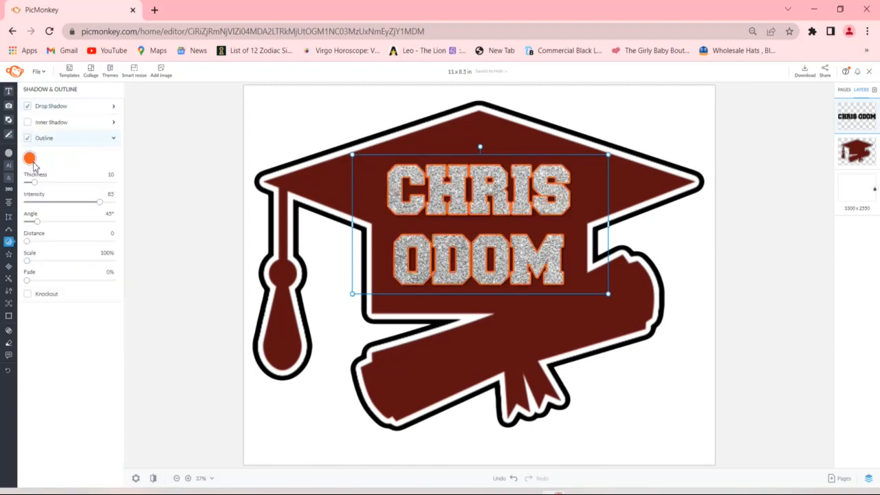
click(30, 158)
click(131, 341)
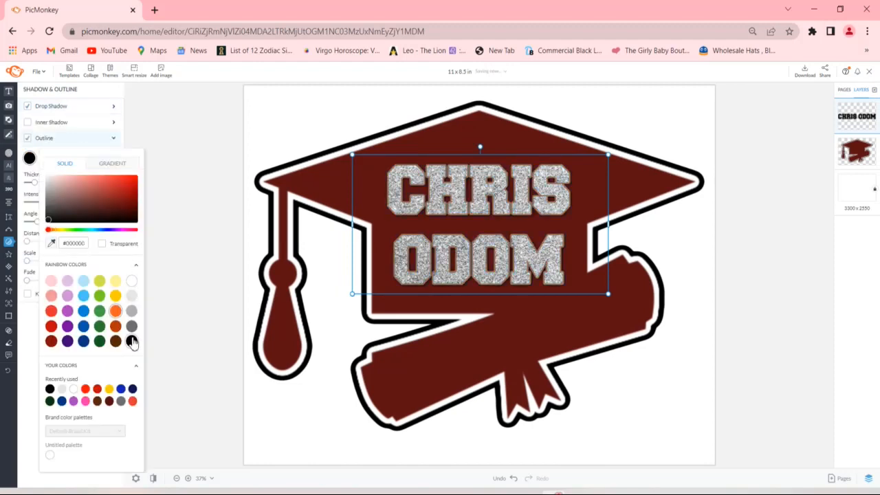
click(159, 322)
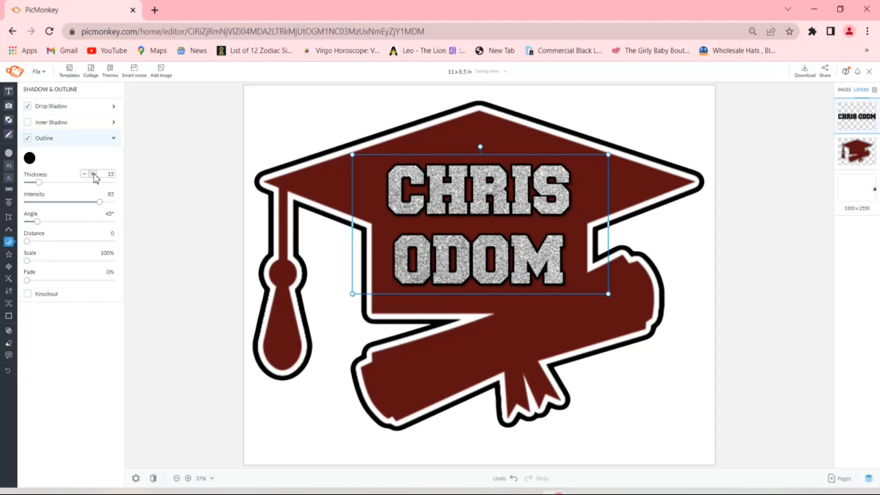
click(94, 175)
click(94, 175)
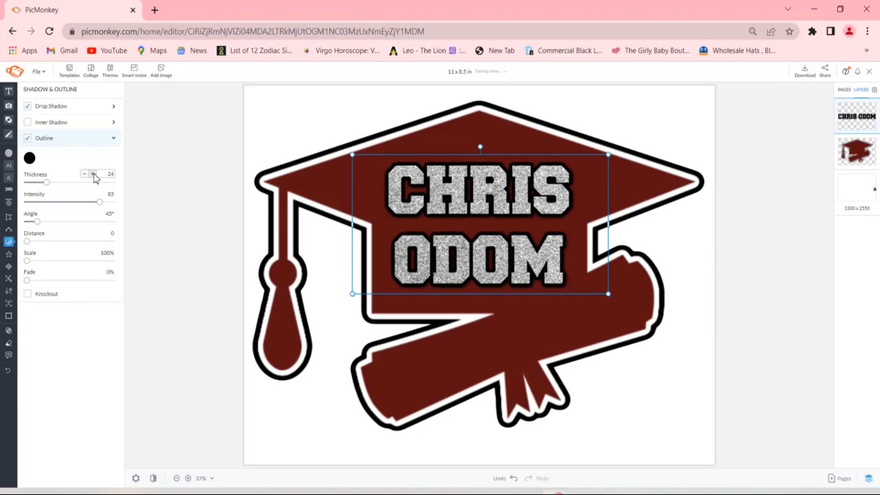
click(92, 174)
click(163, 283)
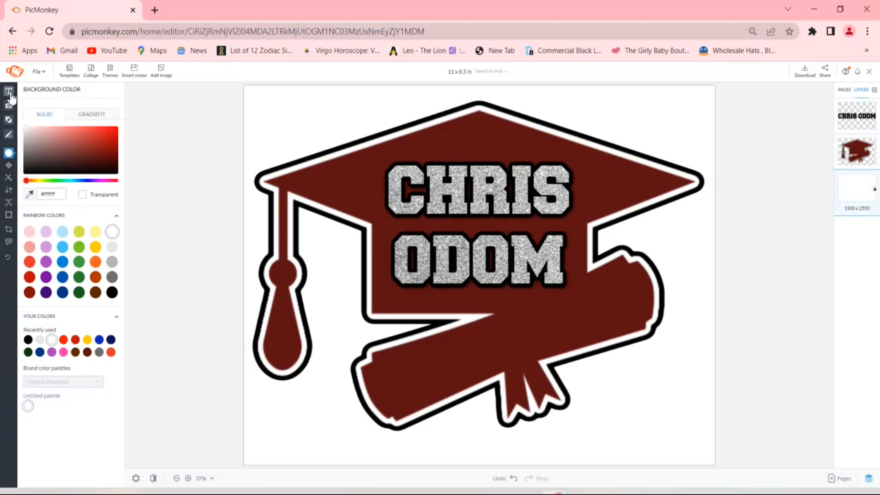
- Tighten the spacing between the two name lines by setting the line height to 1.05
mouse_move(9, 96)
click(534, 265)
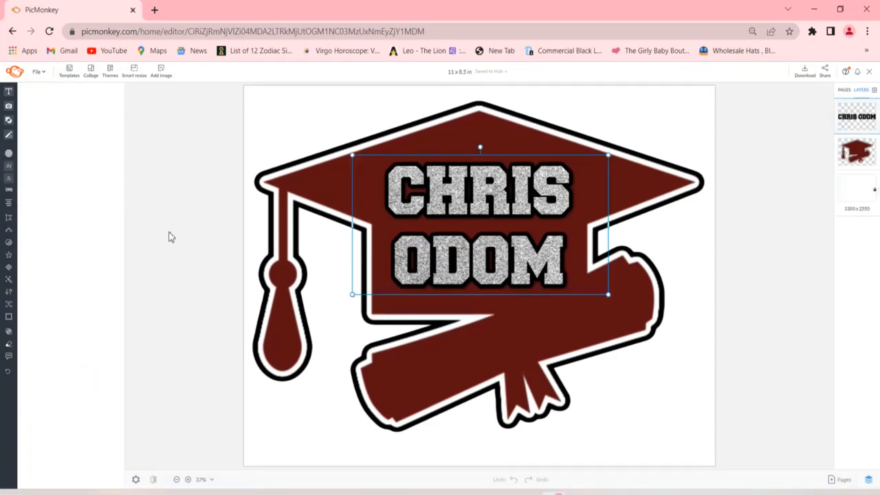
click(11, 228)
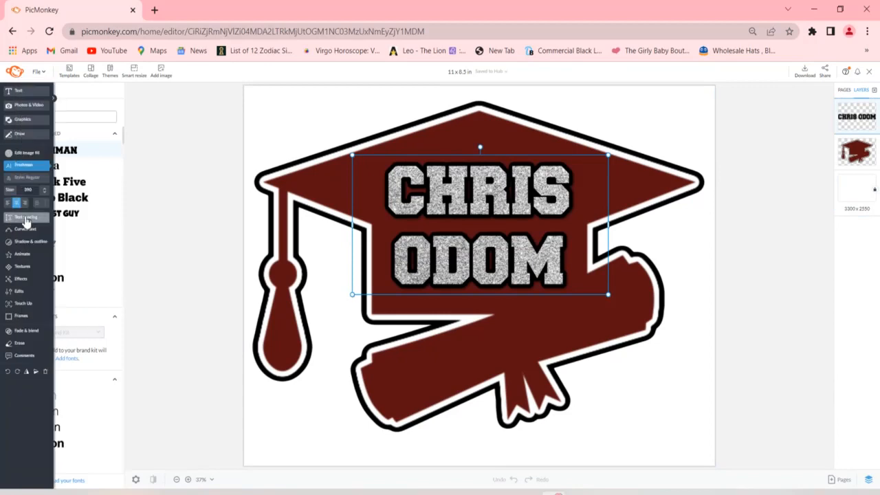
click(26, 219)
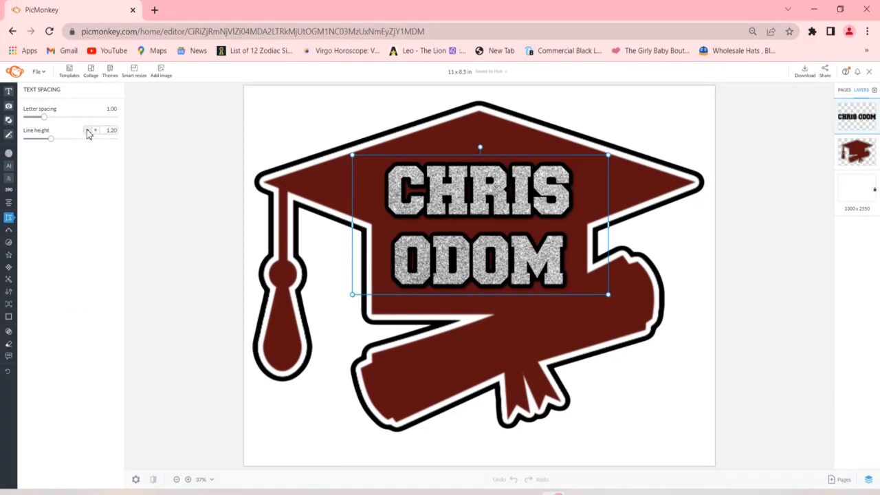
click(88, 131)
click(88, 130)
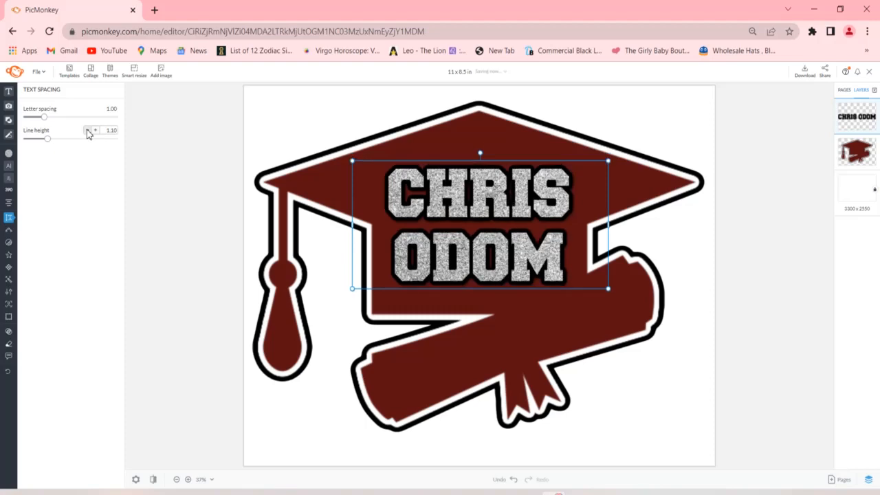
click(88, 130)
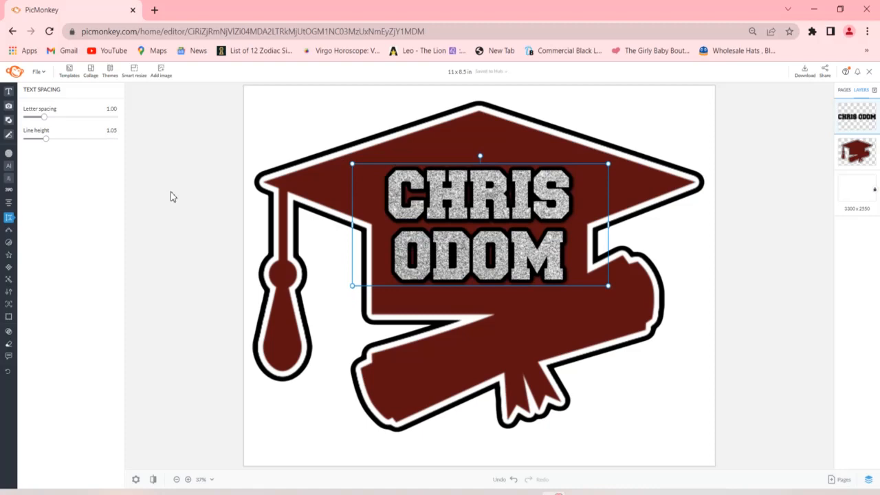
click(224, 181)
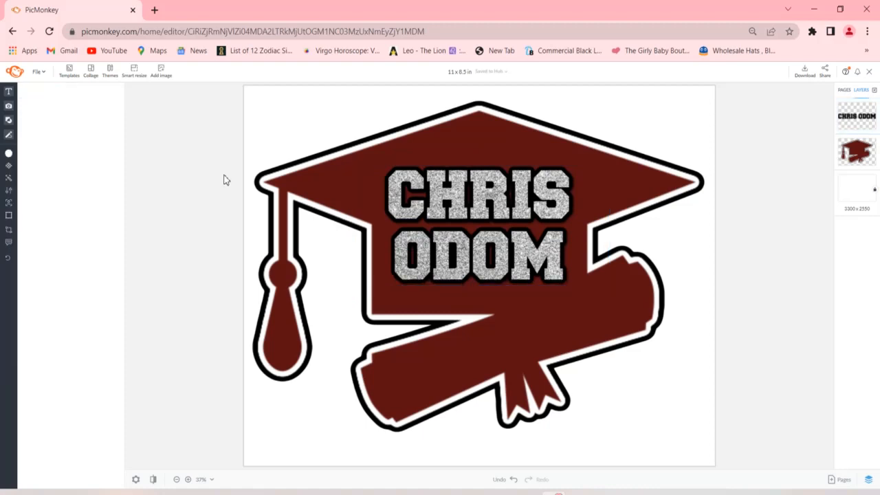
- Enlarge the graduate's name text to size 421 and recentre it on the cap
click(466, 199)
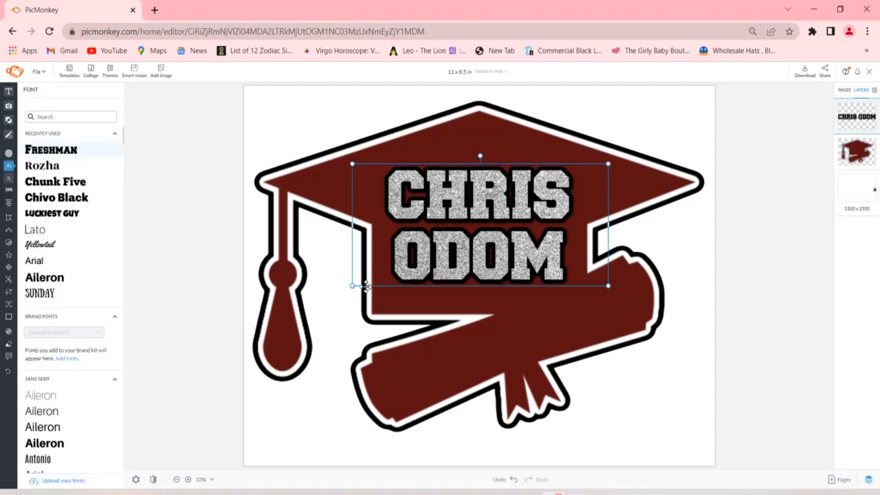
drag(355, 286, 336, 306)
drag(434, 239, 448, 237)
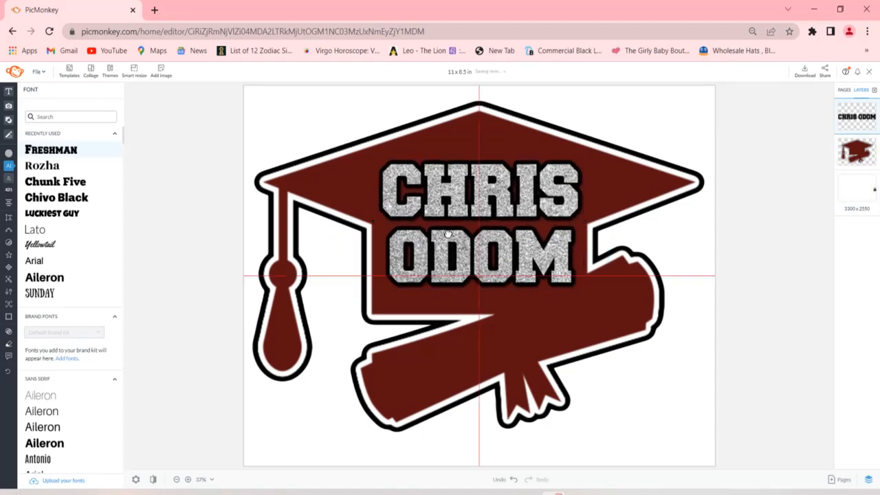
drag(447, 233, 448, 233)
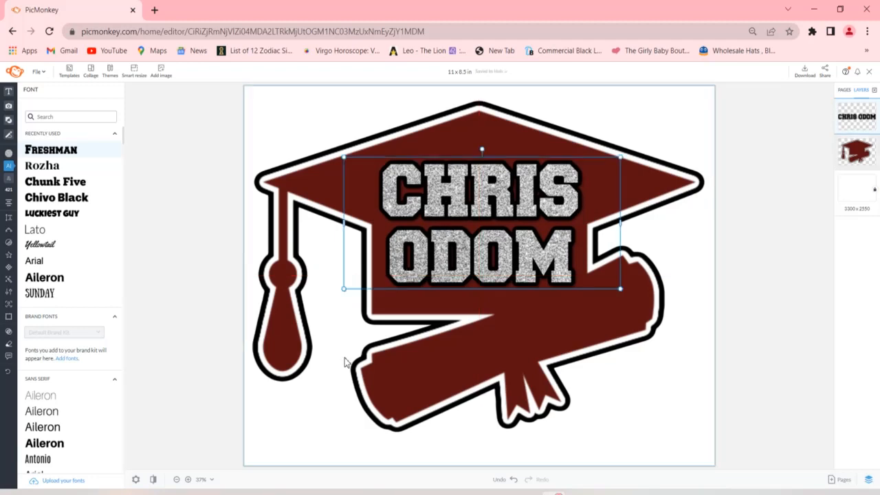
click(213, 295)
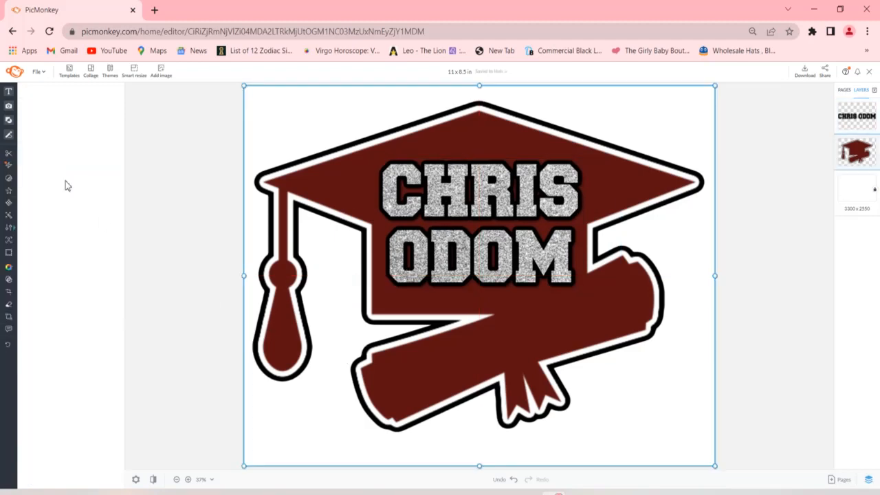
- Add a new text box and place it below the graduate's name, over the upper part of the diploma
click(9, 92)
click(56, 117)
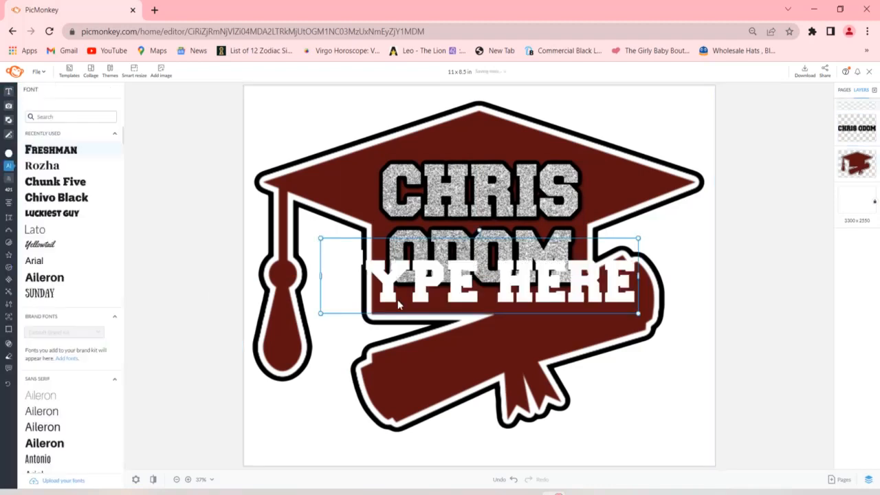
drag(446, 286, 448, 342)
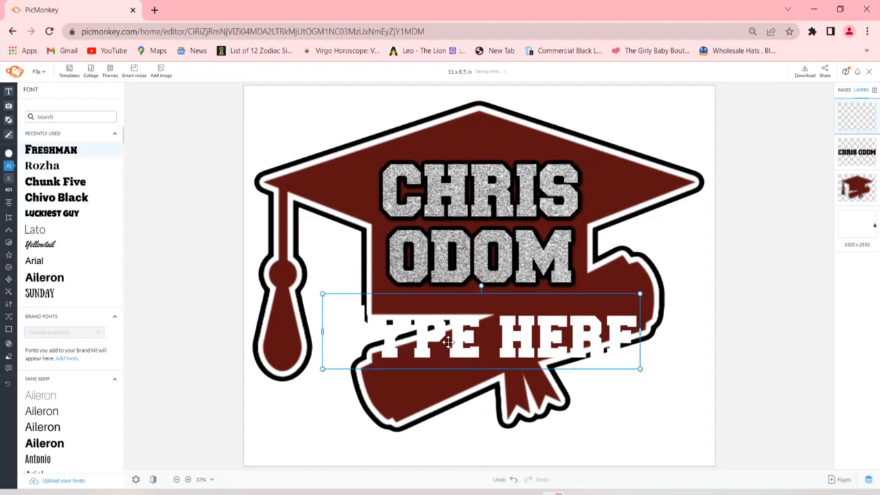
- Set the new text box's font to Rozha and replace its placeholder text with MLK
click(51, 171)
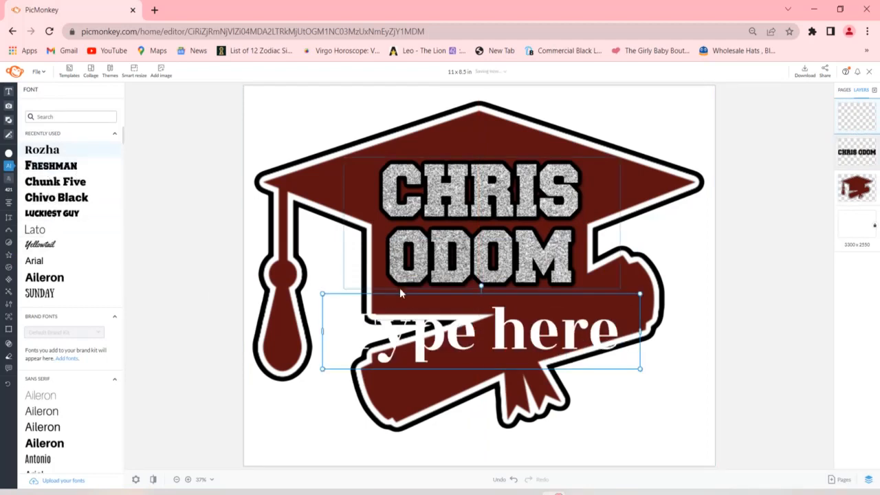
double_click(452, 334)
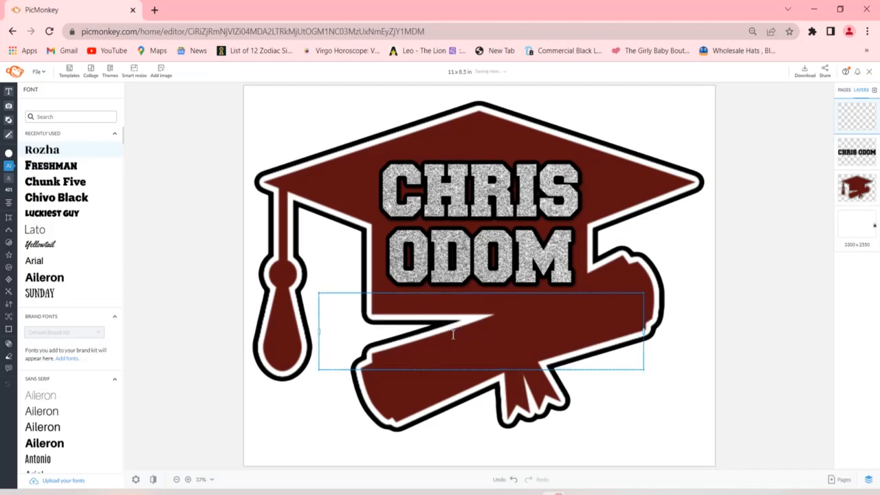
text(M)
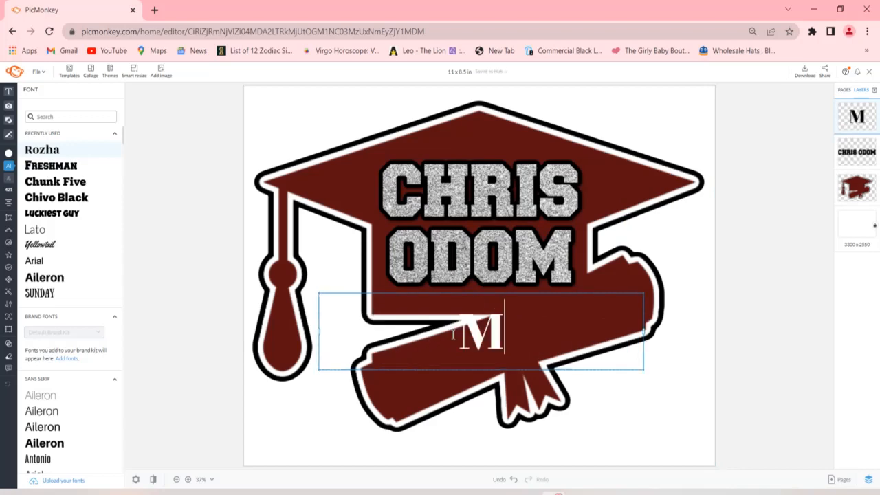
text(LK)
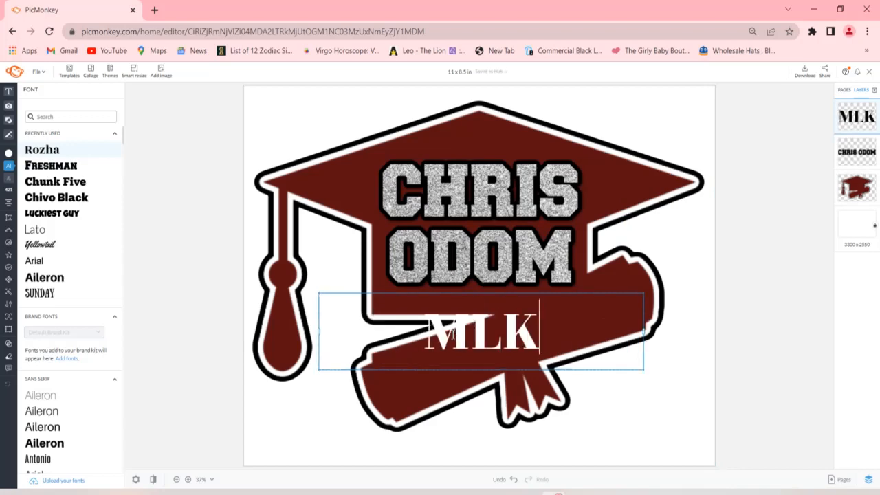
key(Escape)
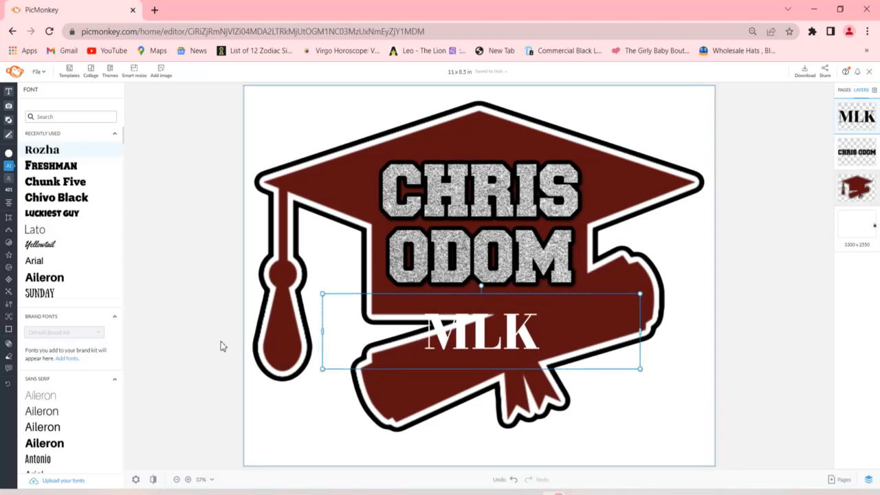
- Apply the silver glitter texture to the MLK text with its fade reduced
mouse_move(20, 285)
click(21, 285)
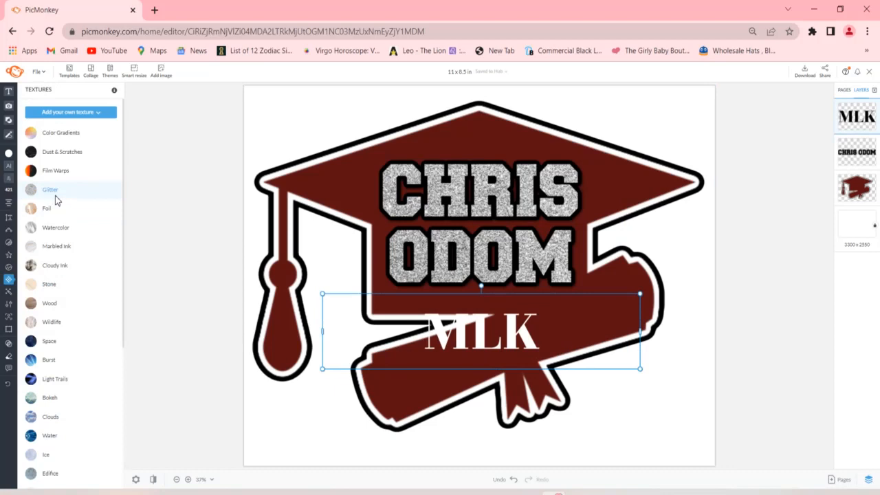
click(55, 194)
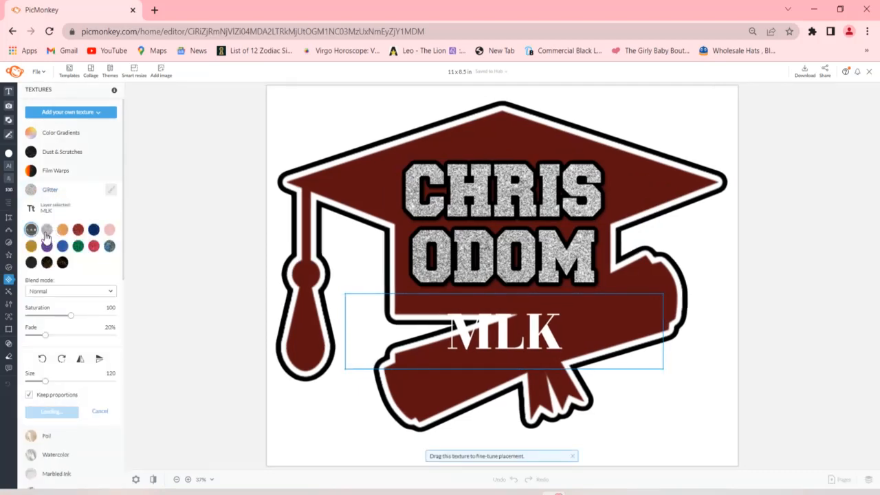
click(46, 234)
drag(45, 336, 28, 336)
click(43, 411)
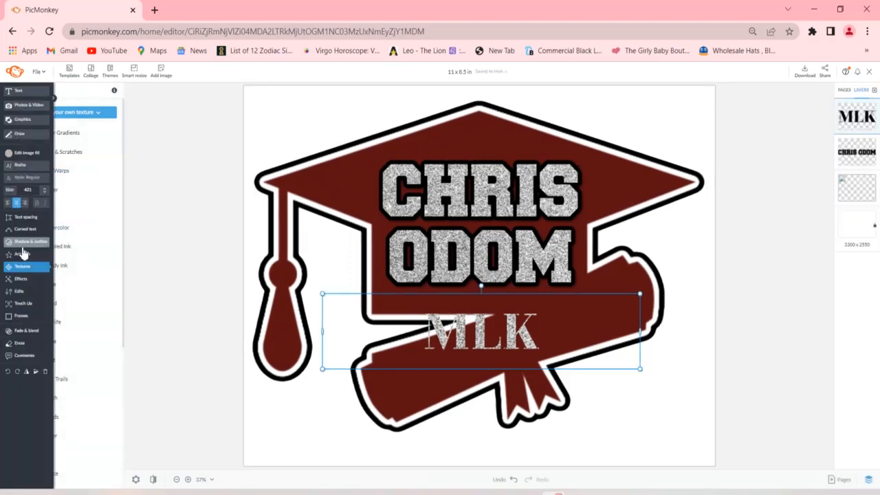
- Add a drop shadow and a black outline (#000000) with thickness 15 to the MLK text
click(23, 242)
click(49, 110)
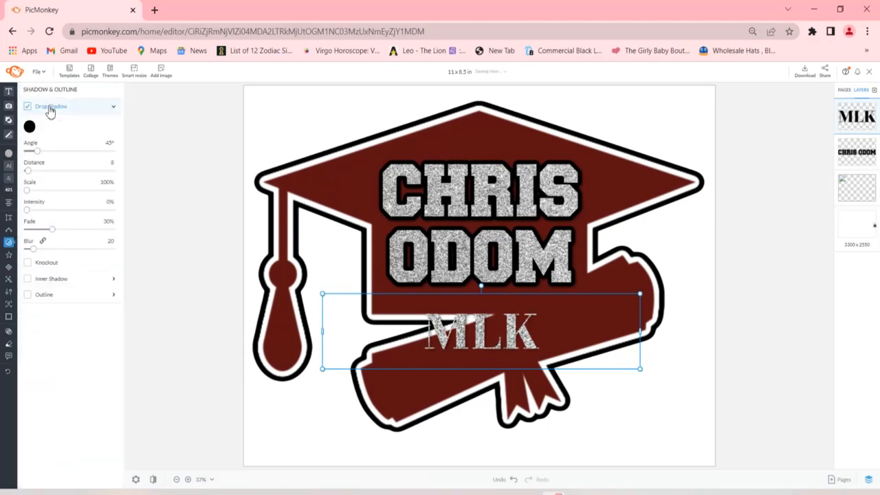
click(112, 107)
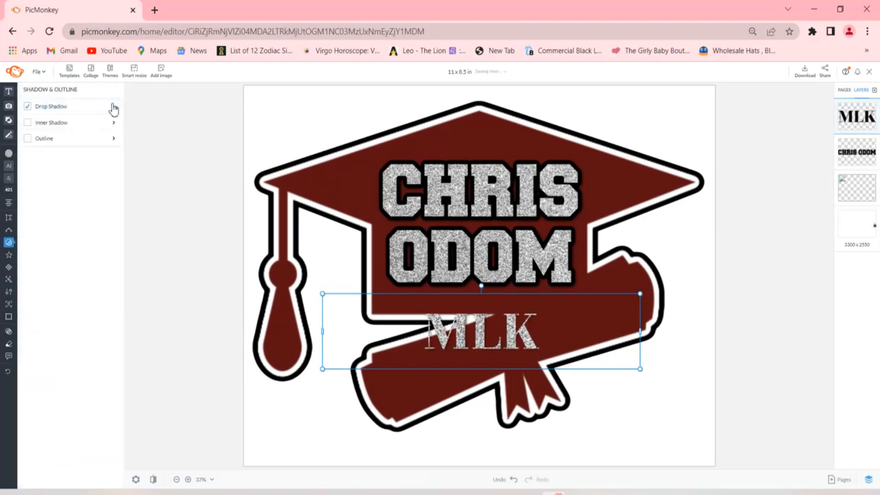
click(65, 142)
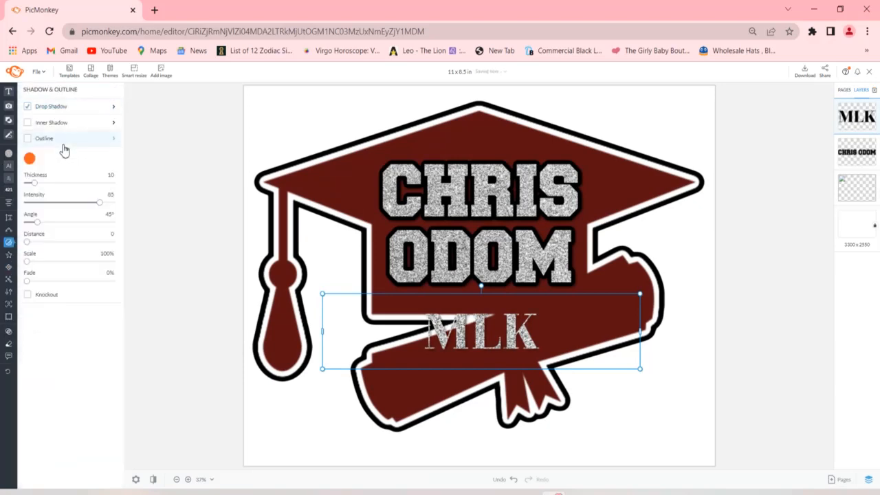
click(29, 160)
click(131, 342)
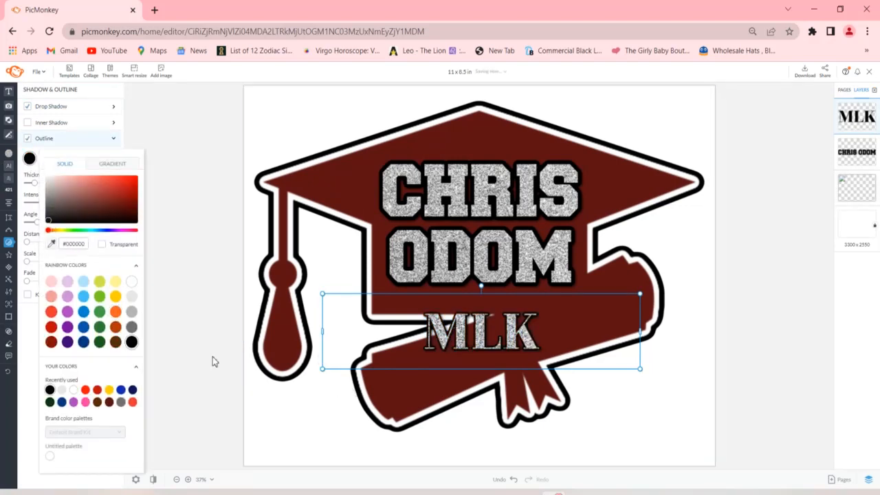
click(145, 177)
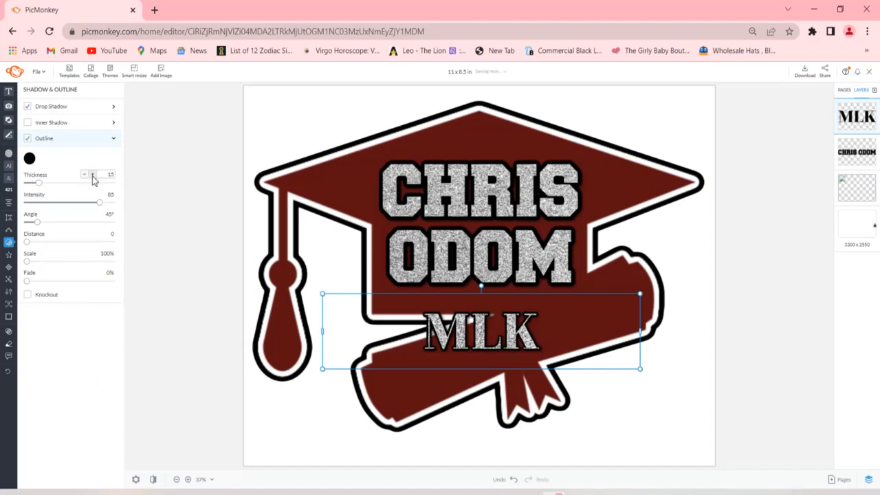
click(182, 280)
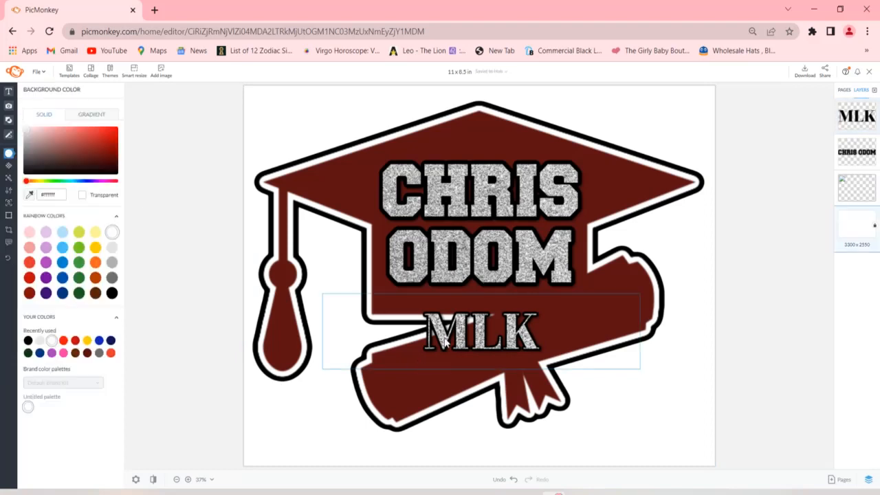
- Rotate the MLK text to match the diploma's slant and move it onto the middle of the diploma
click(469, 300)
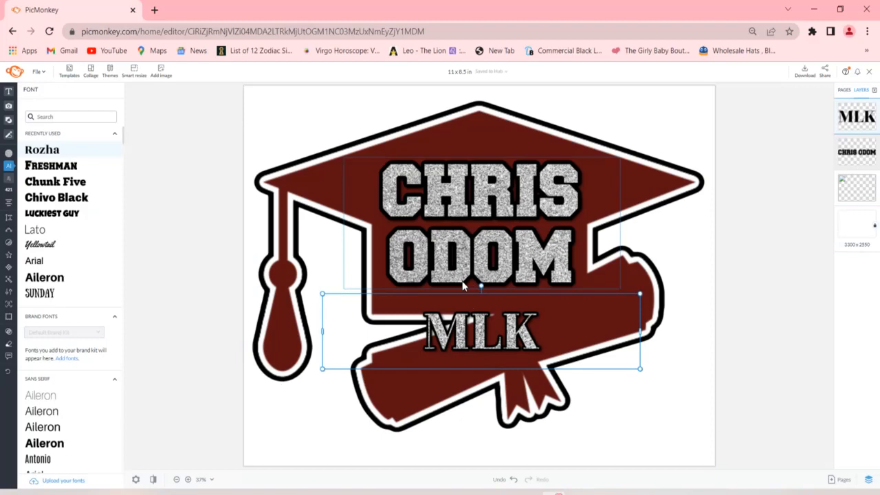
right_click(481, 289)
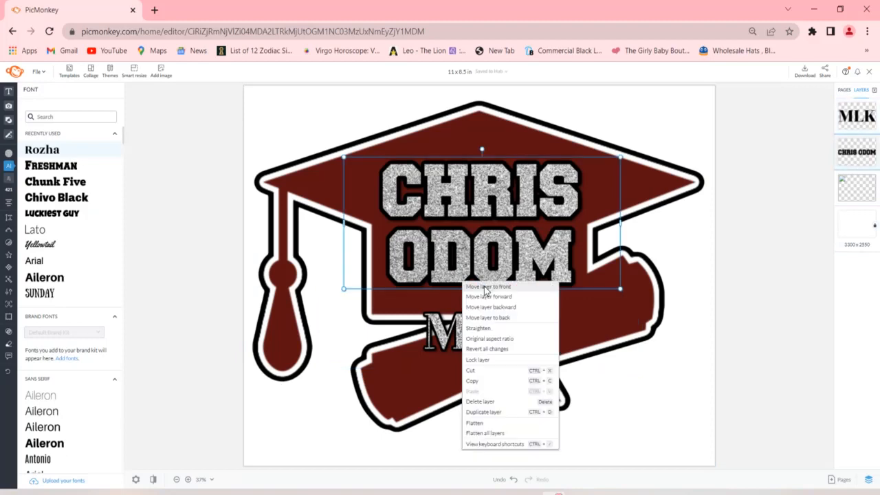
click(450, 330)
click(450, 331)
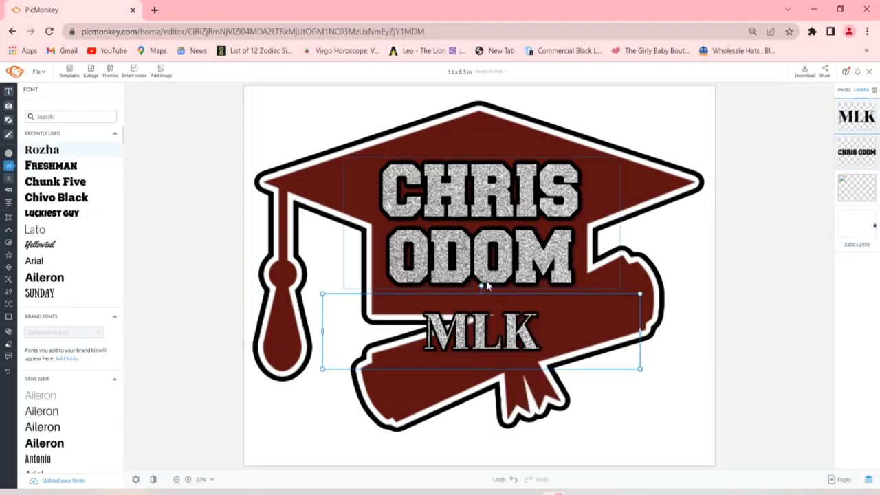
drag(481, 287, 513, 336)
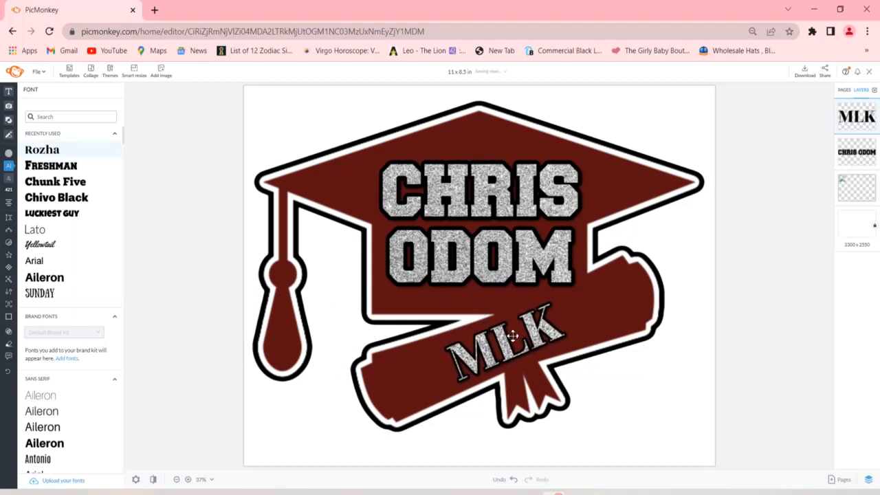
- Enlarge the MLK text to size 435 and fine-tune its tilt along the diploma
drag(641, 241, 653, 238)
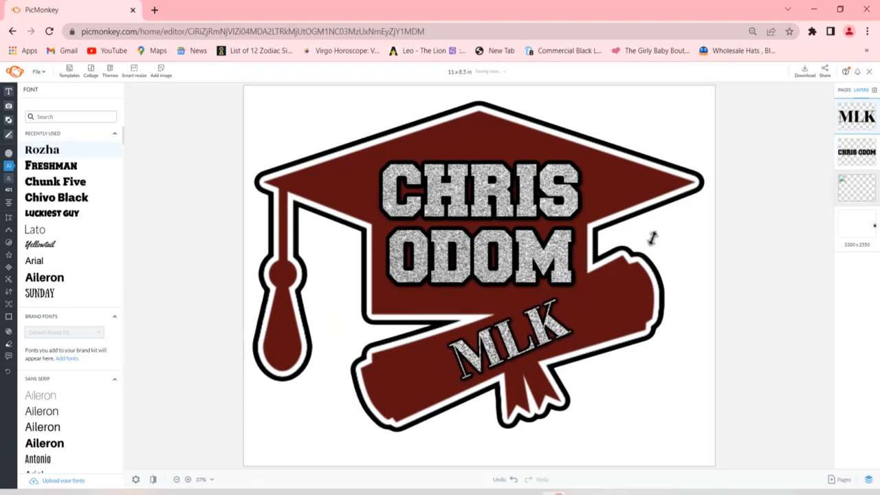
drag(493, 295, 496, 295)
drag(494, 295, 494, 296)
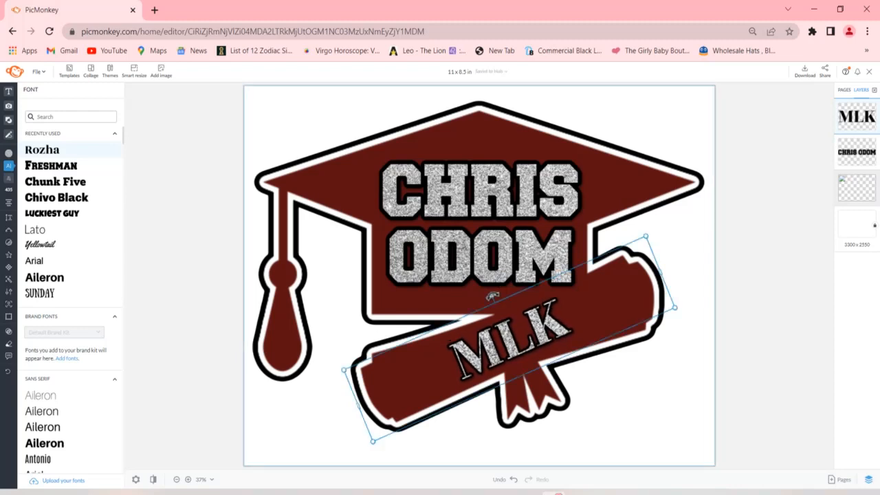
click(503, 350)
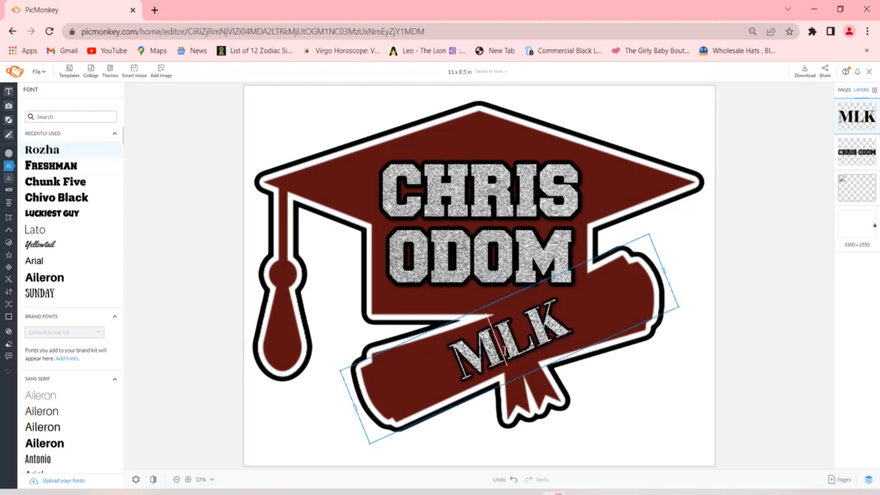
text(.)
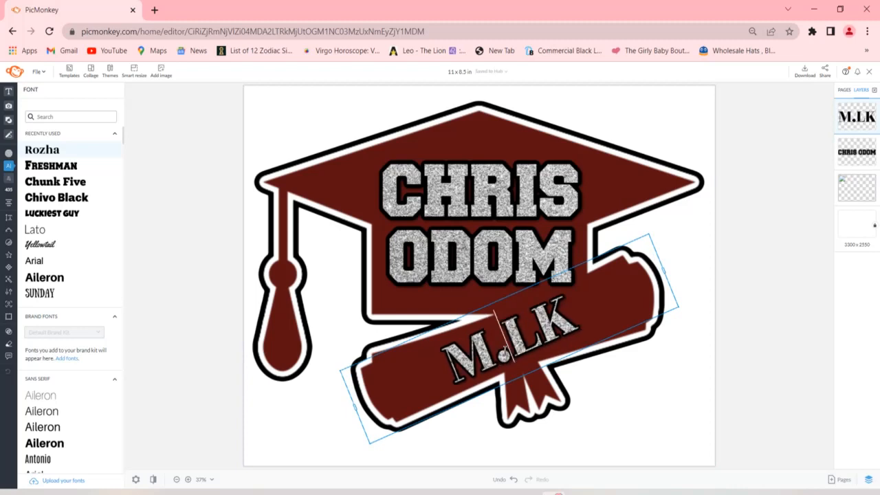
key(Right)
text(.L.)
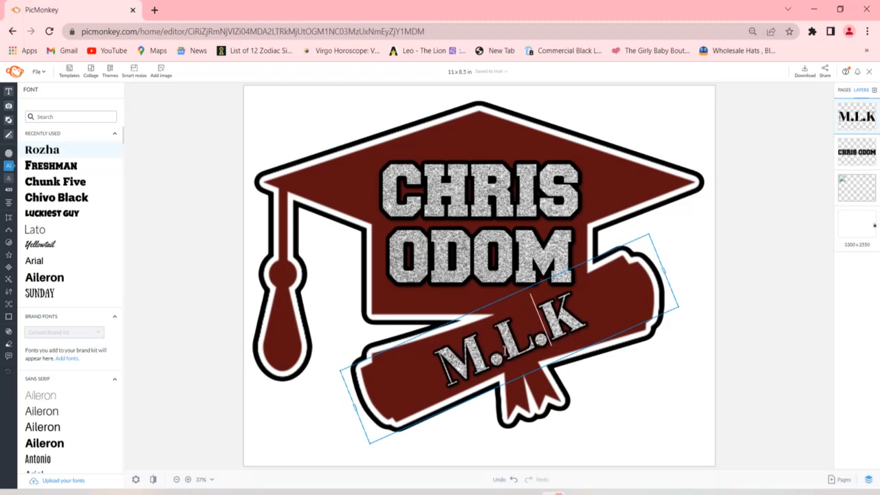
key(BackSpace)
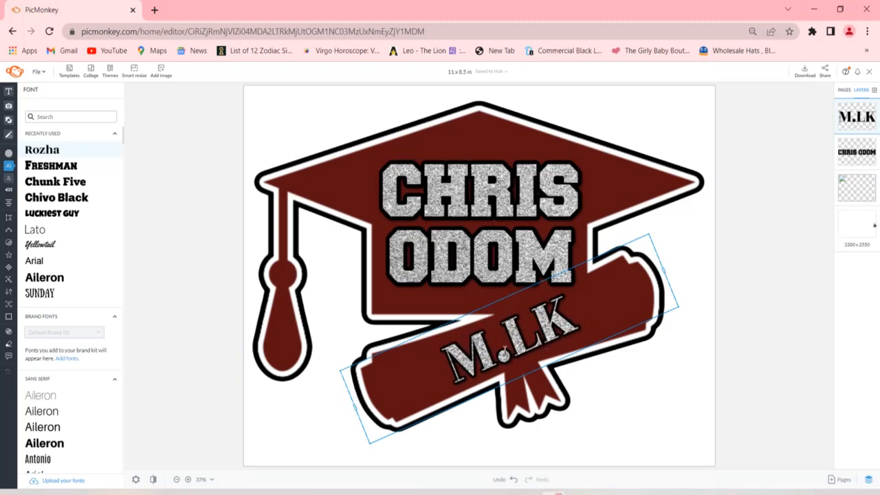
key(Left)
key(BackSpace)
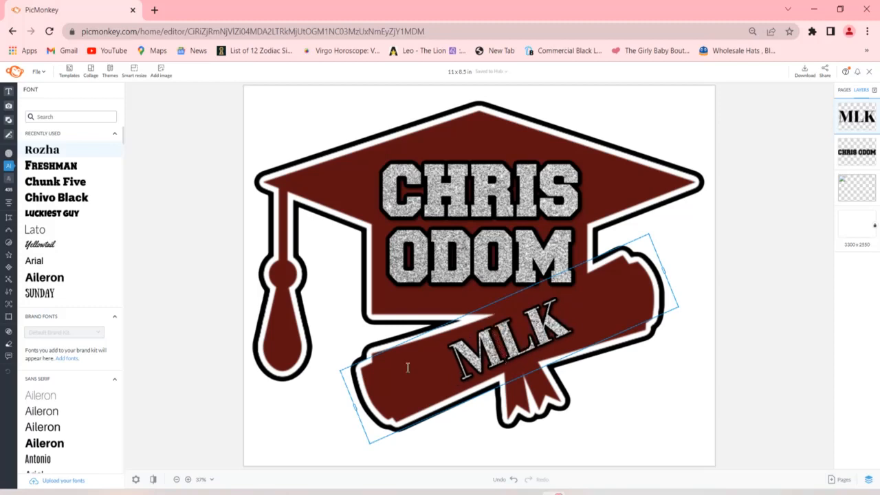
key(Escape)
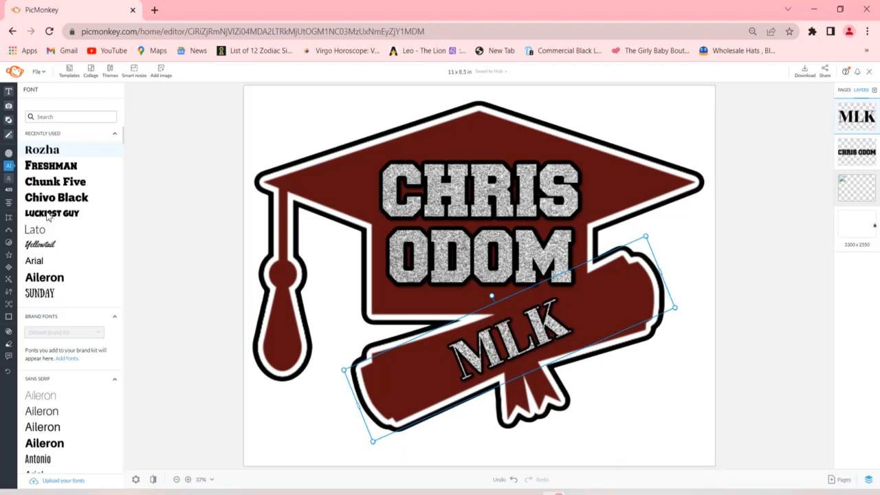
key(Escape)
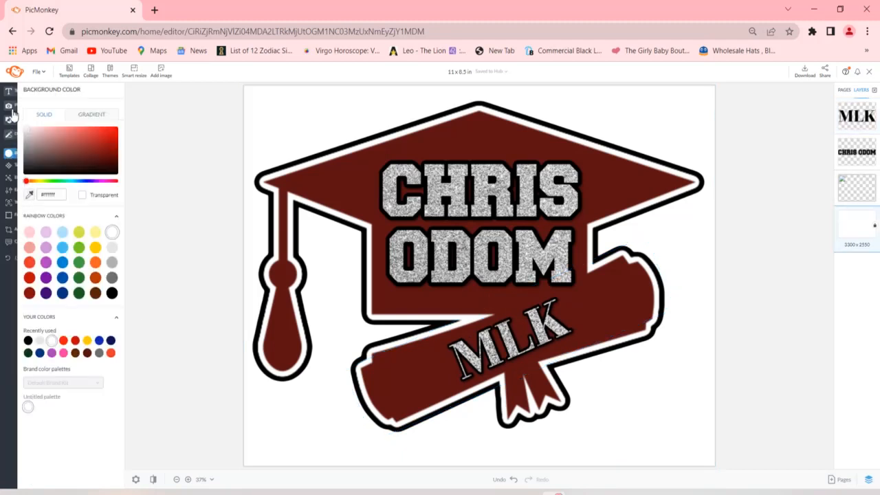
- Insert the uploaded black lion image into the design and remove its background
mouse_move(13, 116)
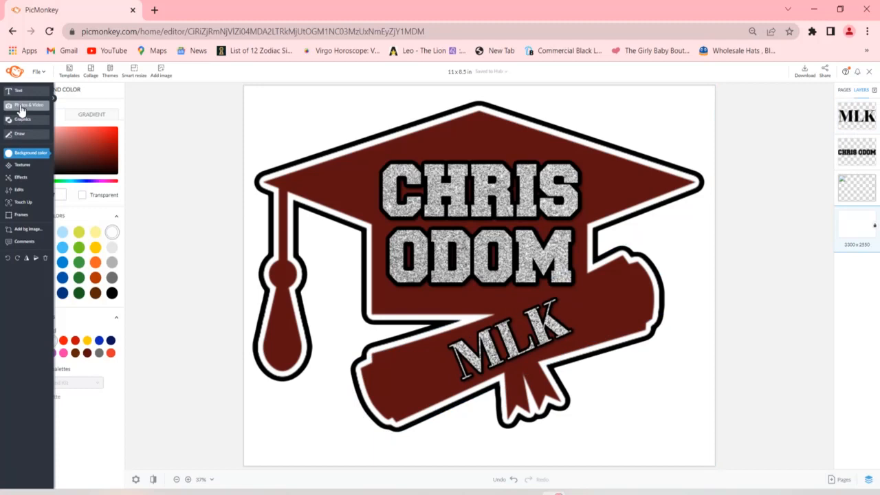
click(20, 108)
mouse_move(67, 330)
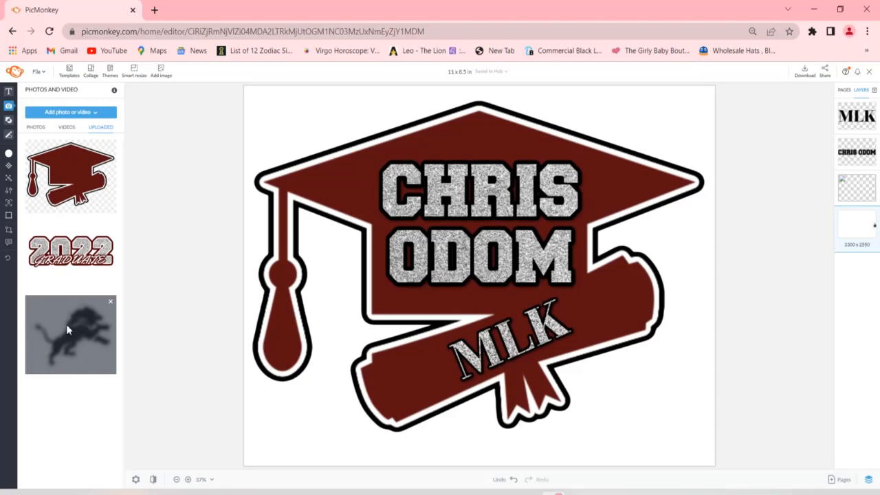
click(66, 324)
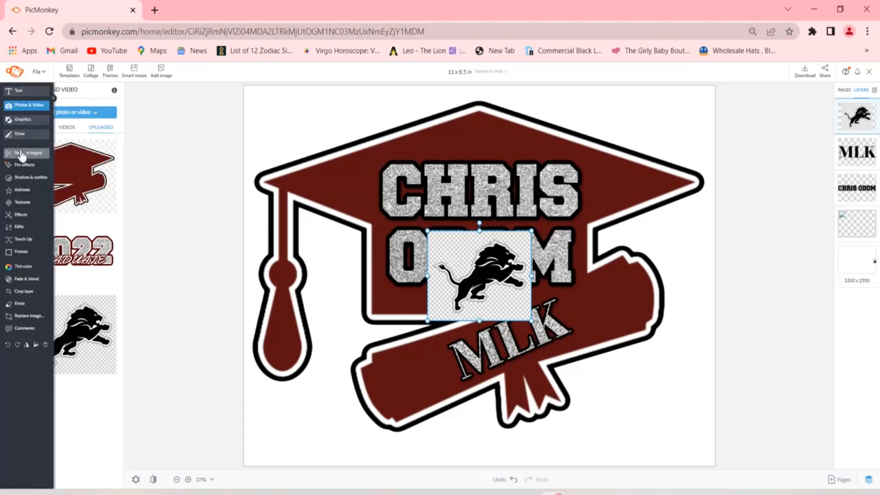
click(21, 153)
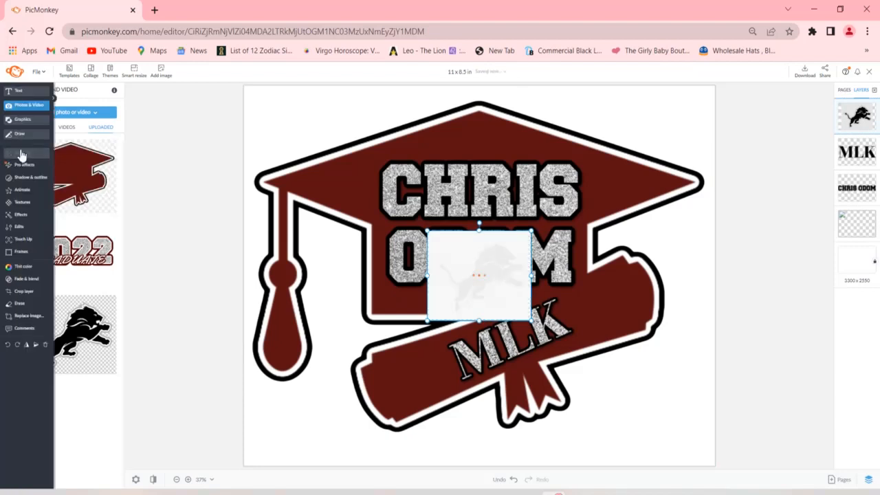
- Fit the lion at a slightly smaller size on the diploma's left end, beside MLK, and copy it
drag(480, 275, 416, 374)
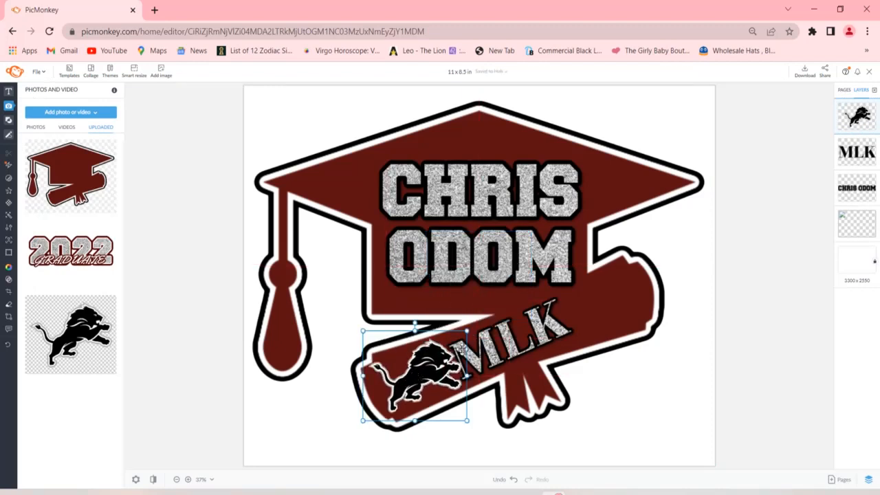
drag(473, 332, 463, 337)
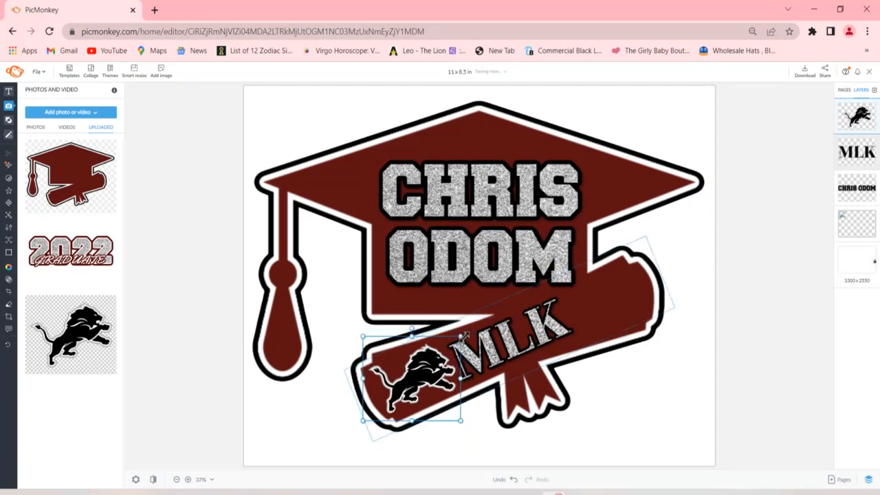
right_click(429, 360)
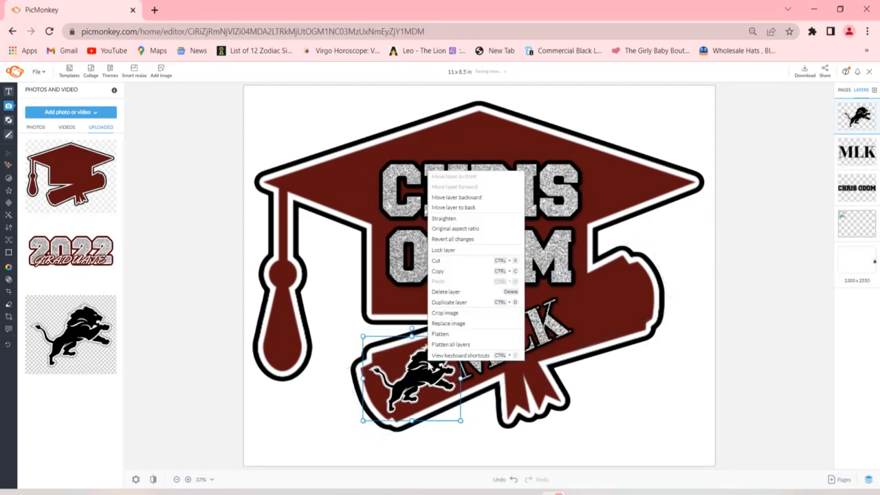
click(463, 273)
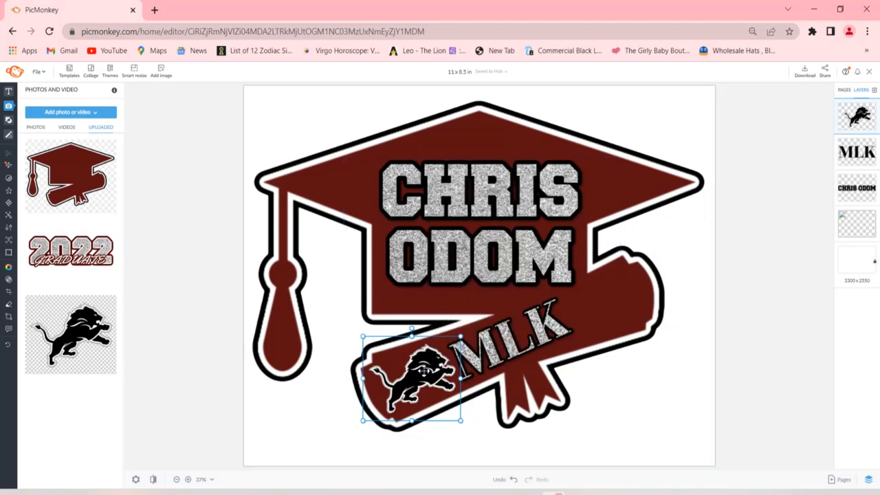
- Paste the copied lion and place it on the diploma's right end, beyond the MLK text
right_click(424, 369)
click(454, 292)
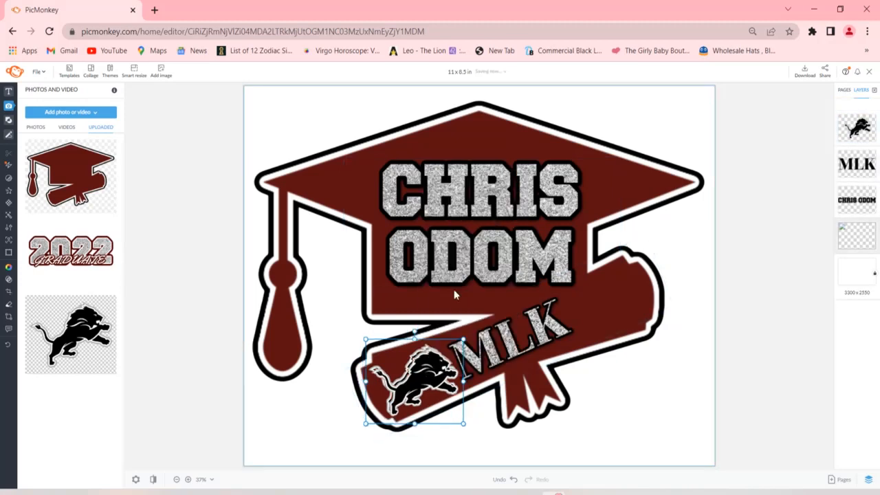
drag(419, 373, 604, 297)
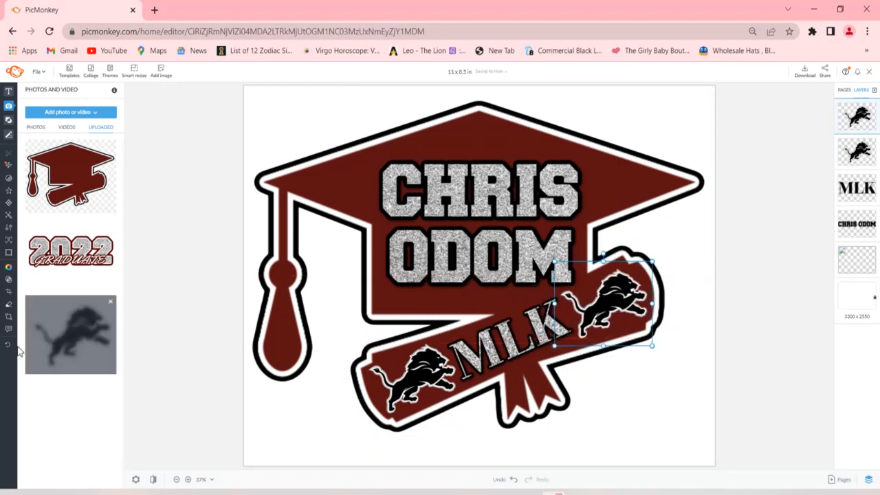
- Flip the second lion horizontally to face MLK, then tilt and position it along the diploma's slant
mouse_move(7, 347)
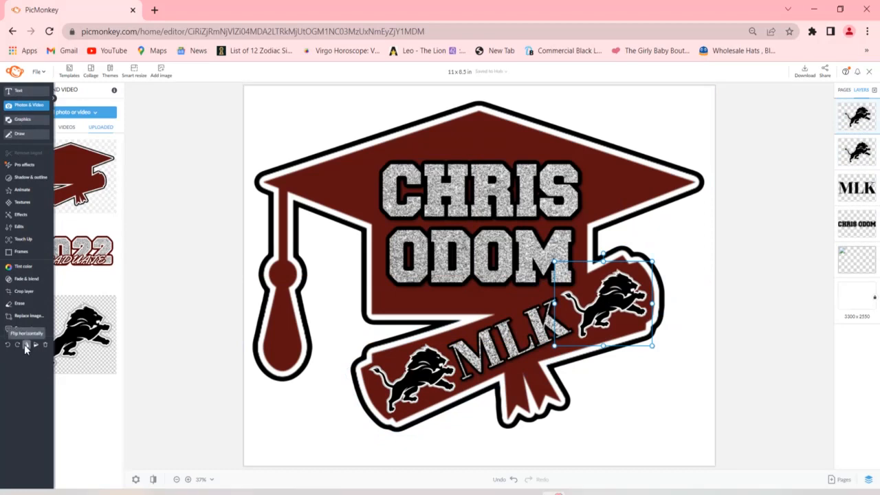
click(26, 346)
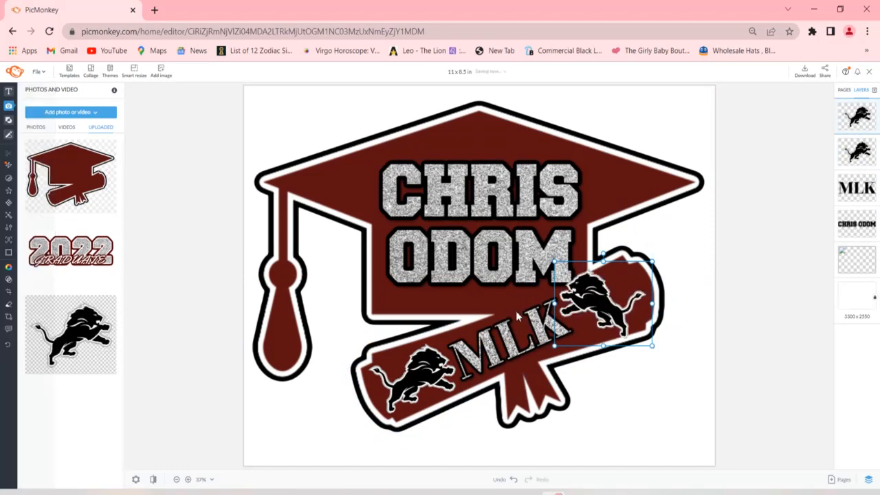
drag(600, 300, 614, 297)
drag(617, 253, 600, 290)
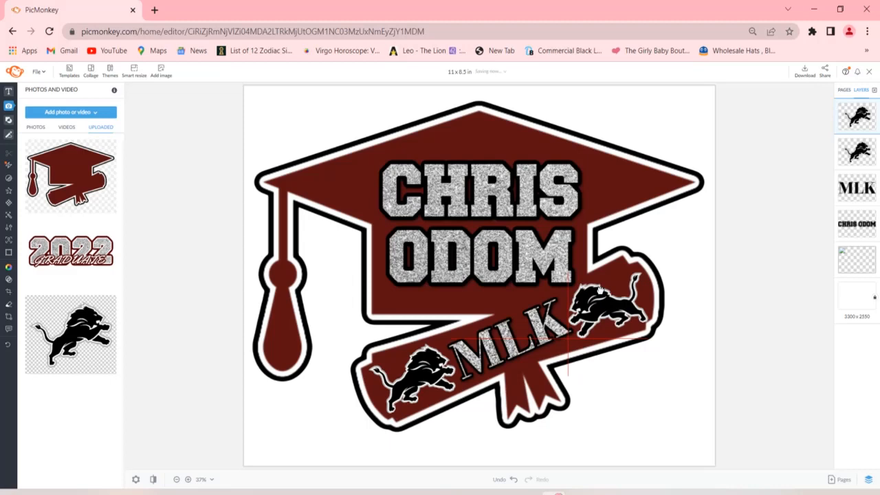
drag(600, 290, 599, 292)
- Deselect the lion and open the download options for the finished cap design
click(664, 401)
click(754, 318)
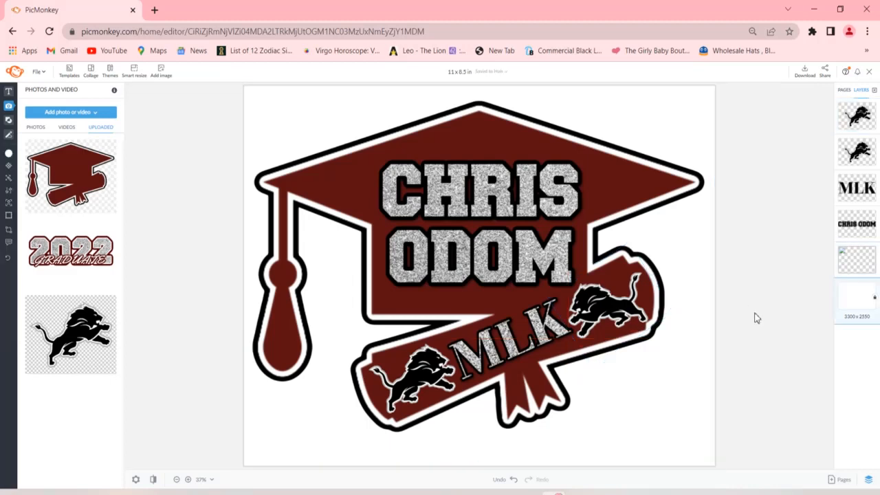
click(802, 73)
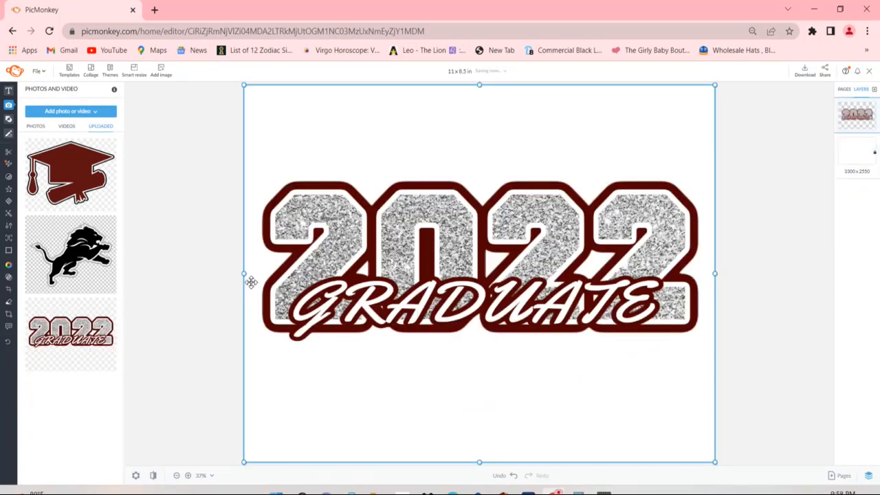
- Move the 2022 GRADUATE graphic to the top of the page and stretch it slightly wider and taller
drag(392, 268, 396, 181)
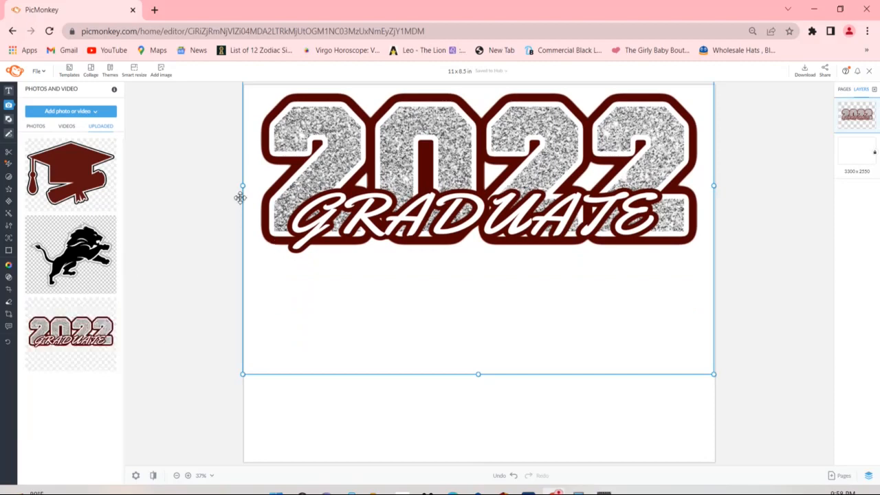
drag(244, 190, 236, 191)
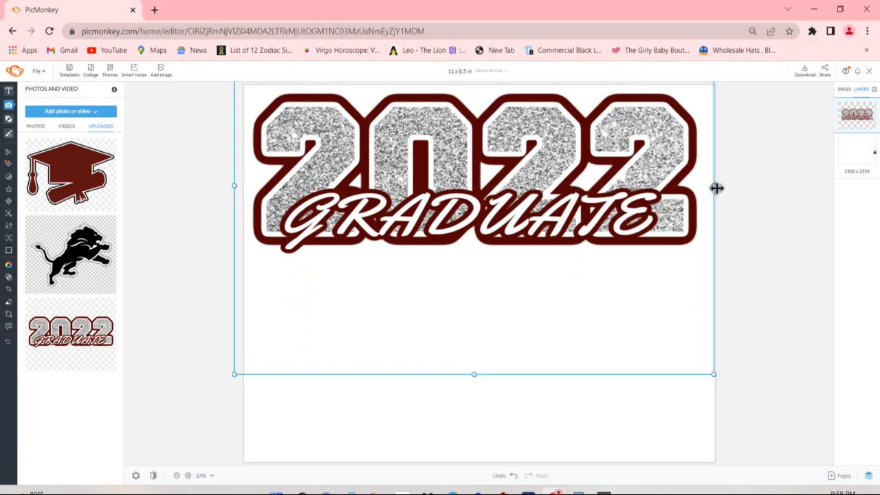
drag(717, 188, 723, 188)
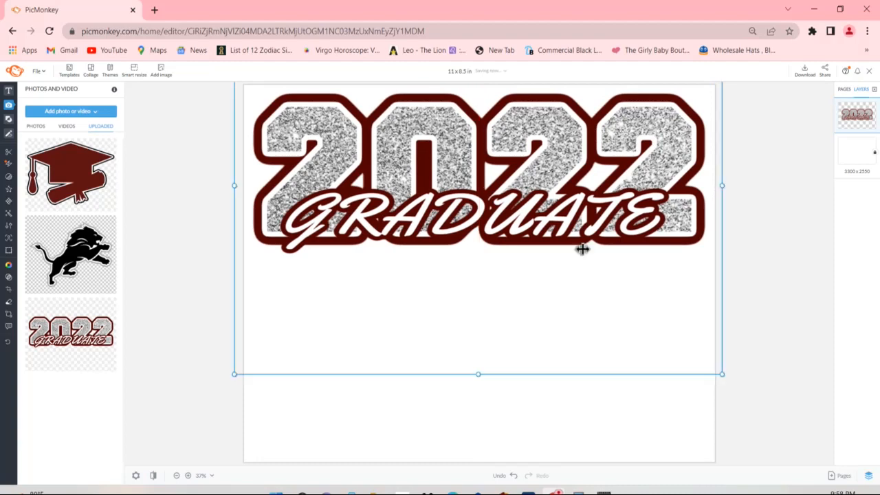
drag(483, 375, 483, 382)
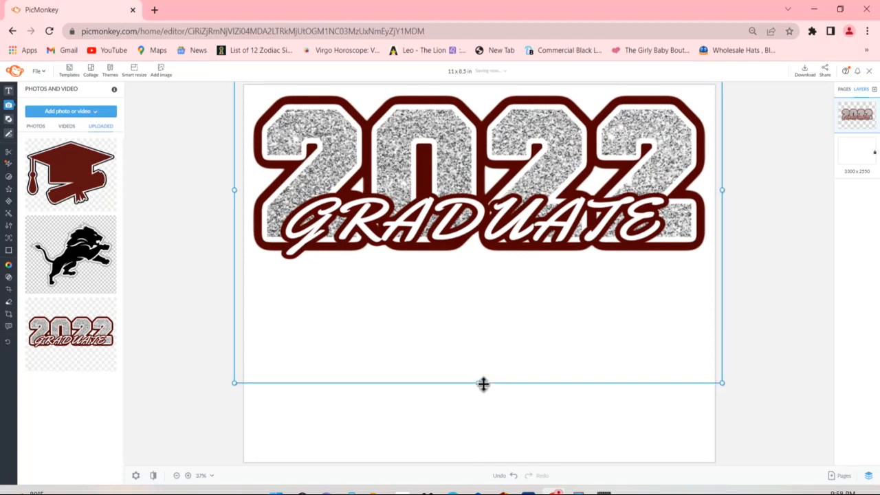
- Copy and paste the 2022 GRADUATE graphic, placing the copy directly below the original on the lower half of the page
right_click(480, 217)
click(504, 315)
right_click(460, 191)
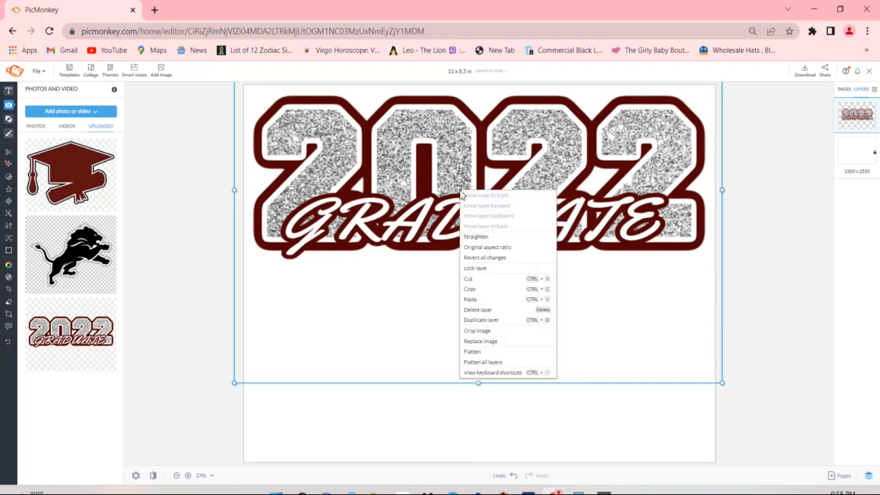
click(491, 300)
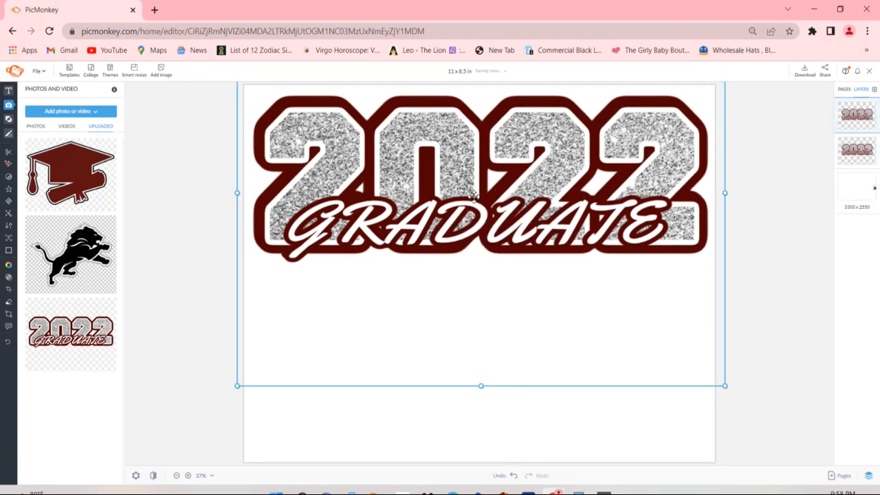
drag(472, 211, 470, 389)
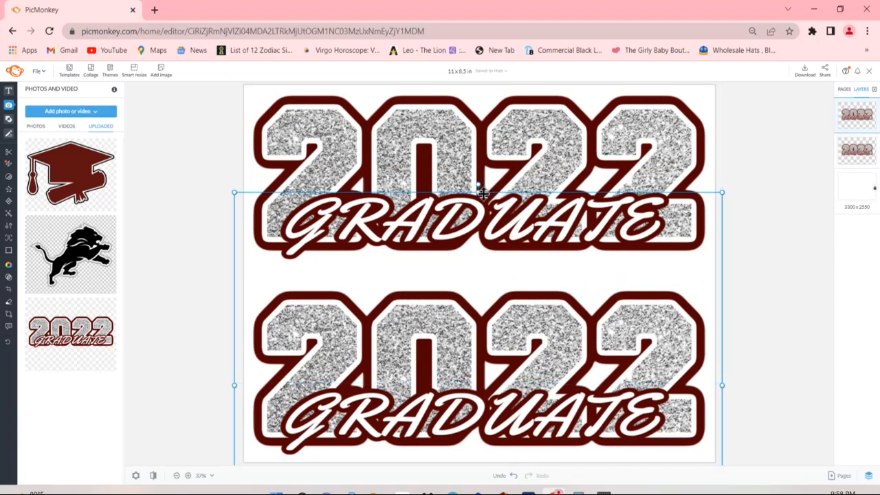
- Stretch both 2022 GRADUATE graphics slightly taller, extending the lower one upwards and the upper one downwards
drag(484, 194, 484, 174)
click(479, 112)
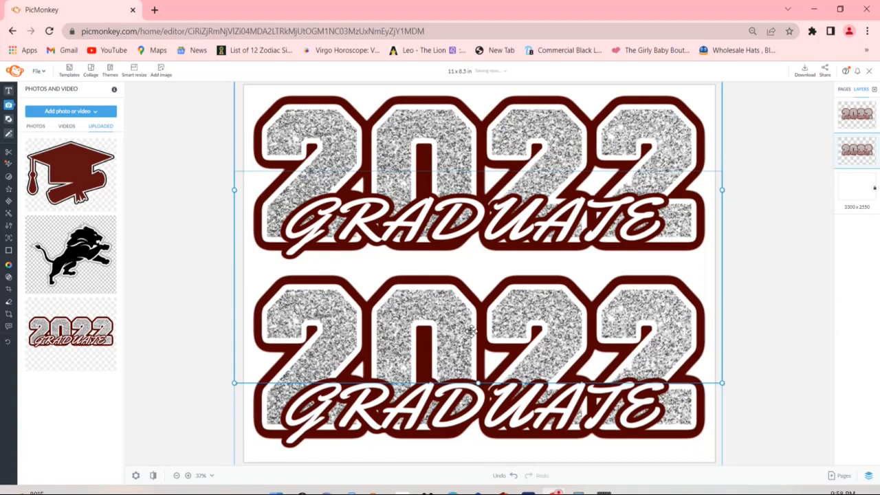
drag(479, 383, 479, 405)
- Deselect the graphics and open the download options for the 2022 GRADUATE sheet
click(760, 277)
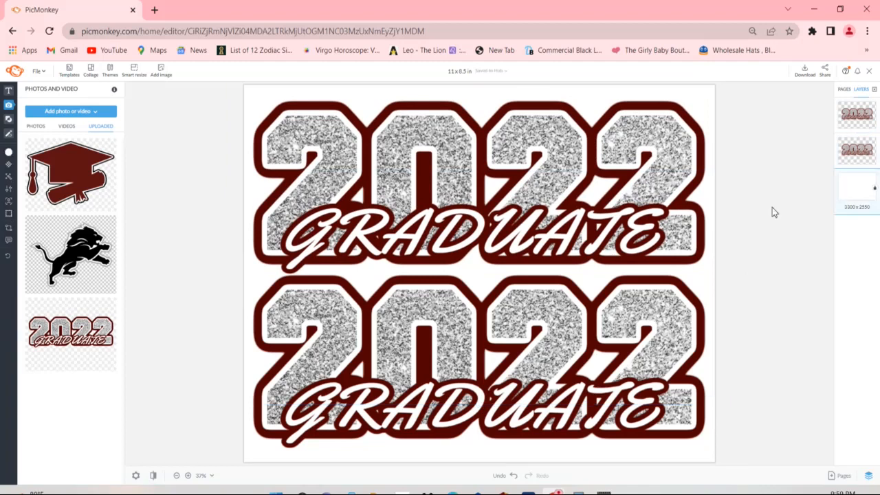
click(804, 72)
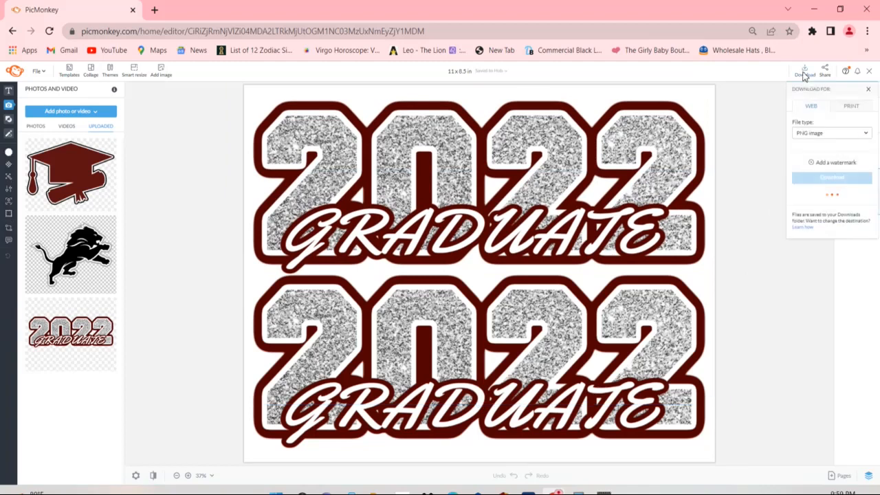